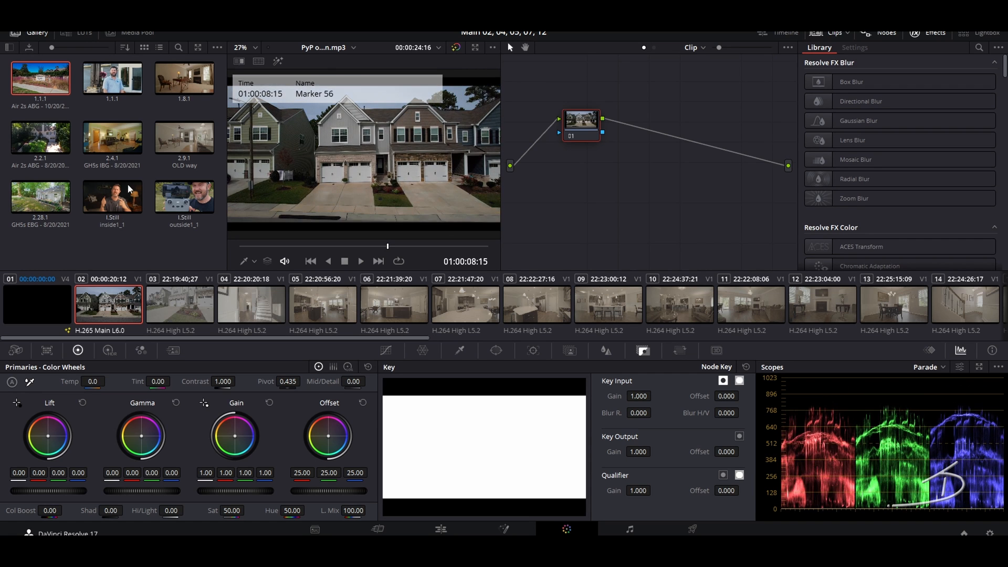
Step: Apply gallery still 1.1.1's grade to the townhouse exterior clip and select its Pri node
{"action": "double_click", "coordinate": [43, 81]}
{"action": "left_click", "coordinate": [579, 118]}
{"action": "left_click", "coordinate": [385, 350]}
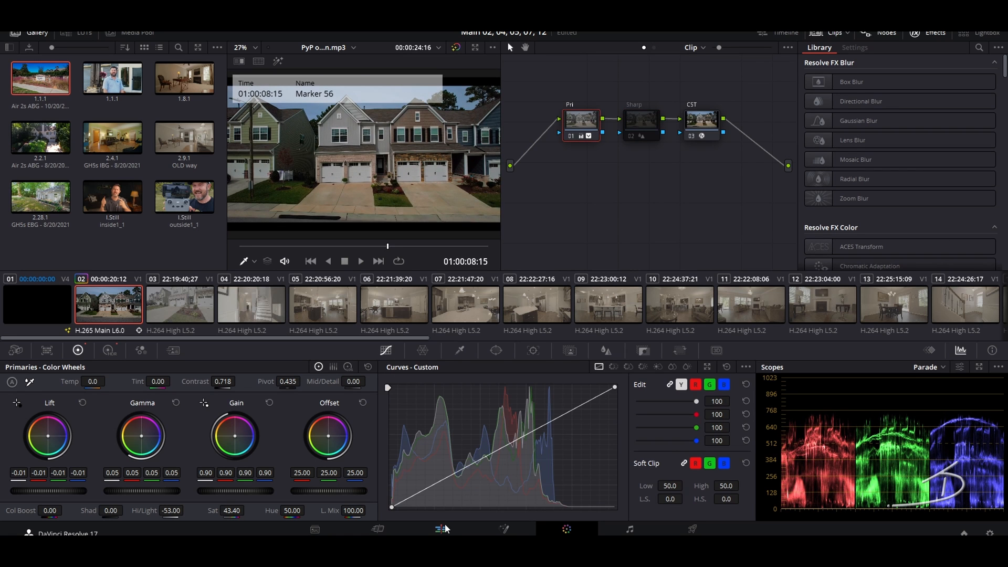
Step: Raise gamma to 0.18, pull highlights down to -62 and nudge the Offset colour balance
{"action": "left_click_drag", "start_coordinate": [124, 487], "coordinate": [237, 491]}
{"action": "left_click_drag", "start_coordinate": [175, 513], "coordinate": [160, 514]}
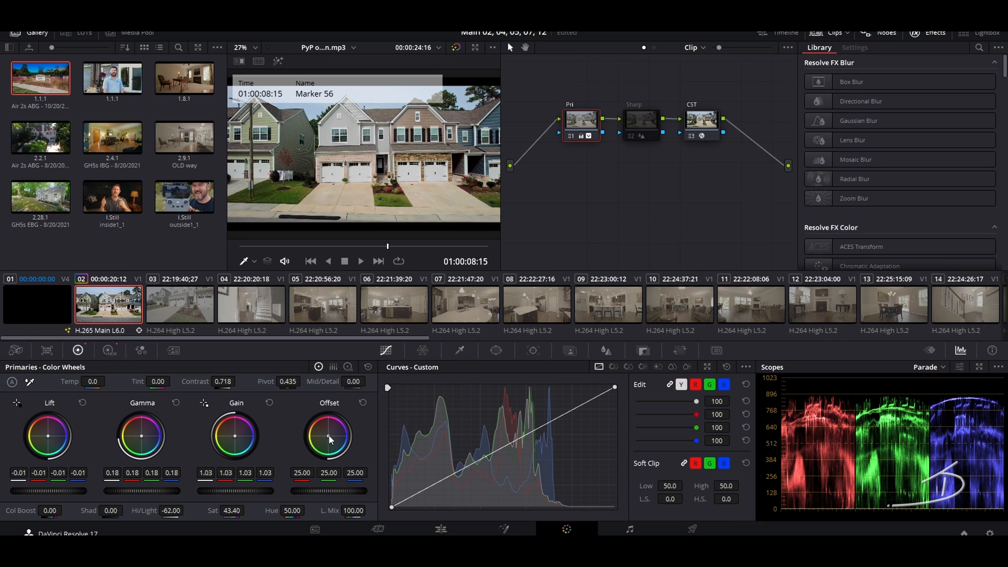
{"action": "left_click_drag", "start_coordinate": [328, 436], "coordinate": [330, 440]}
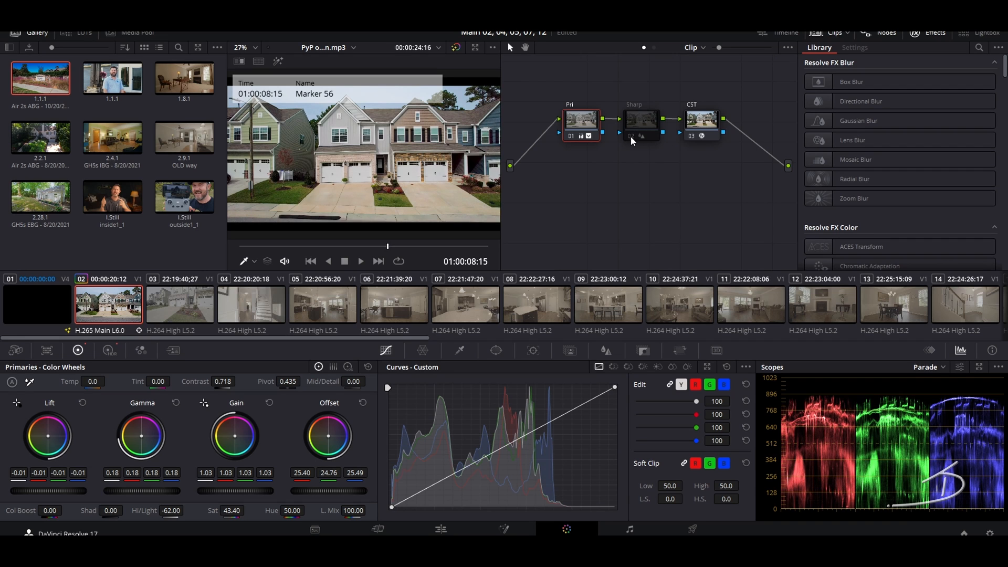
Step: Compare driveway clip 03 with clip 02, then apply still 2.28.1's grade to clip 03
{"action": "left_click", "coordinate": [178, 308]}
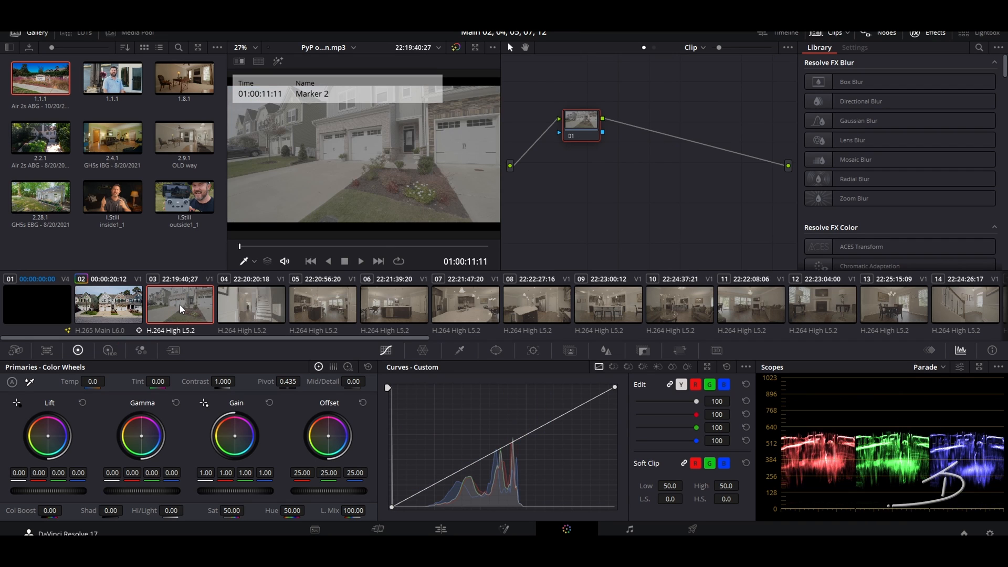
{"action": "left_click", "coordinate": [102, 310]}
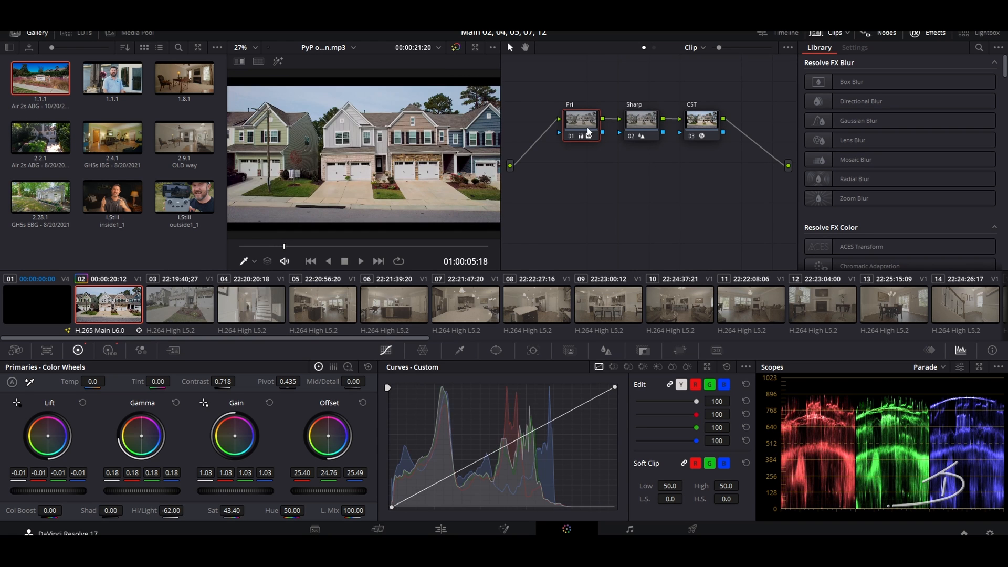
{"action": "left_click", "coordinate": [176, 315]}
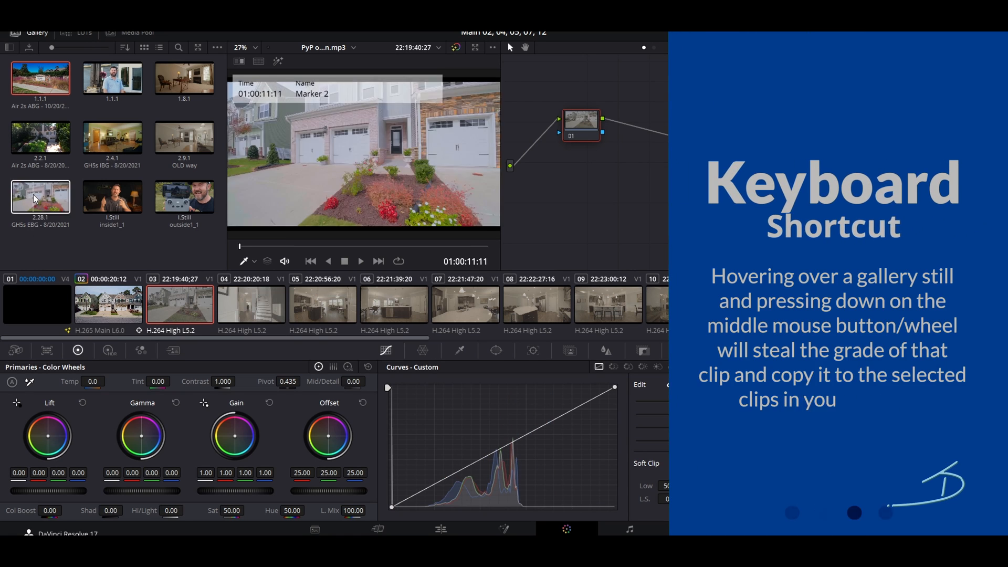
{"action": "middle_click", "coordinate": [38, 198]}
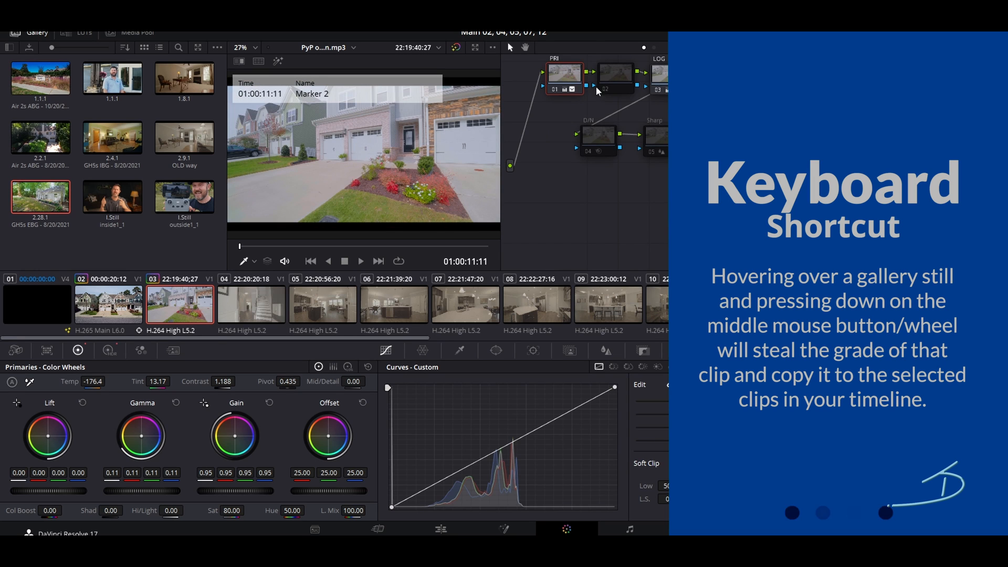
Step: Raise the contrast on clip 03's LOG node
{"action": "key", "text": "shift+semicolon"}
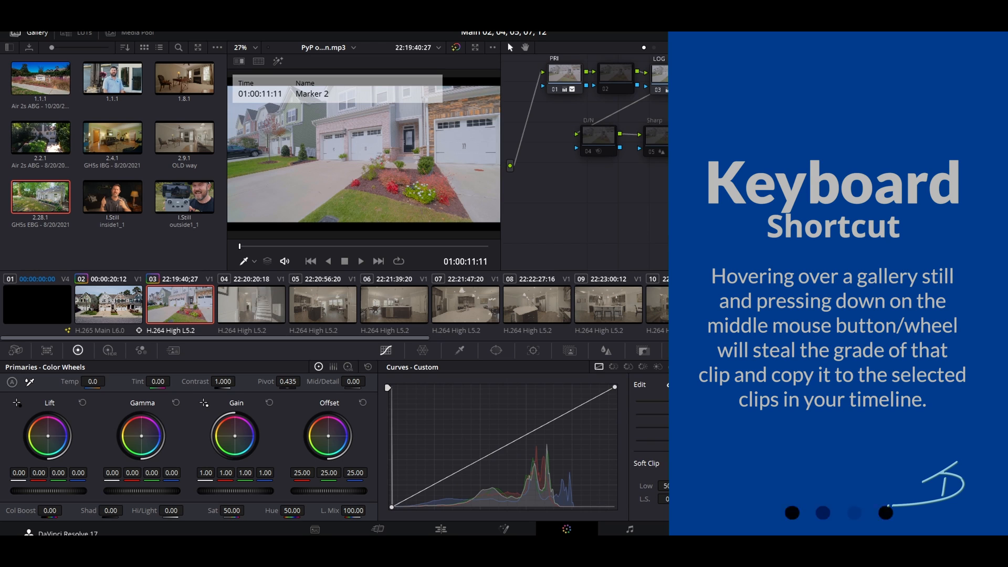
{"action": "left_click", "coordinate": [661, 74]}
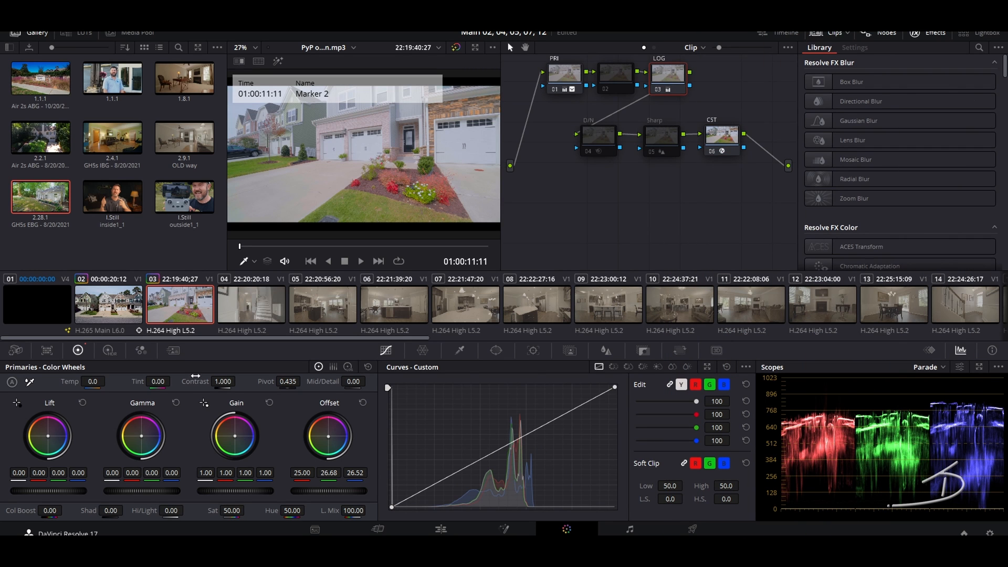
{"action": "left_click_drag", "start_coordinate": [226, 387], "coordinate": [255, 387]}
Step: On the PRI node, set gain to 0.88, lift to -0.02 and gamma to 0.12
{"action": "left_click", "coordinate": [565, 74]}
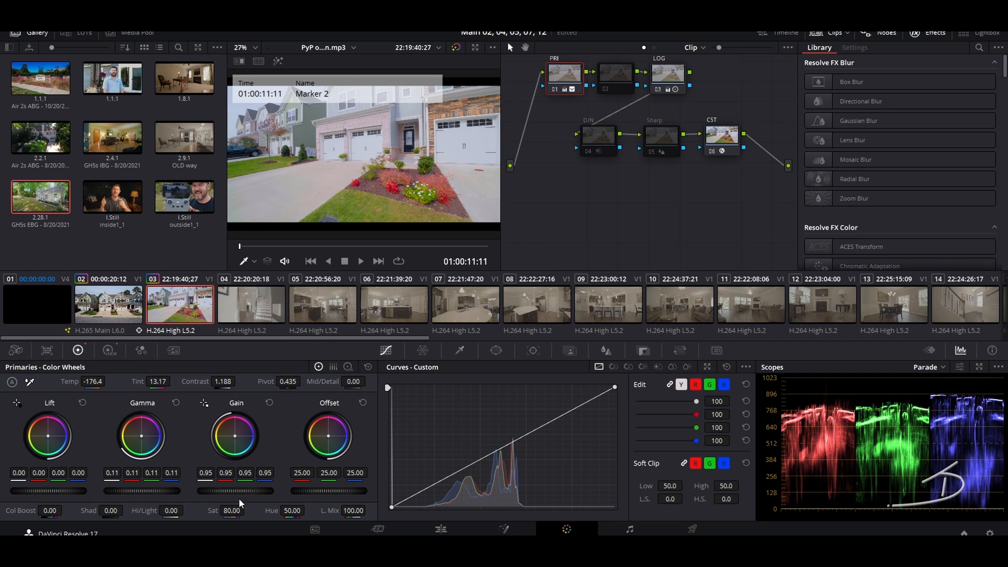
{"action": "left_click_drag", "start_coordinate": [255, 491], "coordinate": [168, 492]}
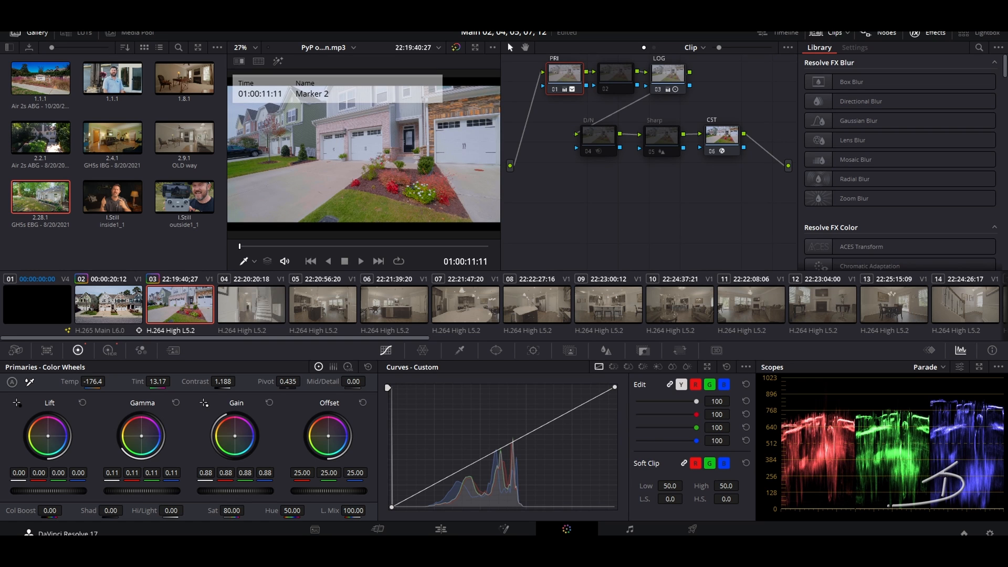
{"action": "left_click_drag", "start_coordinate": [36, 490], "coordinate": [30, 490]}
{"action": "left_click_drag", "start_coordinate": [144, 491], "coordinate": [148, 491]}
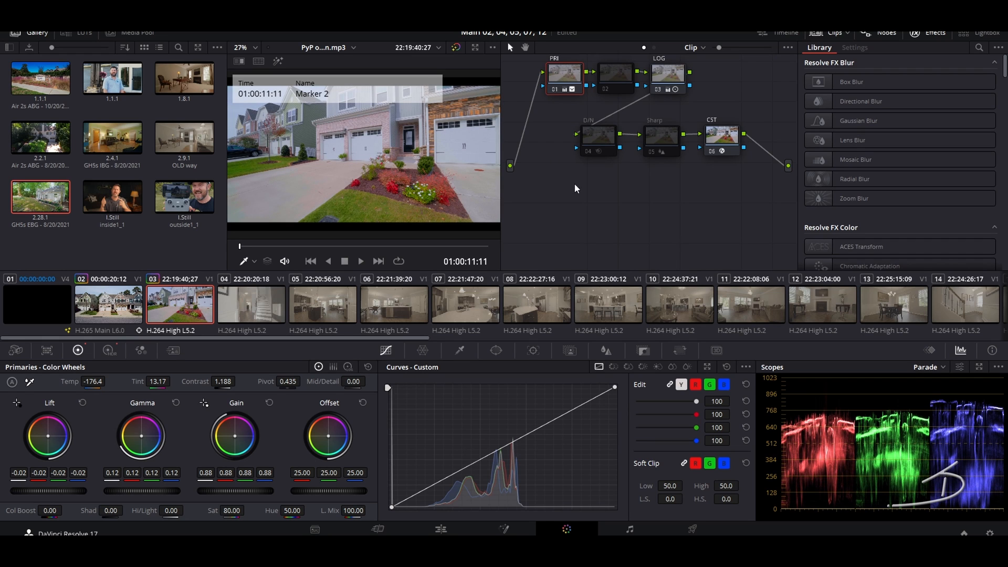
{"action": "left_click", "coordinate": [254, 303]}
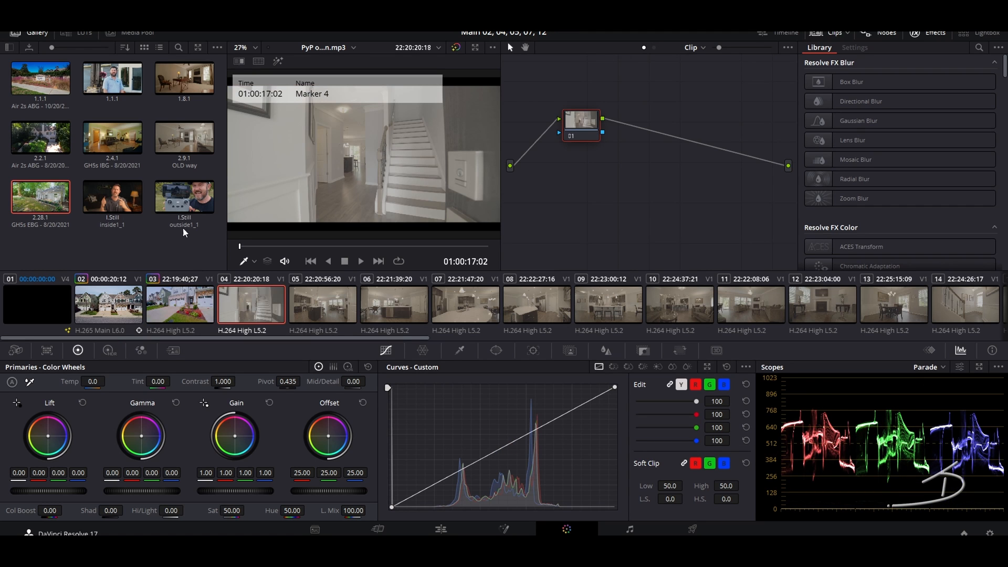
Step: Compare against clip 03, then apply still 2.4.1's grade to staircase clip 04
{"action": "key", "text": "Up"}
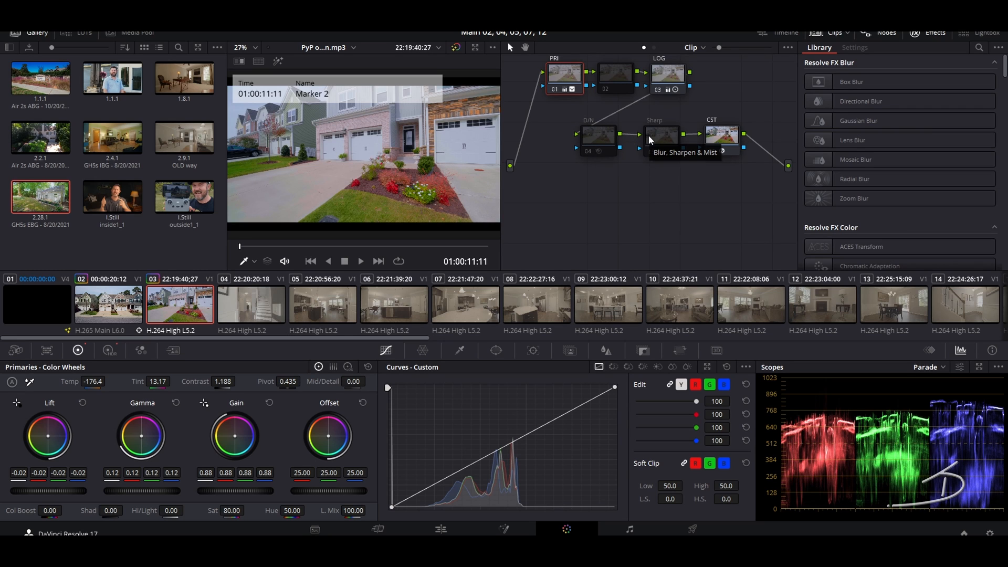
{"action": "left_click", "coordinate": [232, 305]}
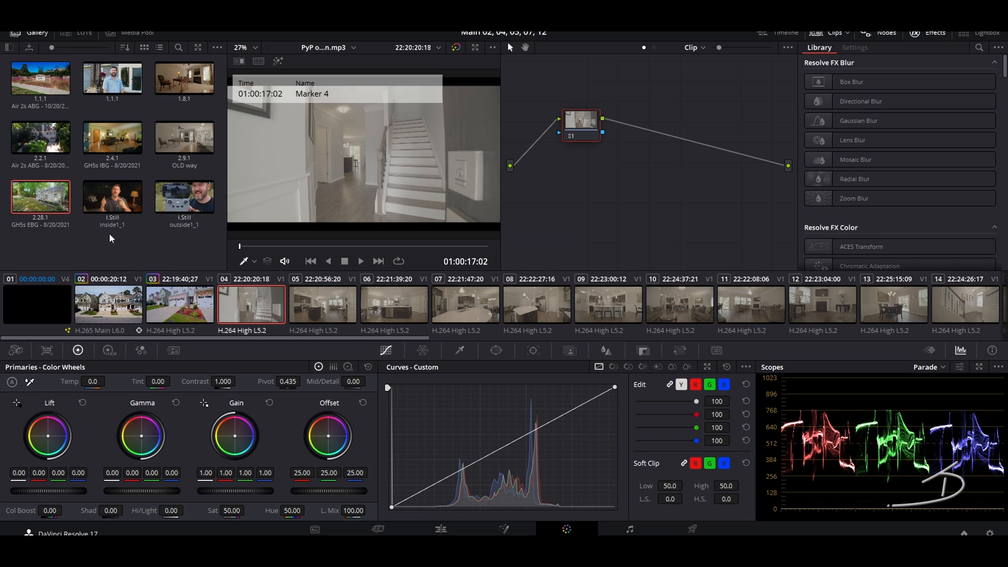
{"action": "mouse_move", "coordinate": [106, 137]}
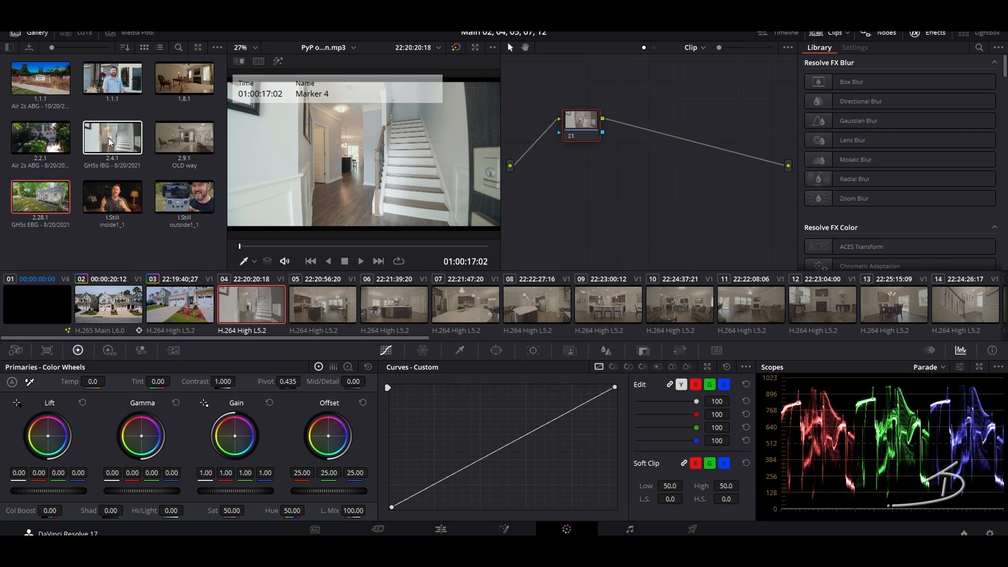
{"action": "double_click", "coordinate": [108, 138]}
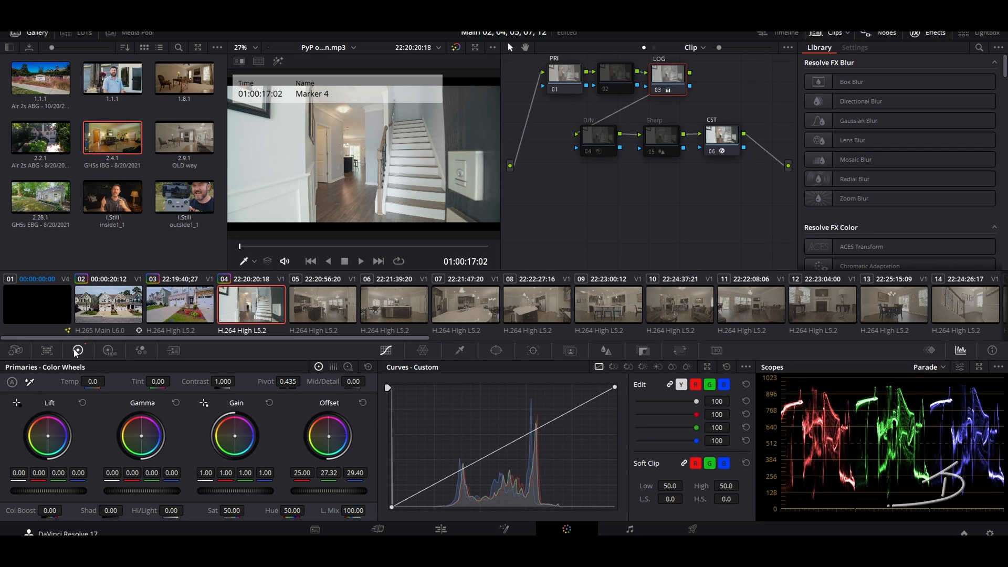
Step: White-balance clip 04 off the wall, then set lift to -0.03 and gamma to 0.03
{"action": "left_click", "coordinate": [307, 177]}
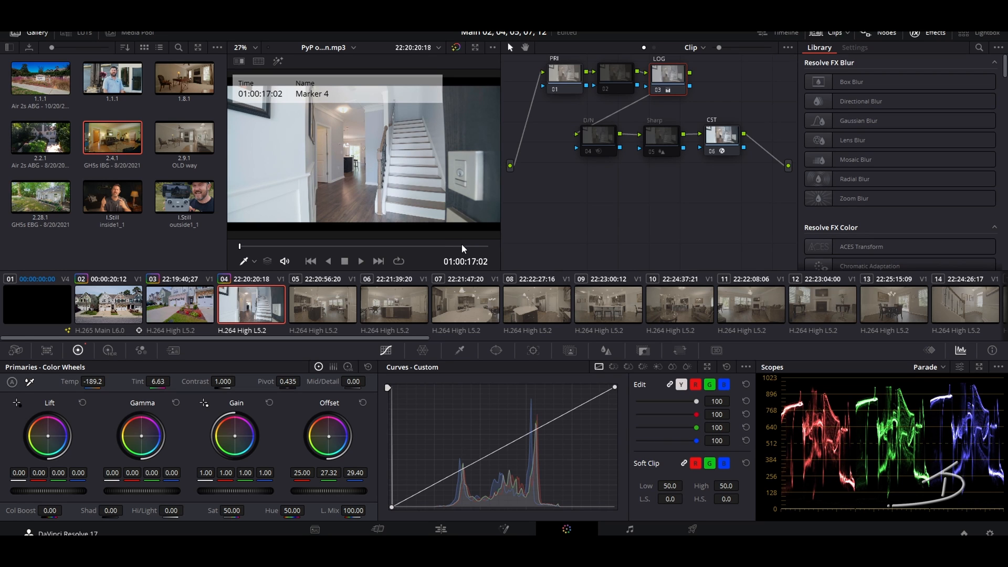
{"action": "left_click", "coordinate": [565, 73]}
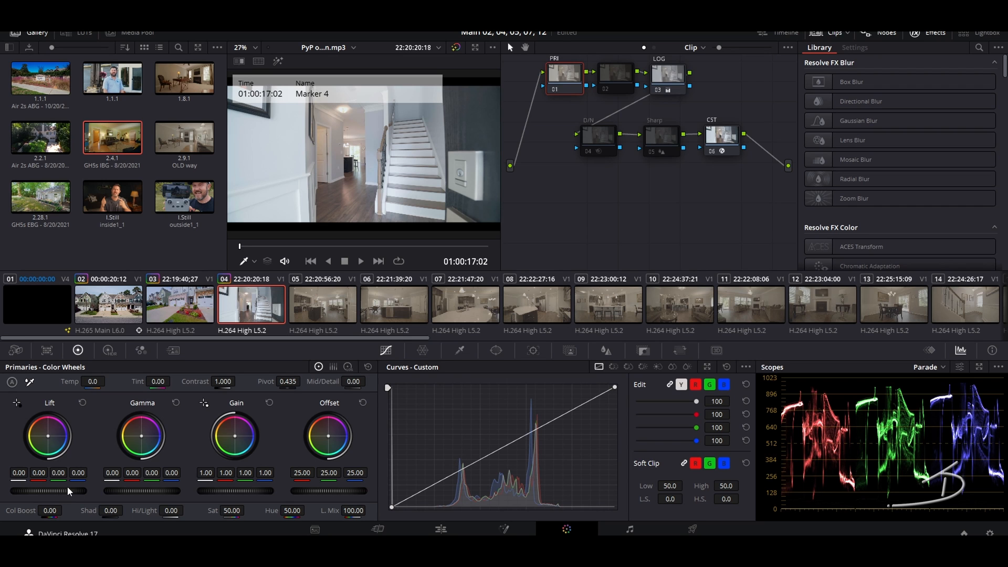
{"action": "left_click_drag", "start_coordinate": [48, 491], "coordinate": [31, 491]}
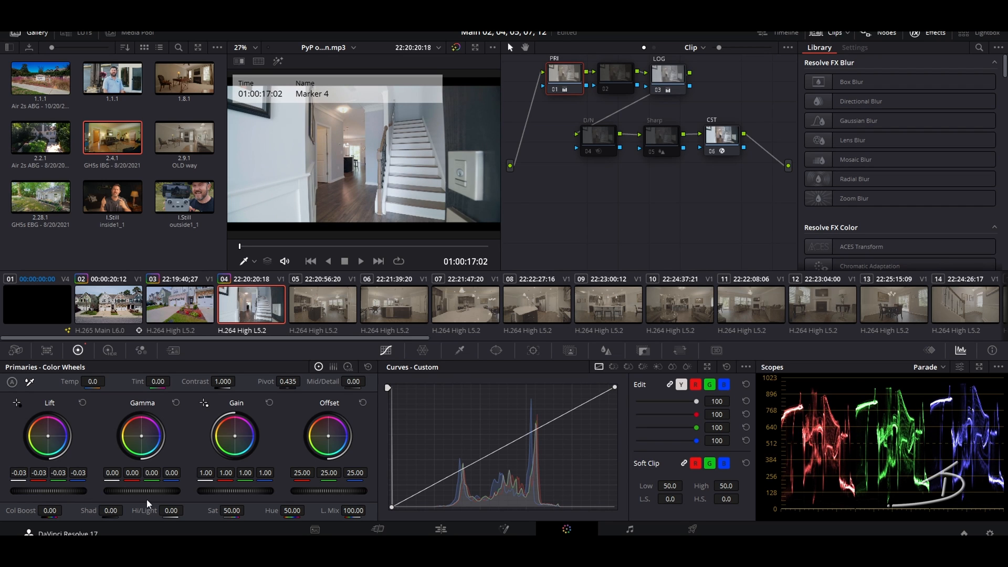
{"action": "left_click_drag", "start_coordinate": [137, 491], "coordinate": [146, 490]}
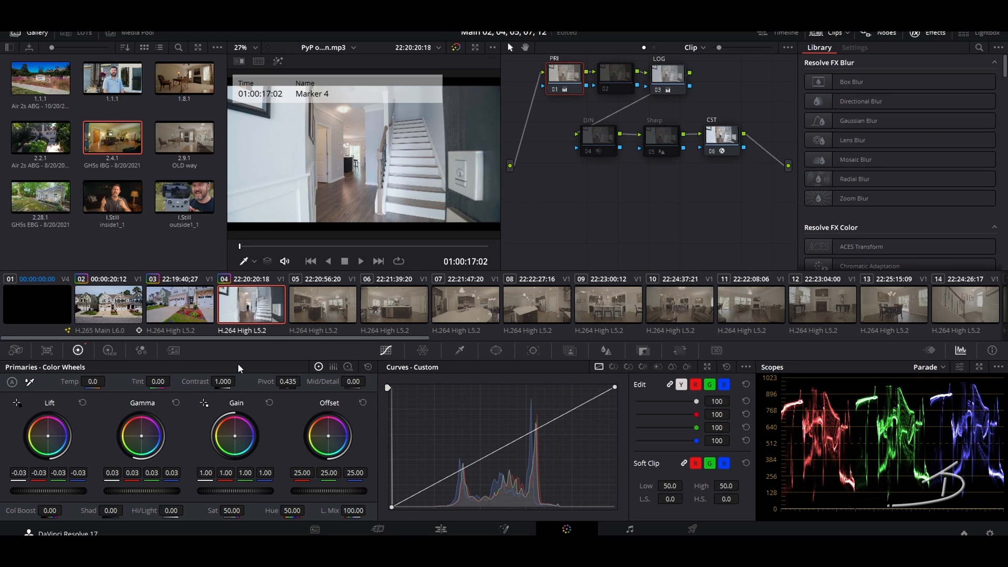
Step: In the HDR zones, raise Shadow exposure to 0.26 and lower Dark exposure to -0.44
{"action": "left_click", "coordinate": [109, 350]}
{"action": "left_click", "coordinate": [130, 479]}
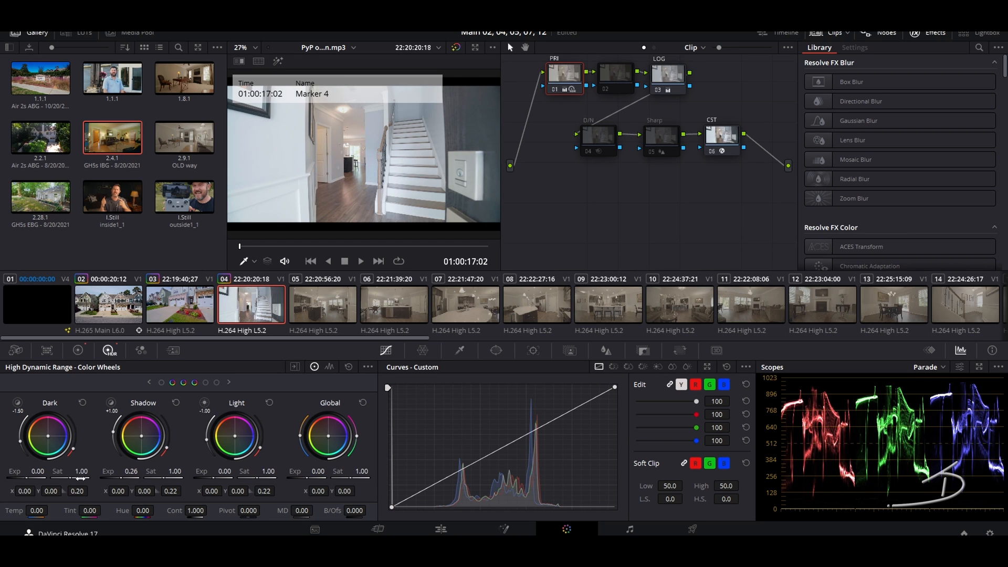
{"action": "left_click_drag", "start_coordinate": [27, 478], "coordinate": [28, 475]}
{"action": "left_click_drag", "start_coordinate": [31, 473], "coordinate": [40, 471]}
Step: Increase contrast to 1.084 on the primary wheels and play back the clip to review
{"action": "left_click", "coordinate": [78, 350]}
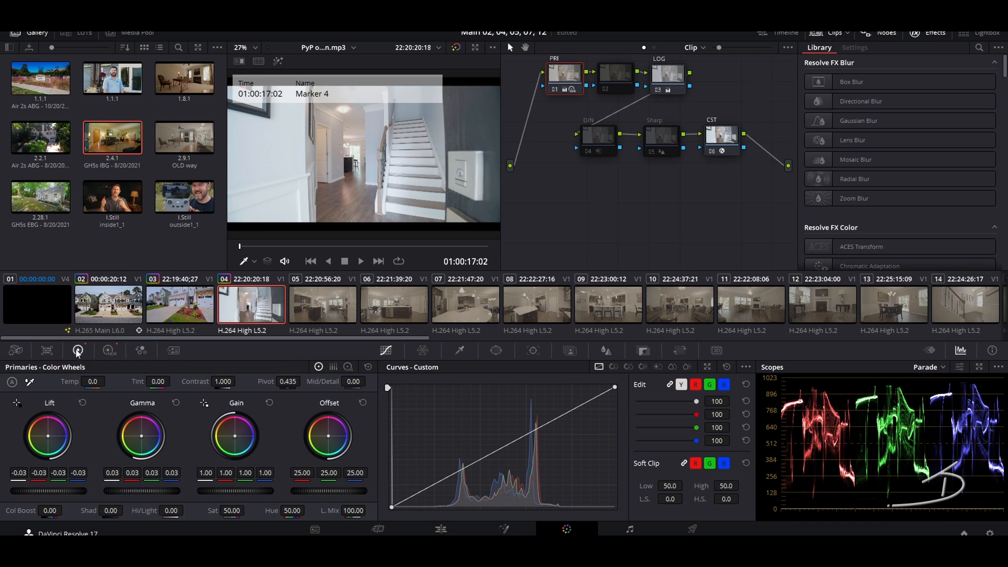
{"action": "left_click_drag", "start_coordinate": [223, 383], "coordinate": [243, 382]}
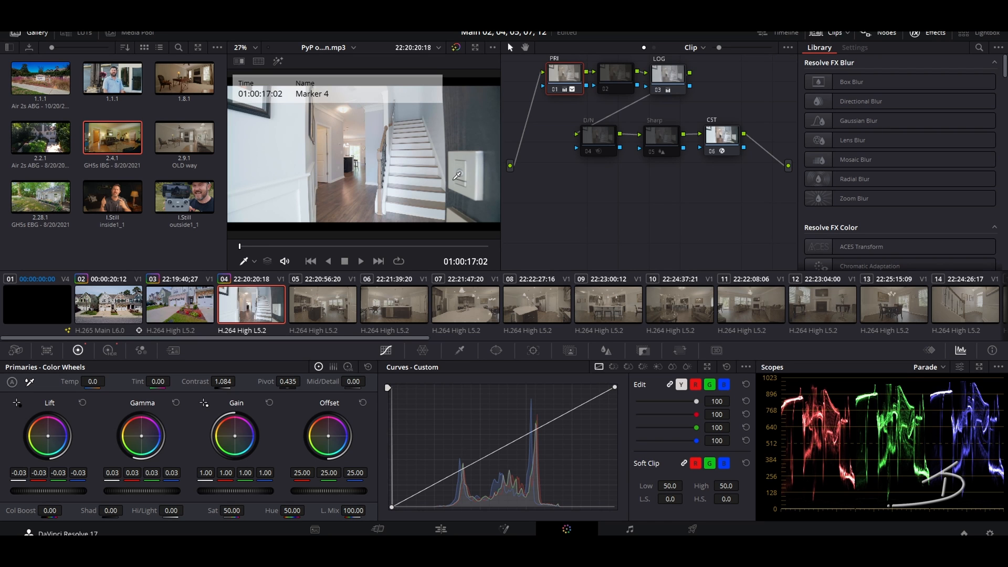
{"action": "key", "text": "space"}
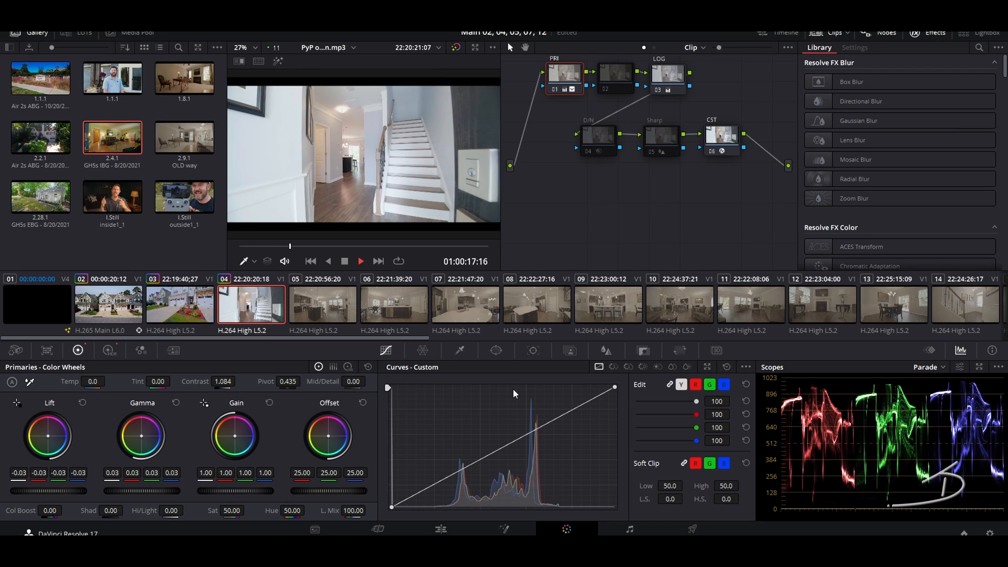
{"action": "key", "text": "space"}
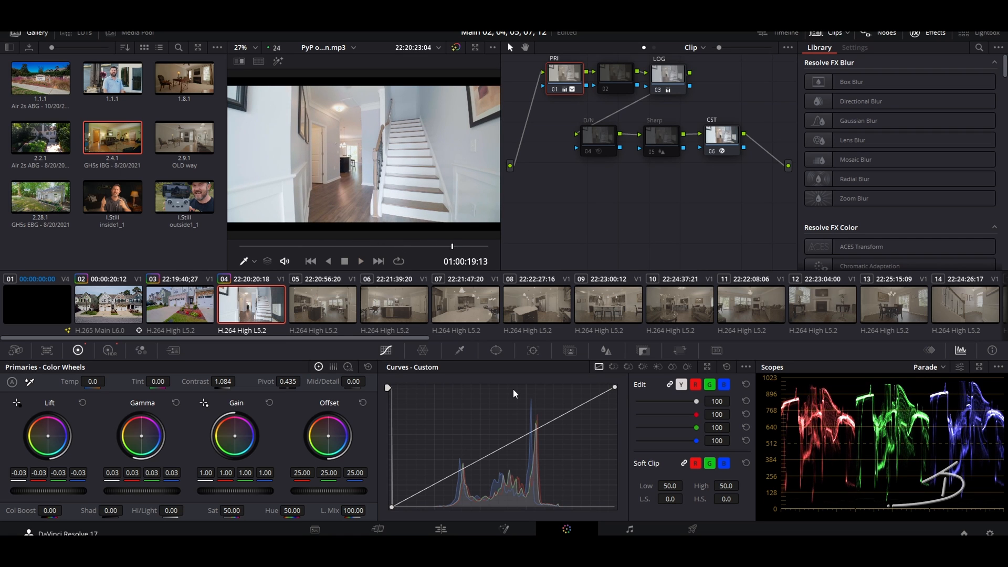
{"action": "left_click", "coordinate": [329, 310]}
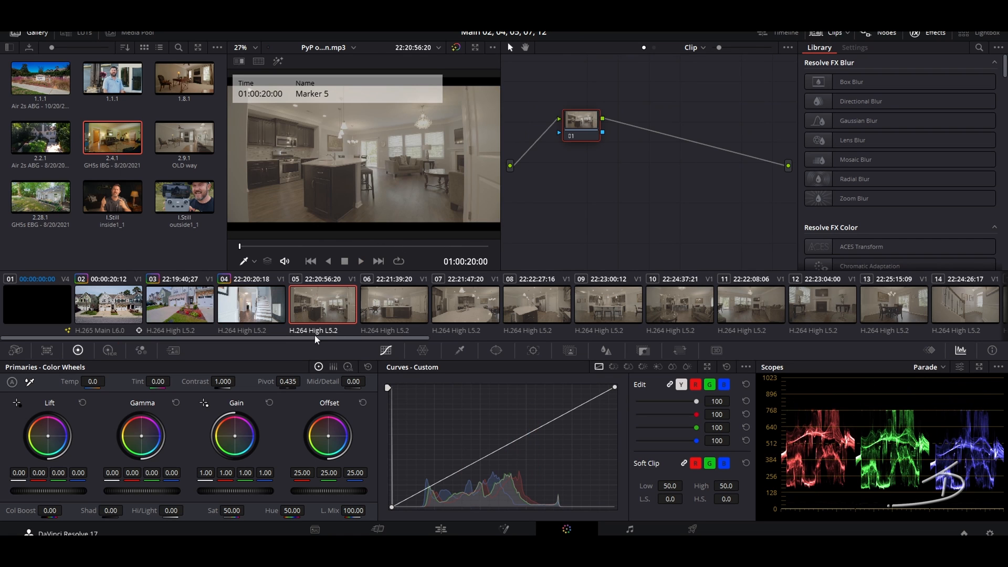
{"action": "left_click_drag", "start_coordinate": [296, 339], "coordinate": [916, 356]}
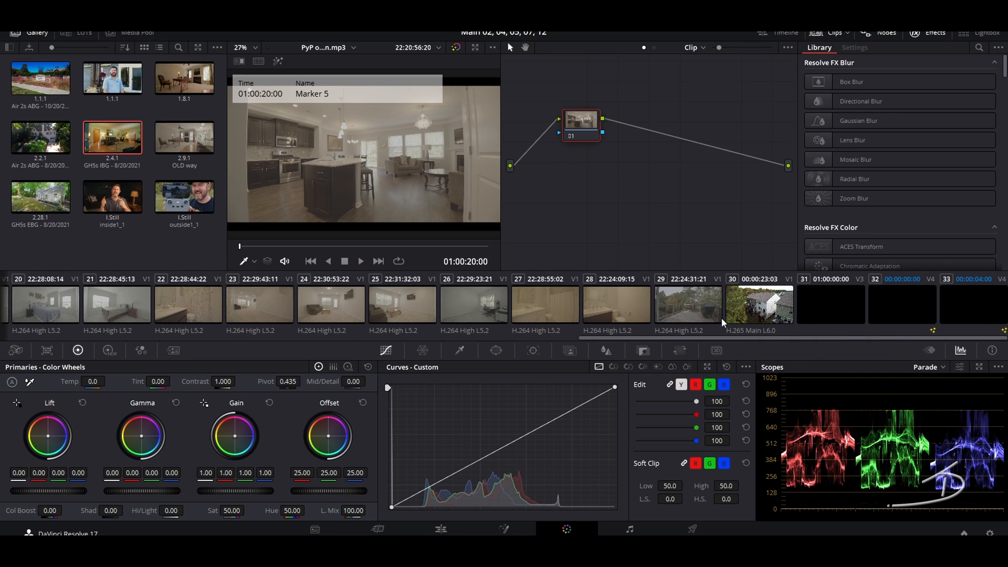
{"action": "left_click", "coordinate": [618, 300], "text": "shift"}
{"action": "left_click_drag", "start_coordinate": [641, 337], "coordinate": [95, 341]}
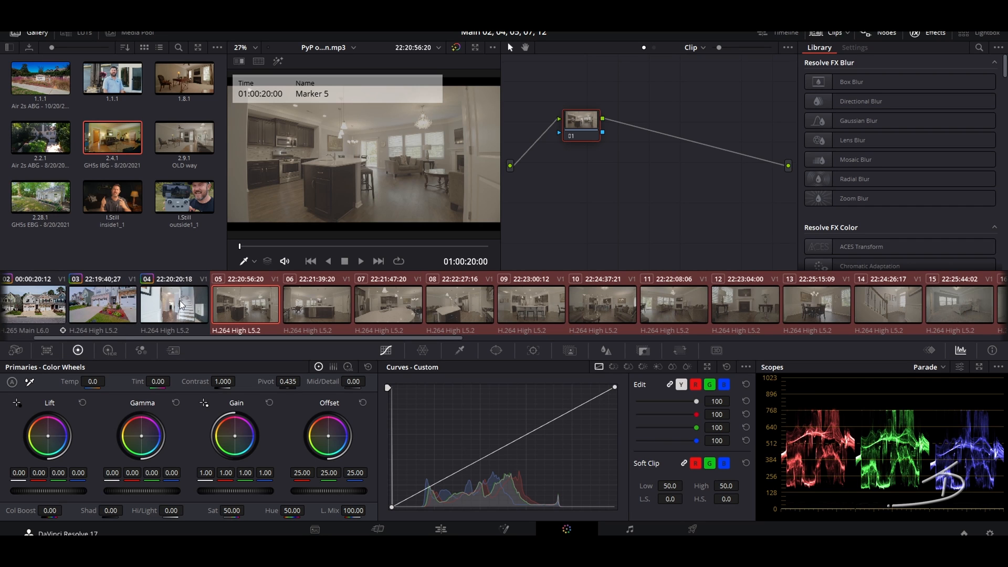
{"action": "key", "text": "ctrl+z"}
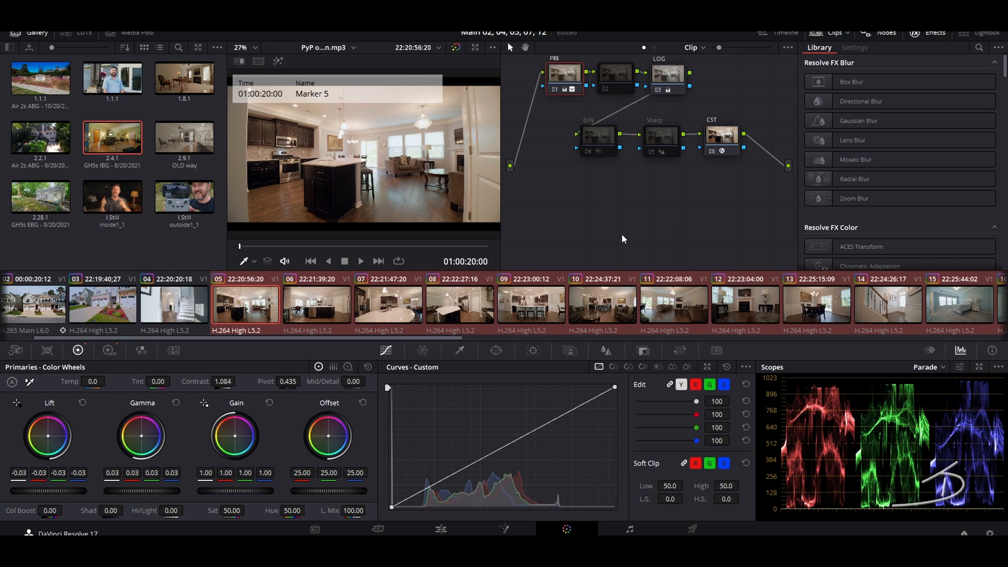
{"action": "left_click_drag", "start_coordinate": [266, 337], "coordinate": [213, 357]}
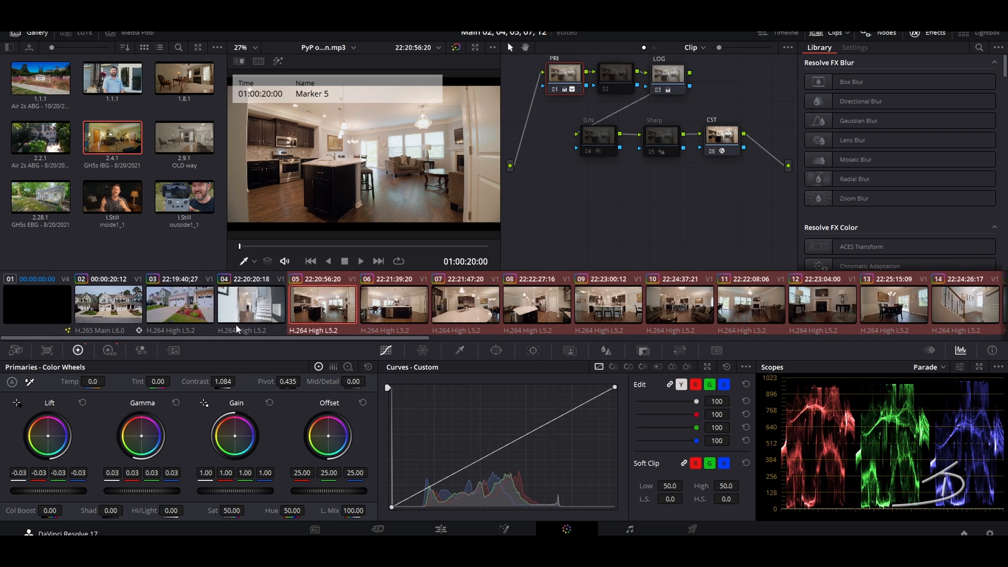
{"action": "left_click", "coordinate": [247, 313]}
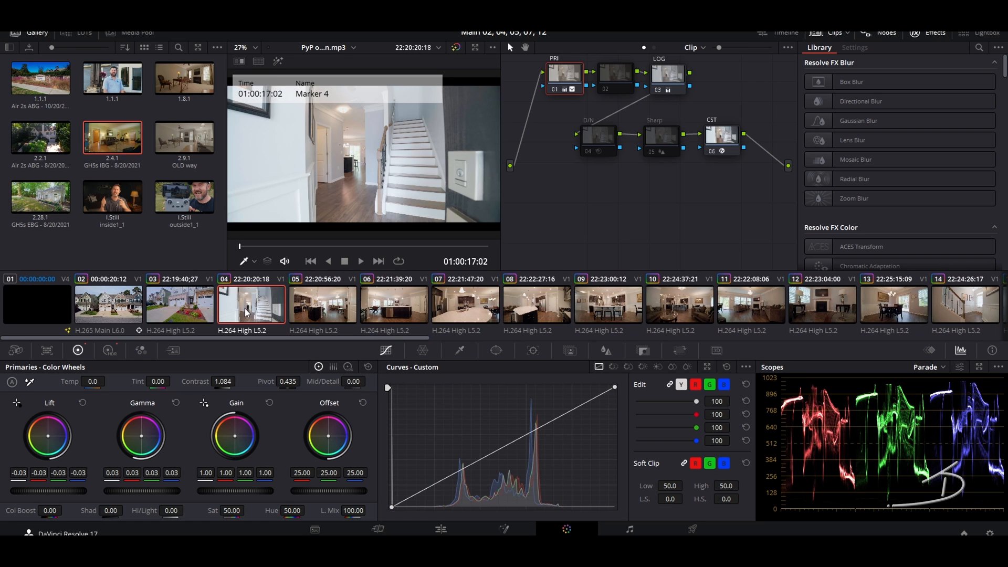
{"action": "key", "text": "space"}
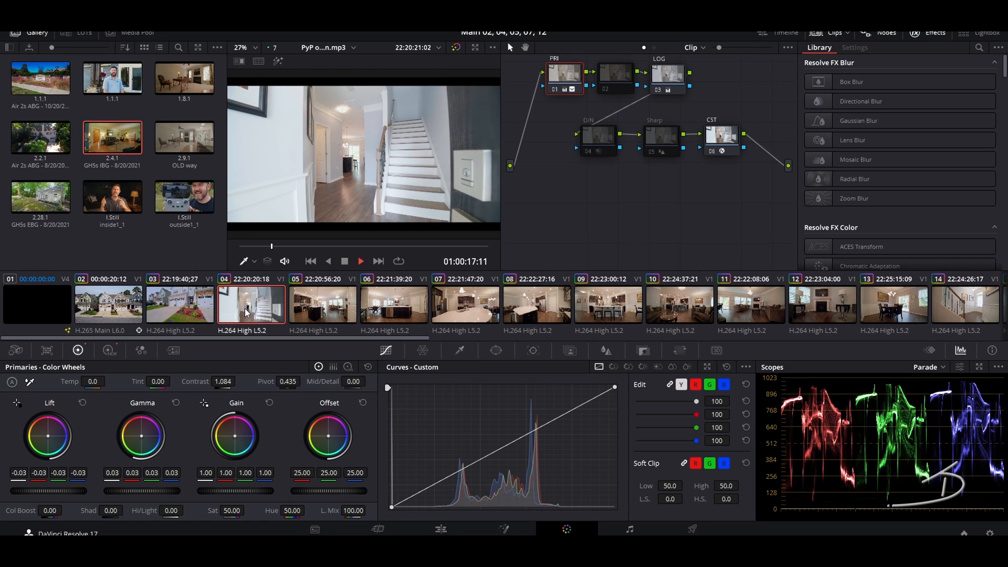
{"action": "key", "text": "space"}
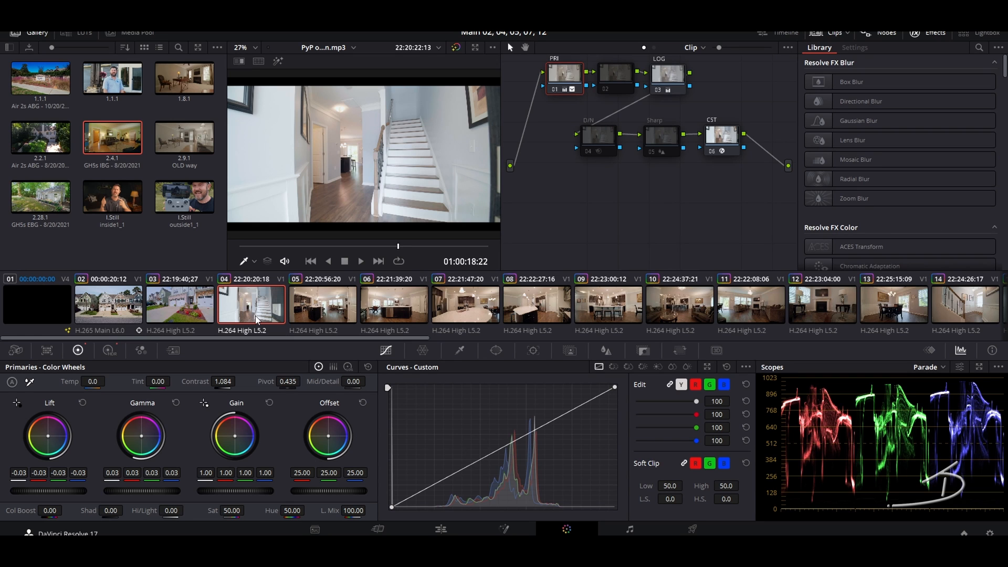
{"action": "left_click", "coordinate": [330, 302]}
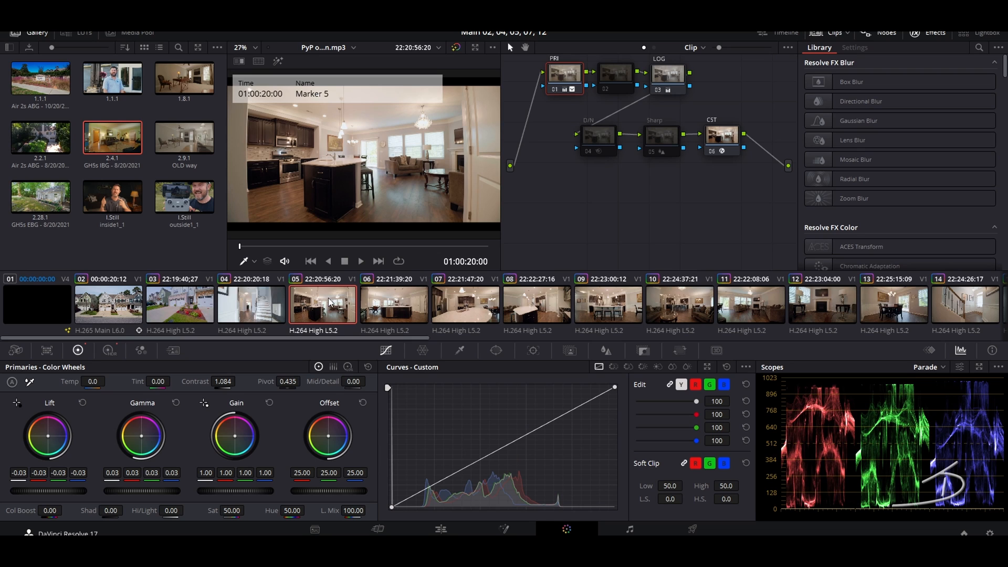
Step: White-balance the kitchen clip on its LOG node, resampling from the bright window area
{"action": "left_click", "coordinate": [668, 74]}
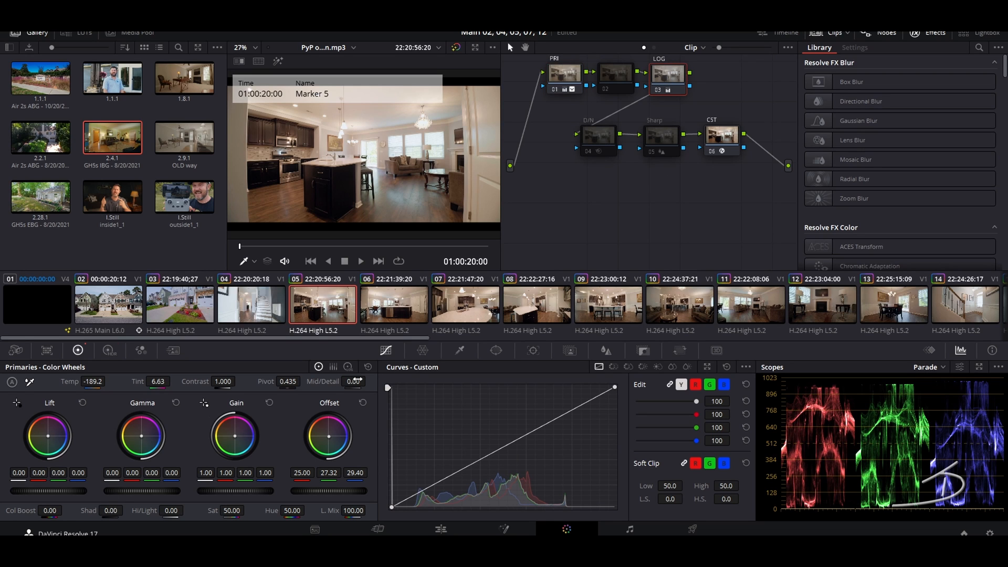
{"action": "left_click", "coordinate": [29, 382]}
{"action": "left_click", "coordinate": [361, 200]}
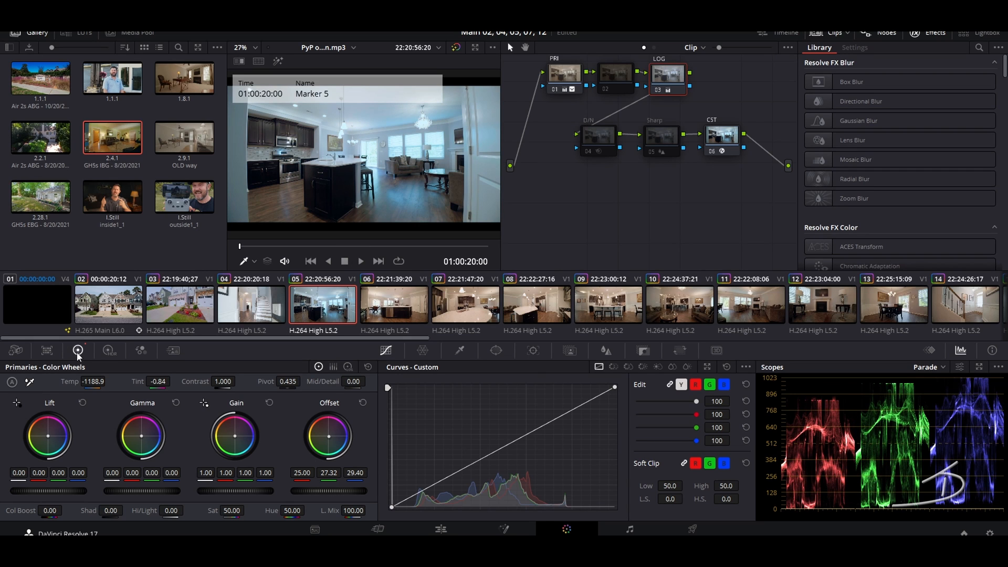
{"action": "left_click", "coordinate": [29, 382]}
{"action": "left_click", "coordinate": [485, 113]}
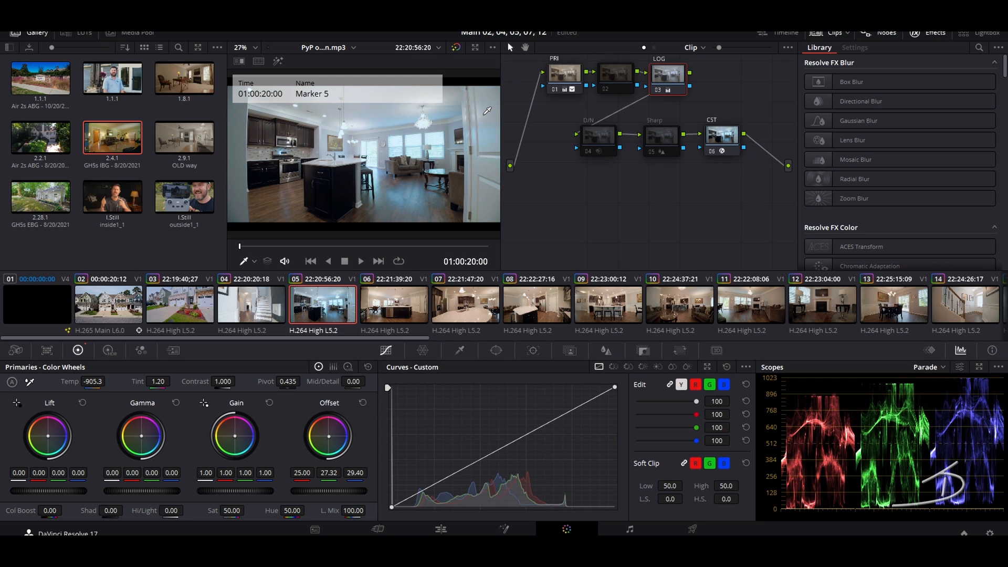
Step: On node PRI, brighten gamma, set lift -0.05, highlights -24 and Dark zone exposure -0.70
{"action": "left_click", "coordinate": [563, 75]}
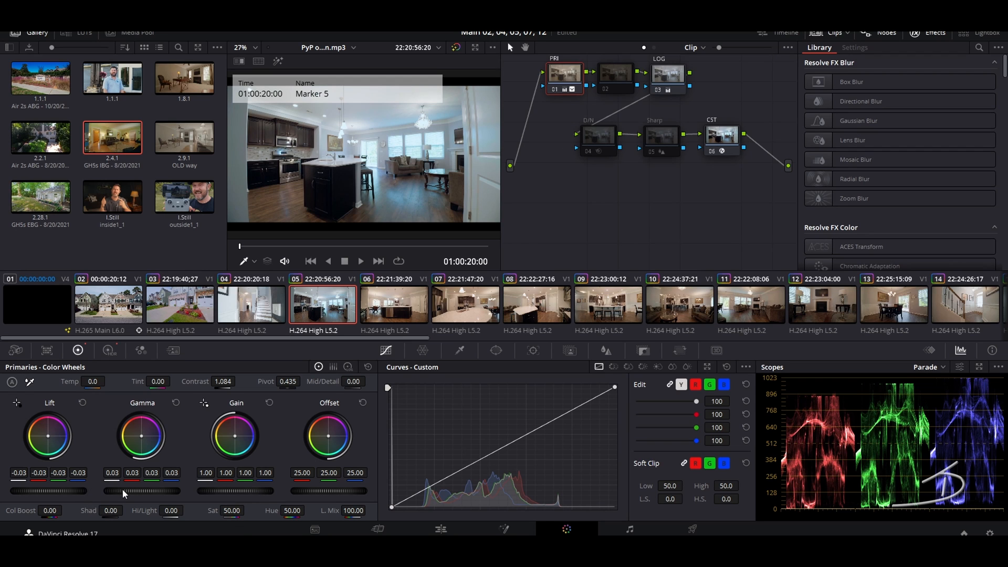
{"action": "left_click_drag", "start_coordinate": [122, 490], "coordinate": [147, 490]}
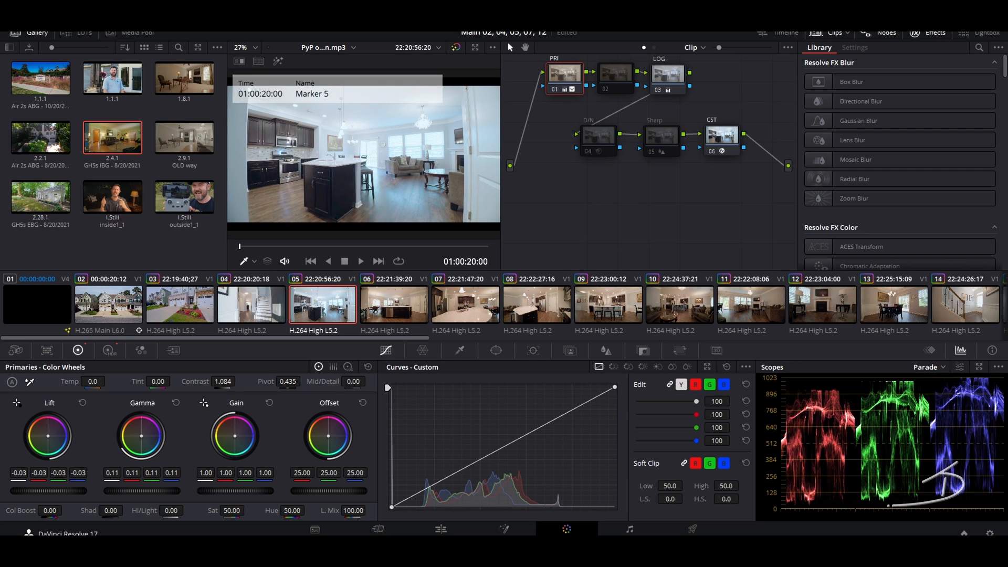
{"action": "left_click_drag", "start_coordinate": [50, 491], "coordinate": [37, 494]}
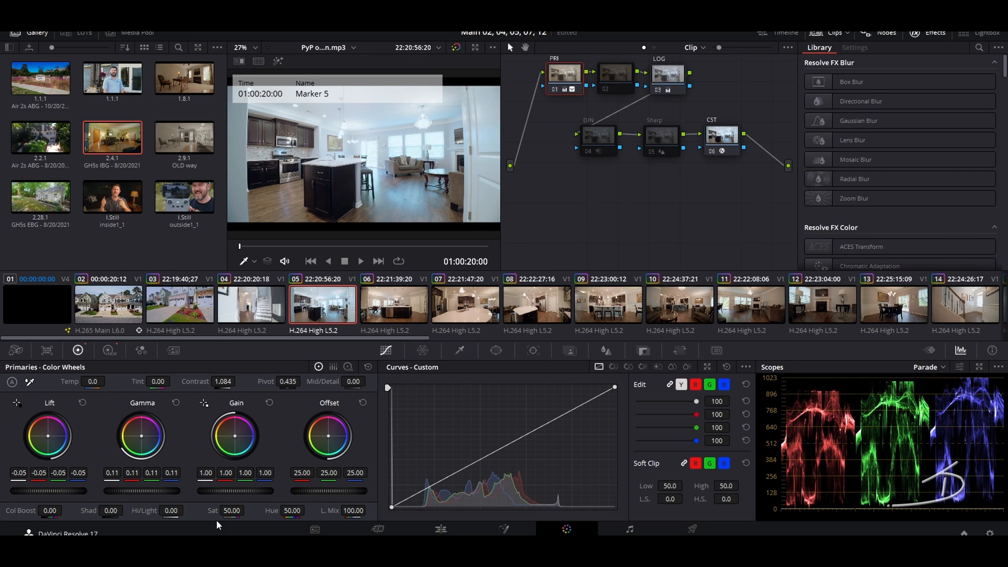
{"action": "left_click_drag", "start_coordinate": [181, 510], "coordinate": [174, 511]}
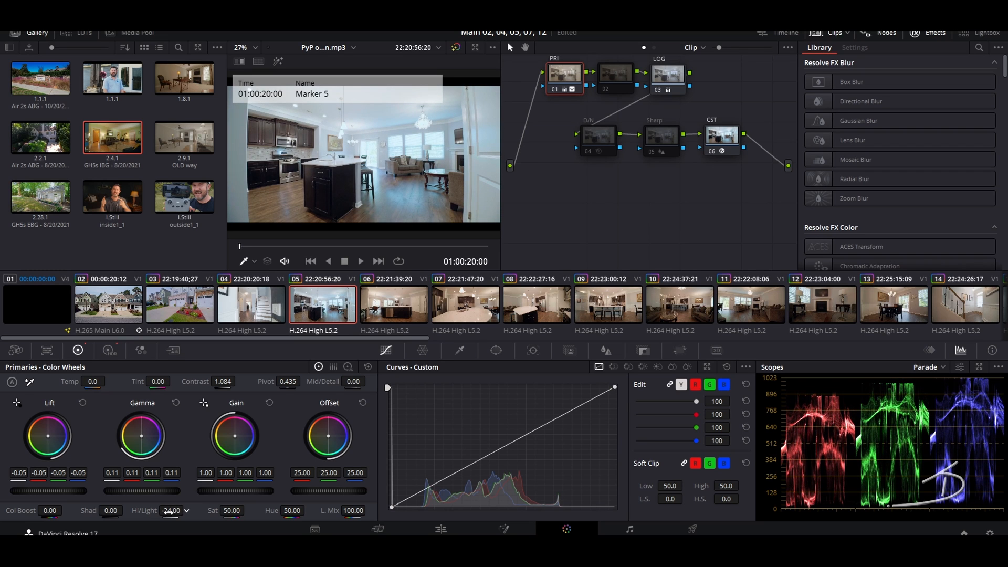
{"action": "left_click", "coordinate": [108, 350]}
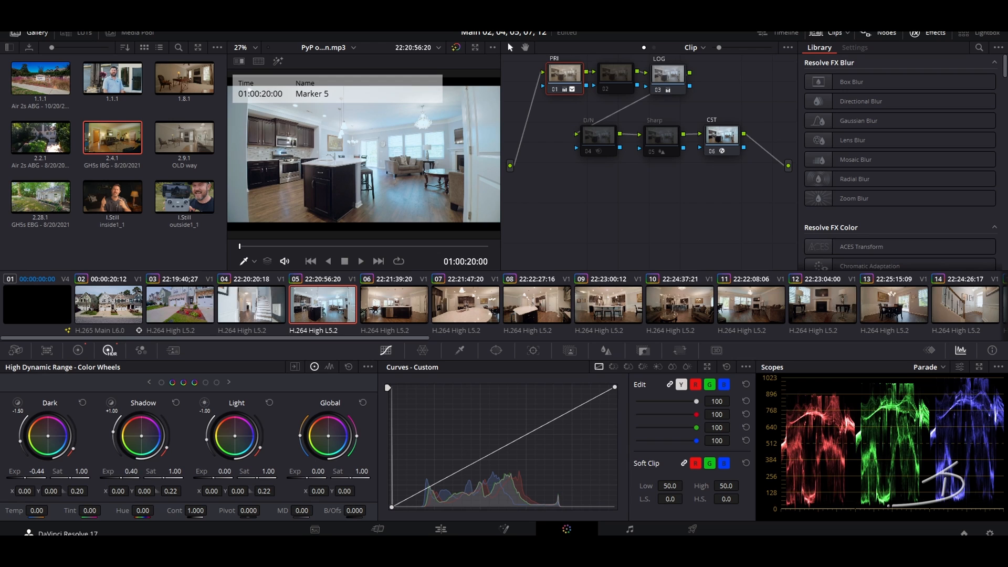
{"action": "left_click_drag", "start_coordinate": [24, 473], "coordinate": [8, 473]}
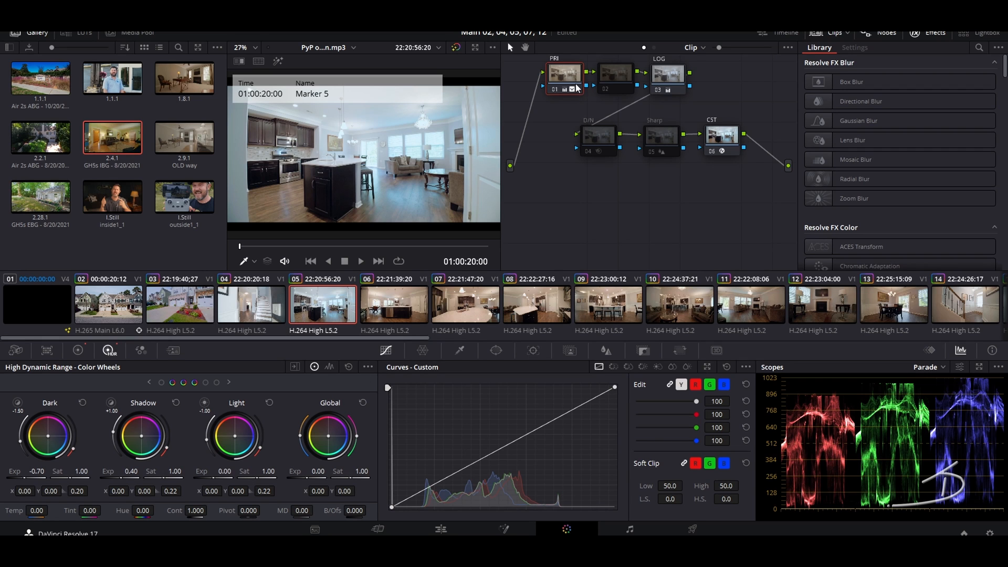
Step: Select clips 08 onward and copy clip 07's kitchen grade onto them, then go to clip 10
{"action": "left_click", "coordinate": [419, 297]}
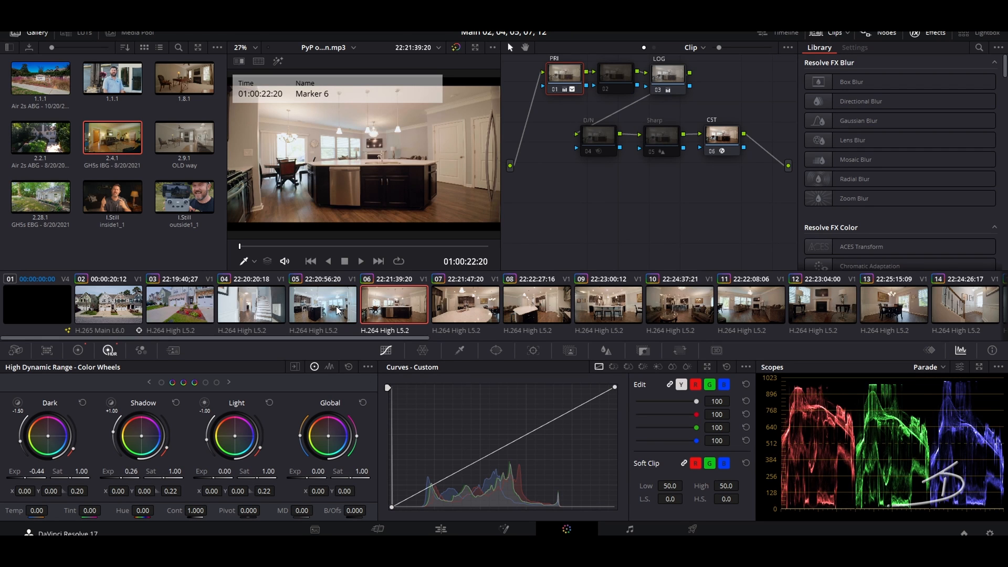
{"action": "key", "text": "Down"}
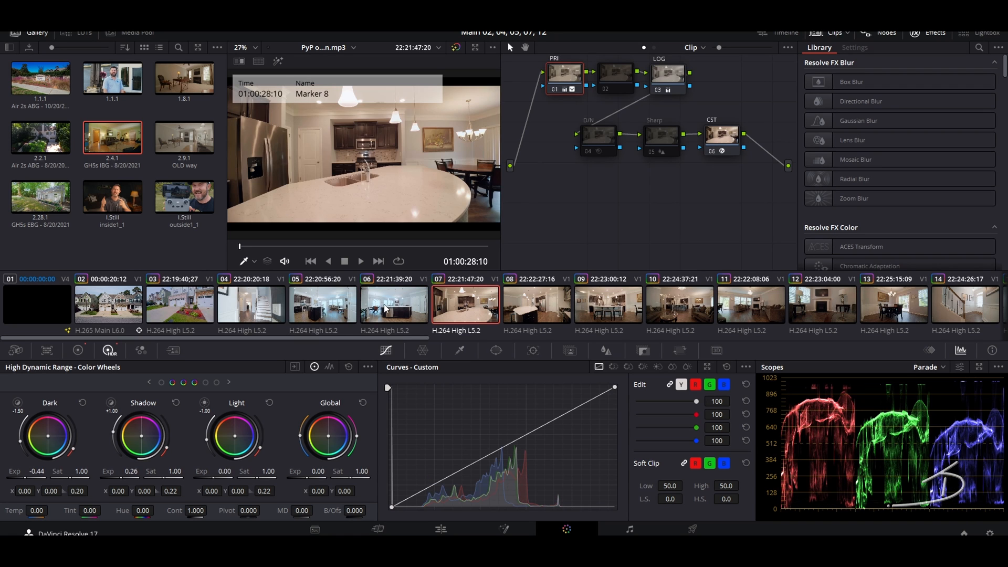
{"action": "left_click", "coordinate": [536, 300]}
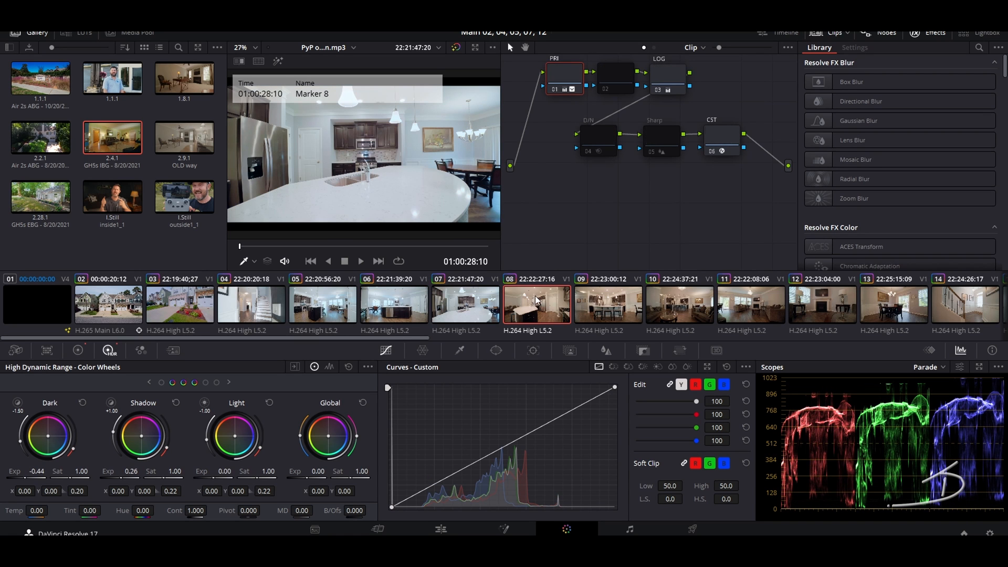
{"action": "left_click_drag", "start_coordinate": [432, 338], "coordinate": [952, 300]}
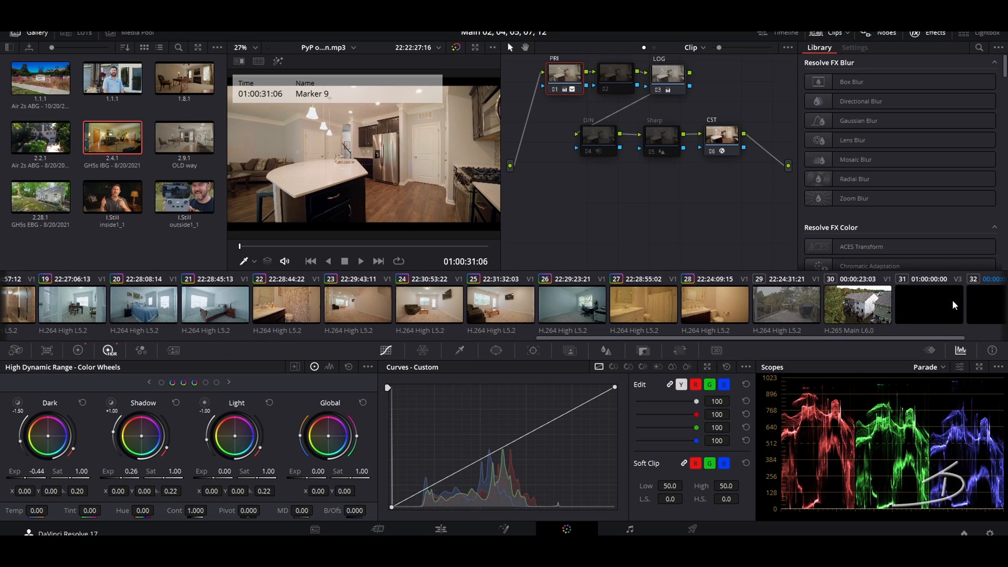
{"action": "left_click_drag", "start_coordinate": [584, 338], "coordinate": [191, 339]}
{"action": "middle_click", "coordinate": [144, 305]}
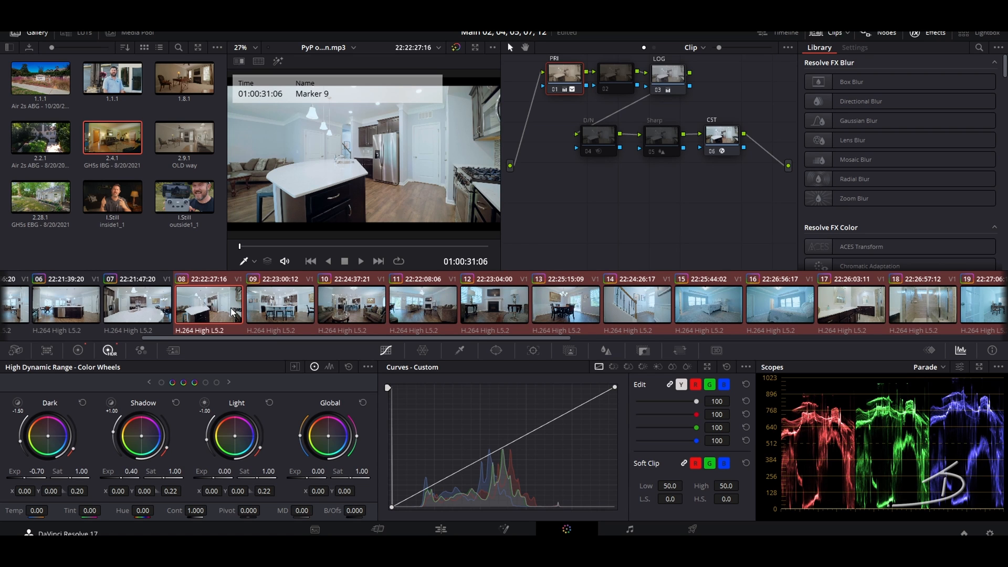
{"action": "left_click", "coordinate": [292, 305]}
{"action": "left_click", "coordinate": [348, 307]}
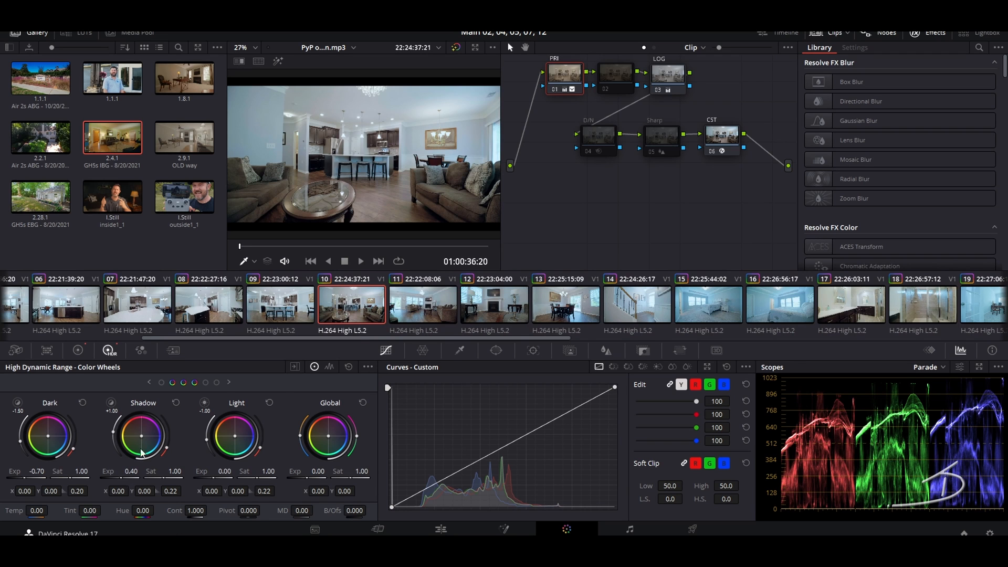
Step: Brighten the midtones of clips 10 and 11 and slightly lower clip 11's highlights
{"action": "left_click", "coordinate": [78, 350]}
{"action": "left_click_drag", "start_coordinate": [132, 488], "coordinate": [158, 488]}
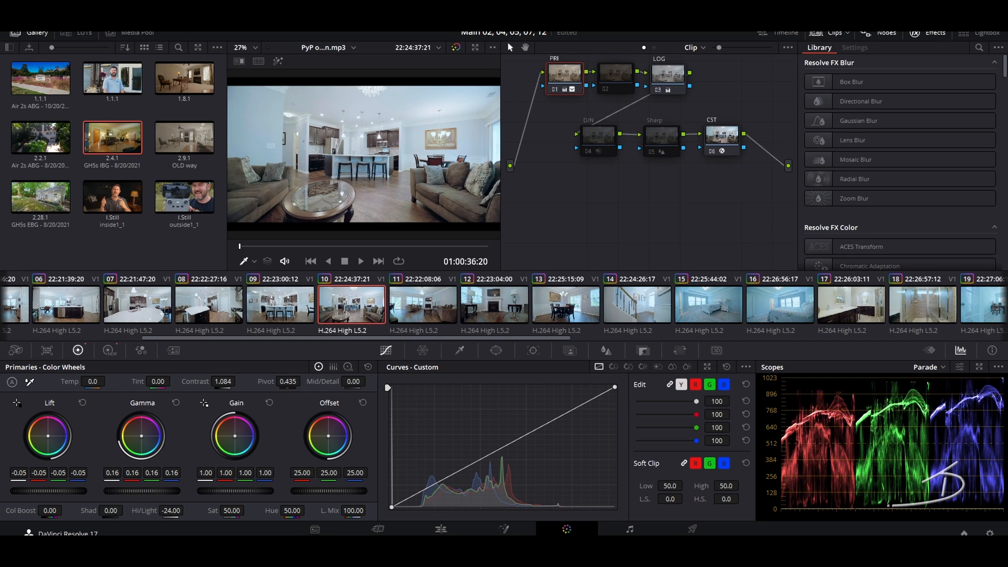
{"action": "left_click", "coordinate": [443, 289]}
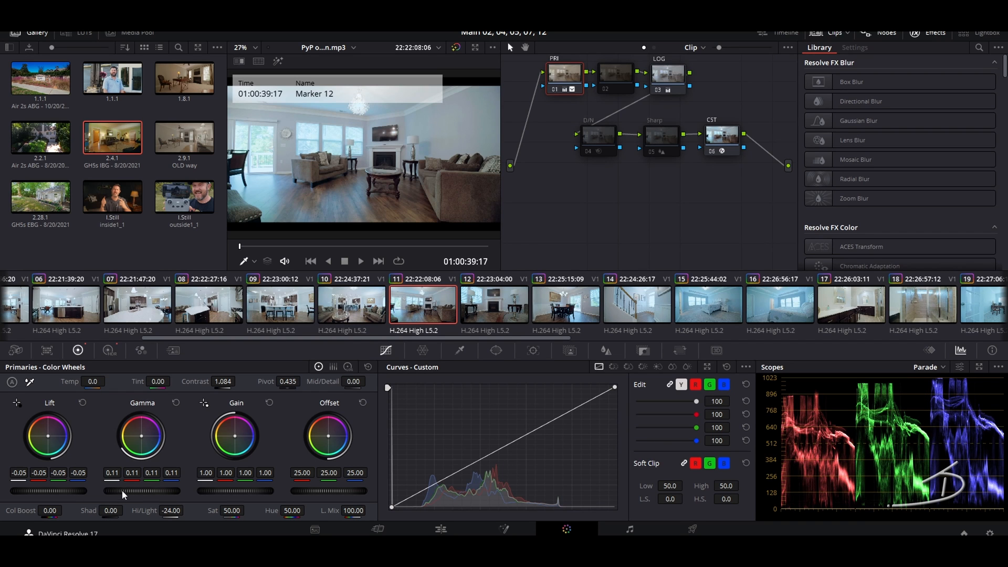
{"action": "left_click_drag", "start_coordinate": [131, 488], "coordinate": [157, 489]}
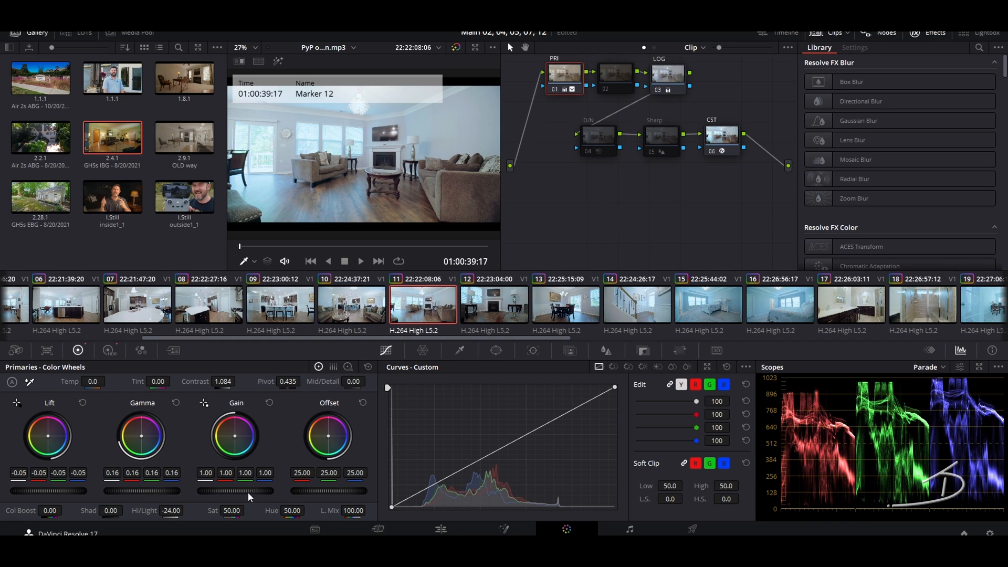
{"action": "left_click_drag", "start_coordinate": [235, 491], "coordinate": [226, 491]}
Step: Copy a neighbouring grade onto staircase clip 14 and lower its gain to 0.92
{"action": "left_click", "coordinate": [480, 315]}
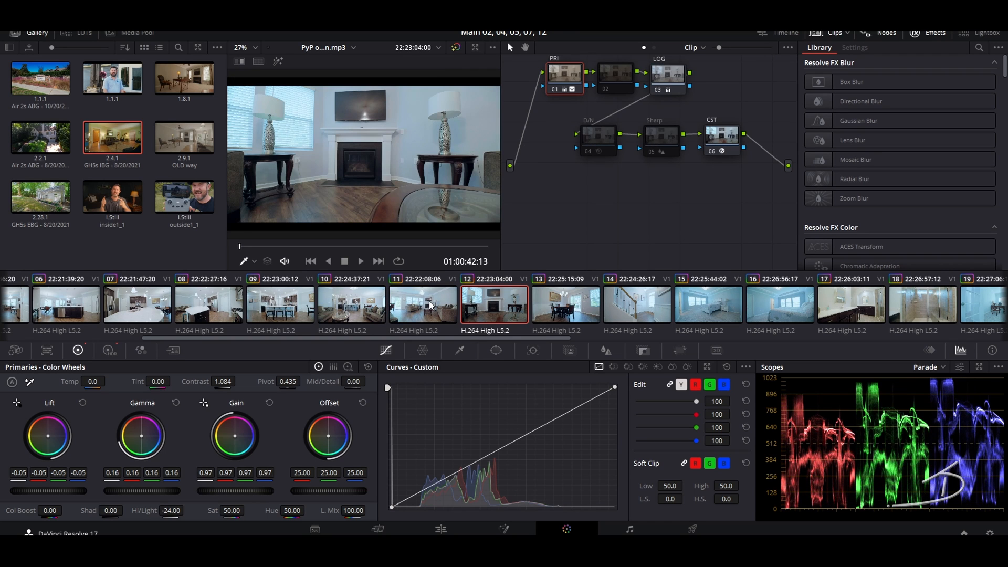
{"action": "left_click", "coordinate": [580, 310]}
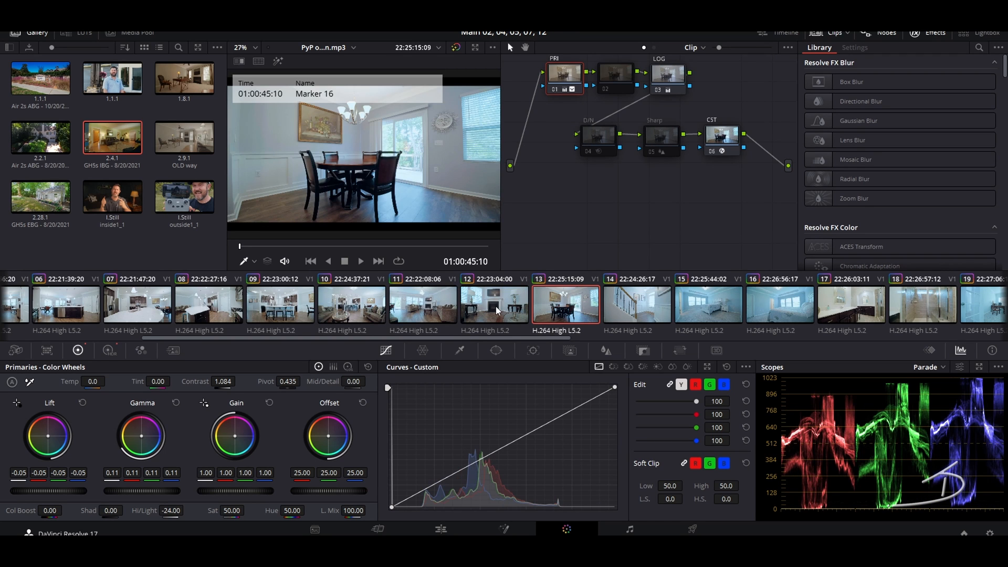
{"action": "left_click", "coordinate": [649, 307]}
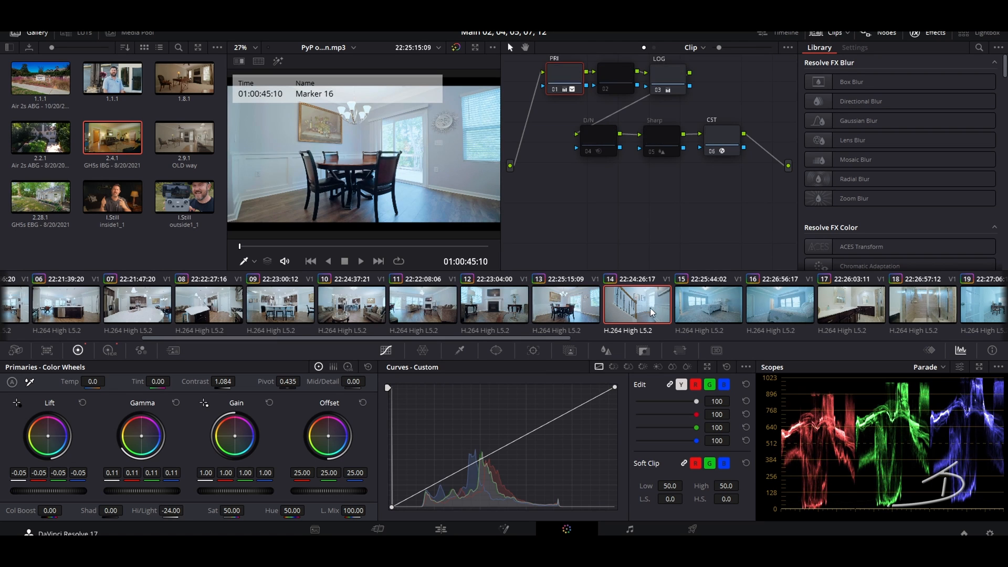
{"action": "middle_click", "coordinate": [552, 309]}
{"action": "left_click_drag", "start_coordinate": [261, 493], "coordinate": [239, 493]}
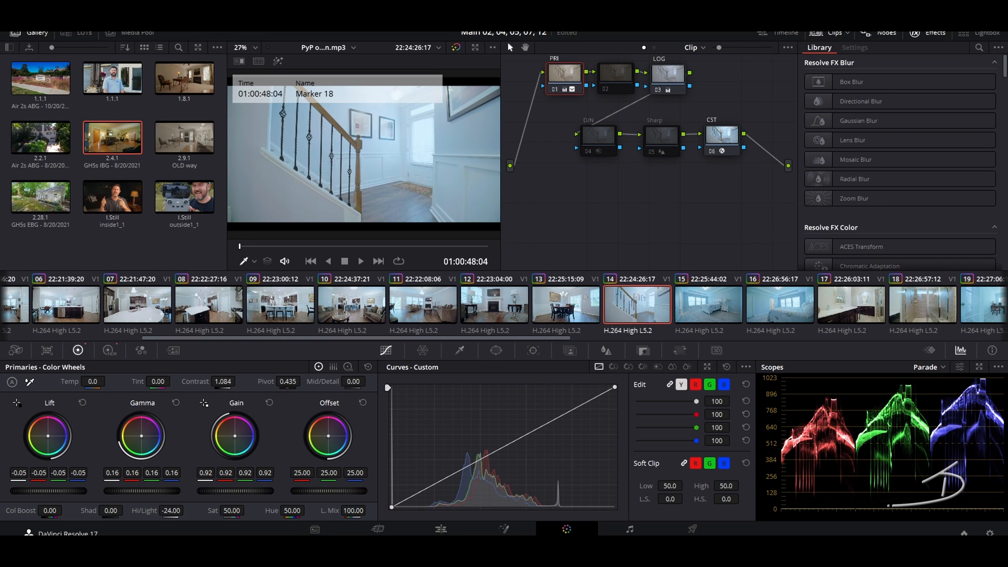
Step: Warm clip 14's overall balance slightly with the Offset wheel on its LOG node
{"action": "left_click", "coordinate": [680, 79]}
{"action": "left_click_drag", "start_coordinate": [329, 436], "coordinate": [329, 437]}
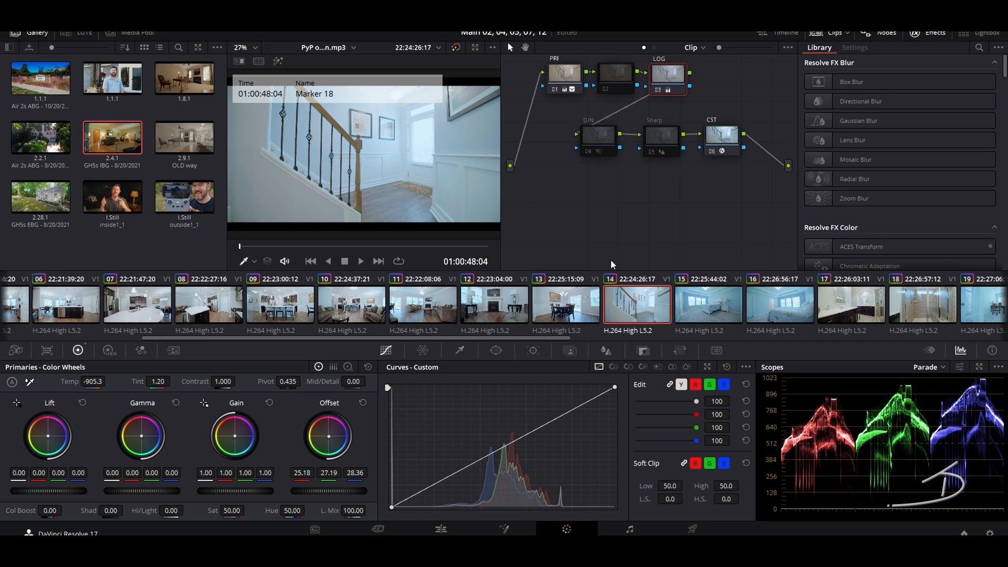
{"action": "left_click", "coordinate": [716, 307]}
Step: White-balance bedroom clip 15 off its wall (temp -501.2, tint 10.80) and copy that grade to clip 14
{"action": "left_click", "coordinate": [666, 75]}
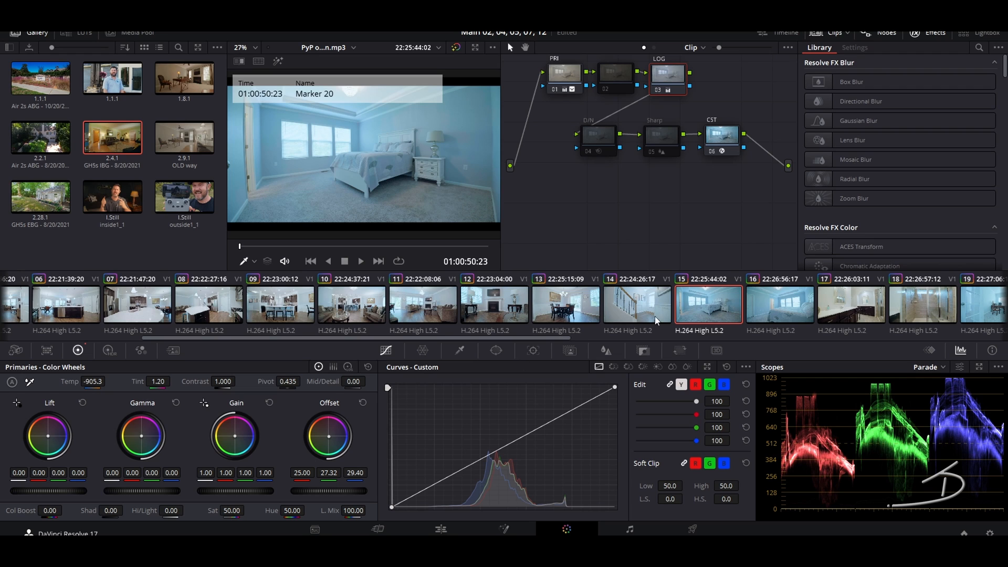
{"action": "left_click", "coordinate": [30, 382]}
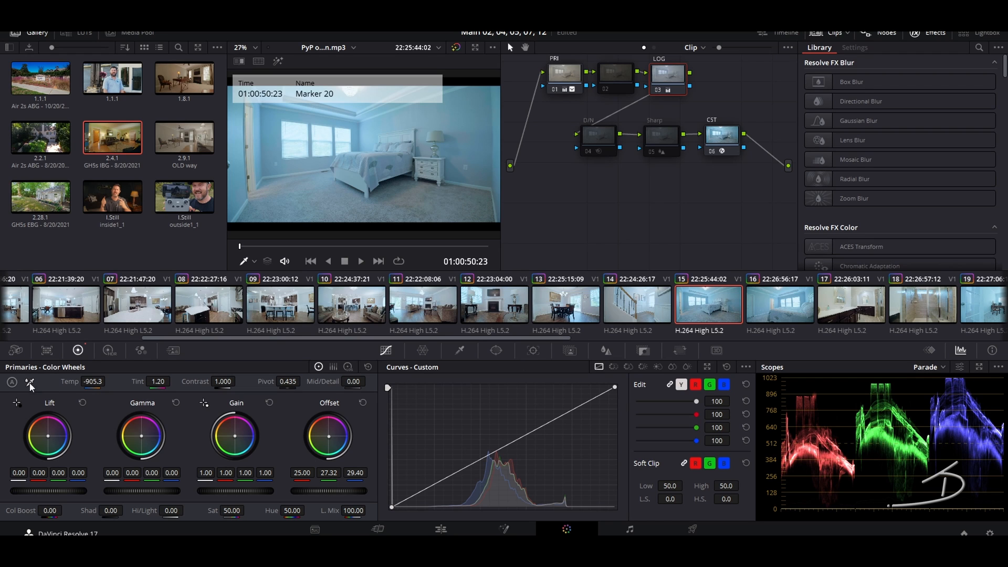
{"action": "left_click", "coordinate": [349, 178]}
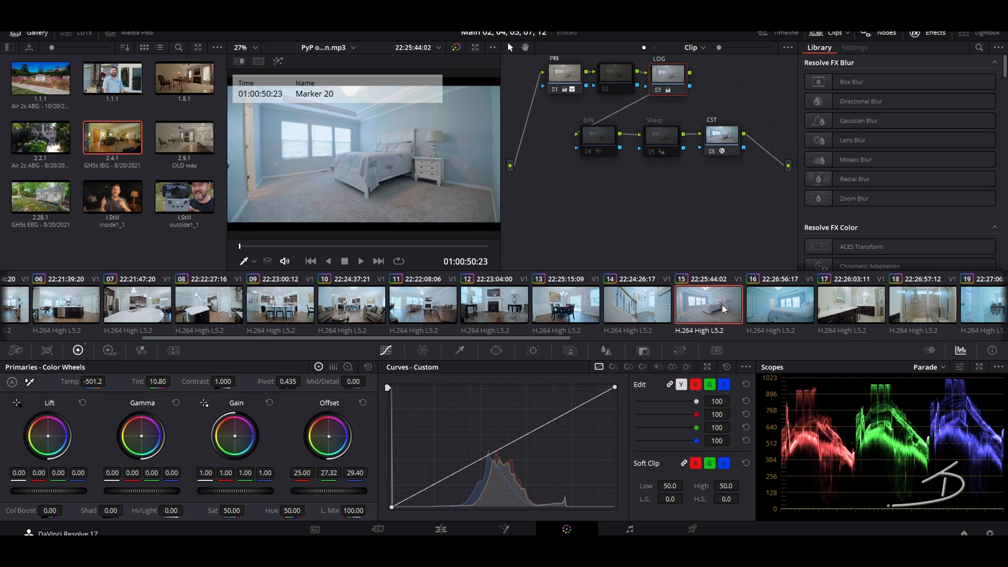
{"action": "left_click", "coordinate": [633, 303]}
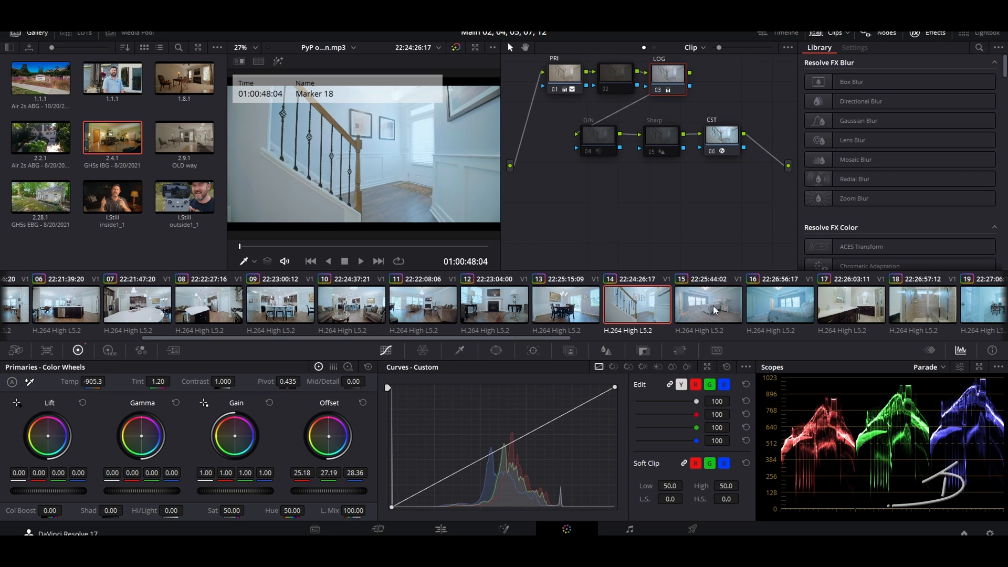
{"action": "middle_click", "coordinate": [714, 306]}
Step: Step through clips 15–19 and white-balance office clip 19 off its wall on the LOG node
{"action": "left_click", "coordinate": [714, 304]}
{"action": "left_click", "coordinate": [790, 304]}
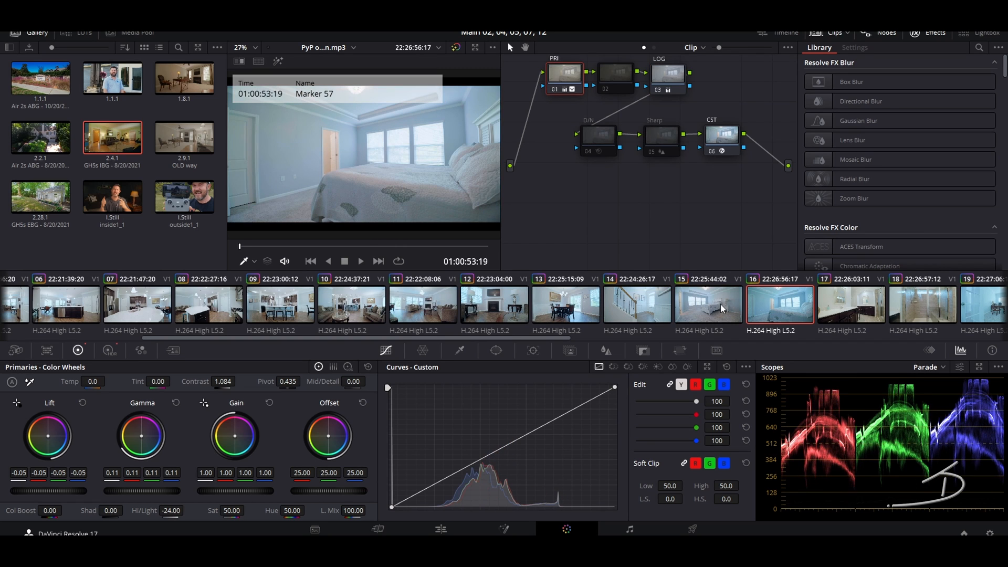
{"action": "left_click", "coordinate": [874, 306]}
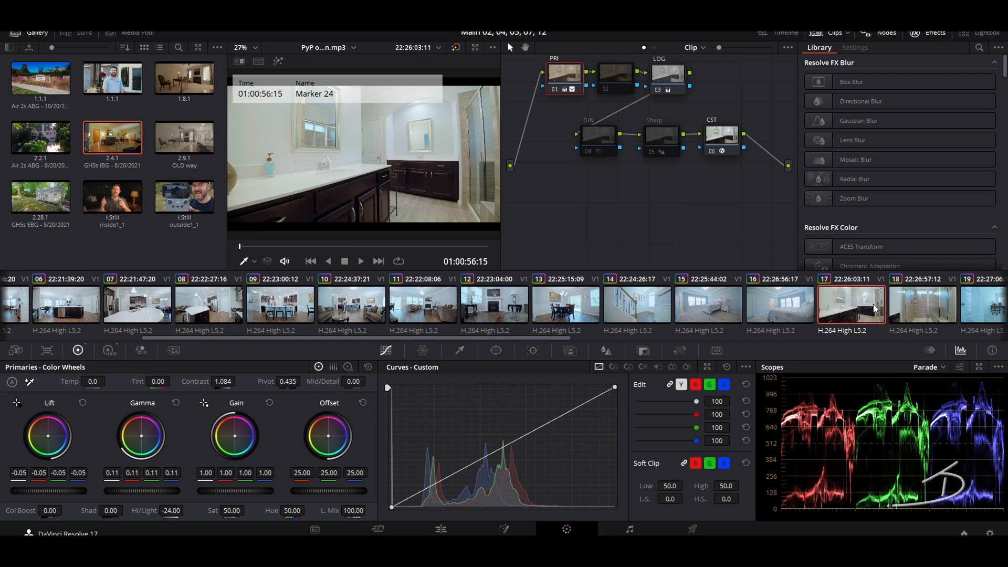
{"action": "left_click", "coordinate": [913, 305]}
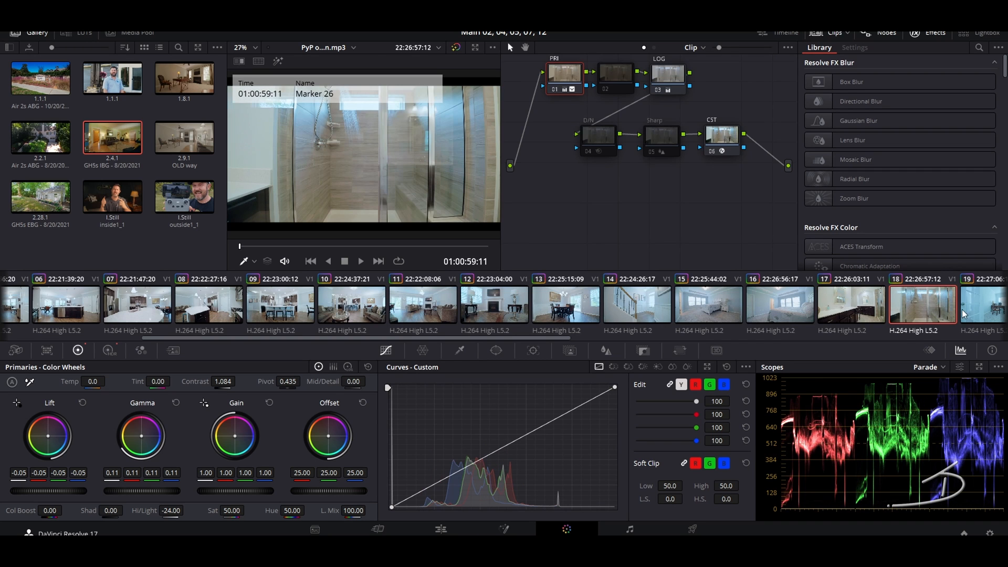
{"action": "left_click", "coordinate": [972, 310]}
{"action": "left_click", "coordinate": [668, 74]}
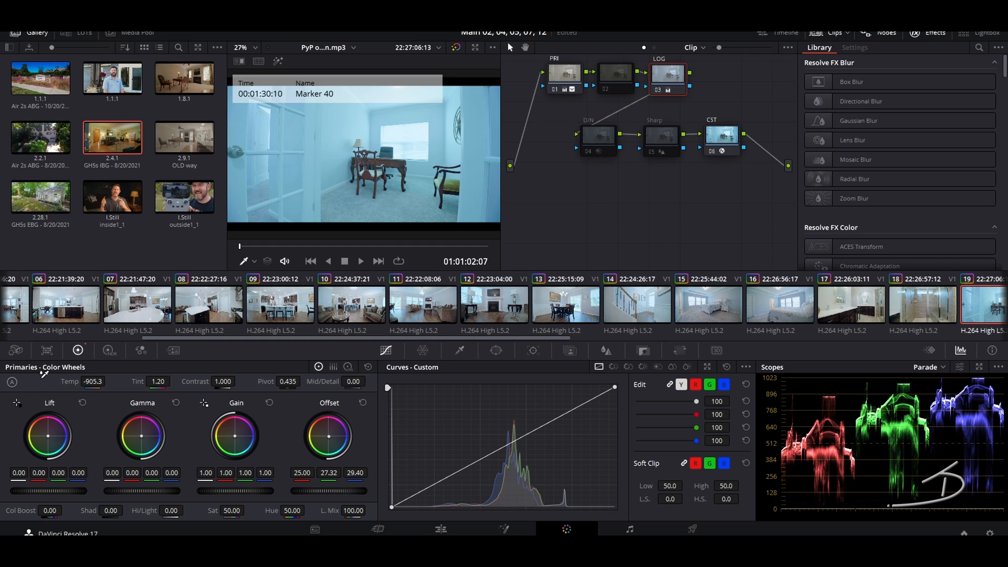
{"action": "left_click", "coordinate": [279, 163]}
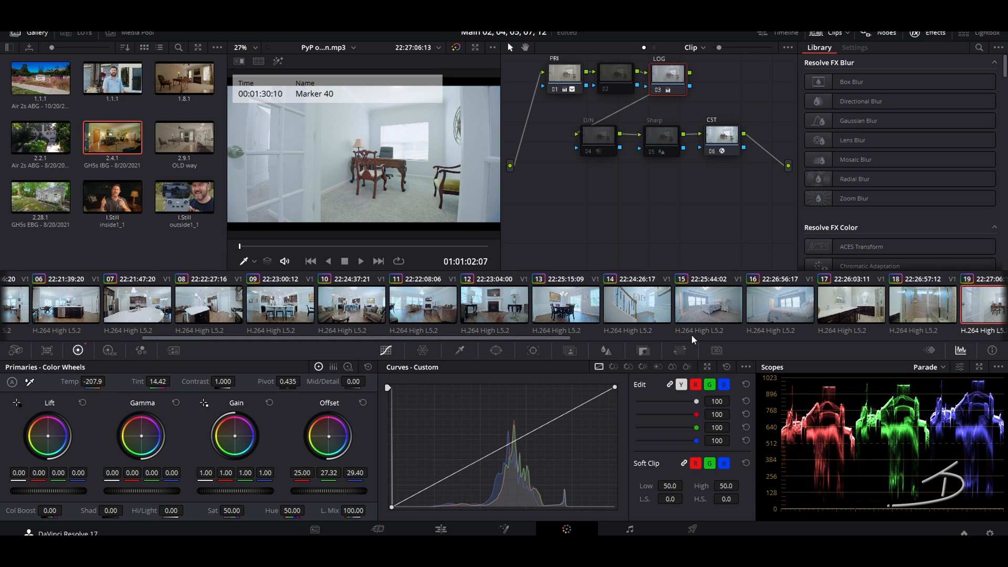
Step: Shift bedroom clip 15's offset slightly warmer to 25.25, 27.25, 28.63
{"action": "left_click", "coordinate": [715, 311]}
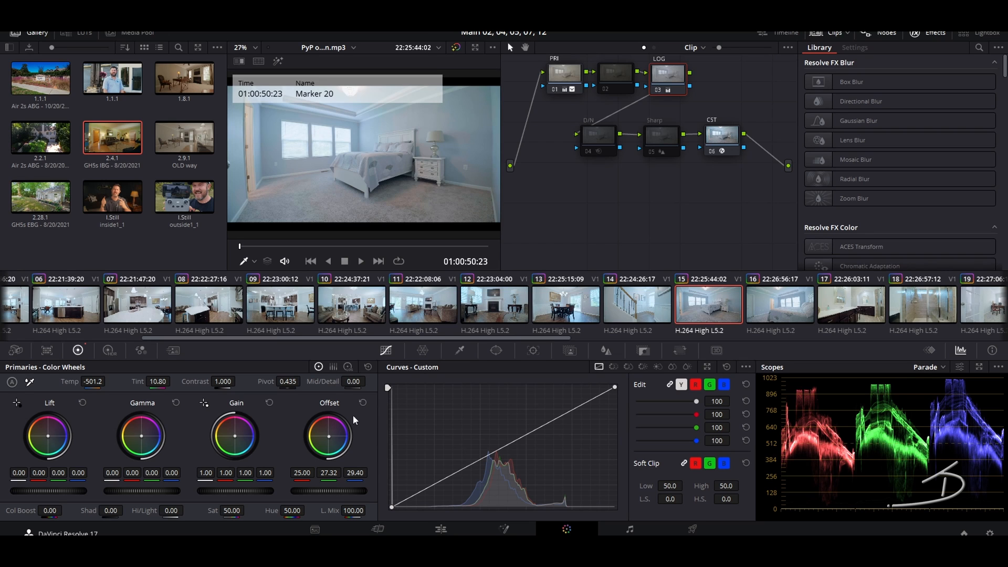
{"action": "left_click_drag", "start_coordinate": [328, 436], "coordinate": [325, 432]}
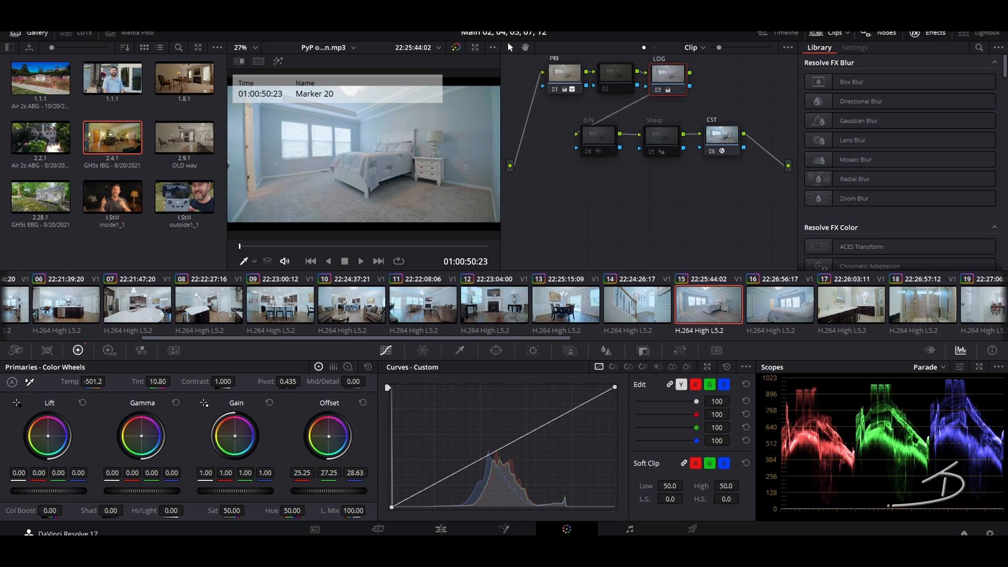
{"action": "left_click", "coordinate": [767, 297]}
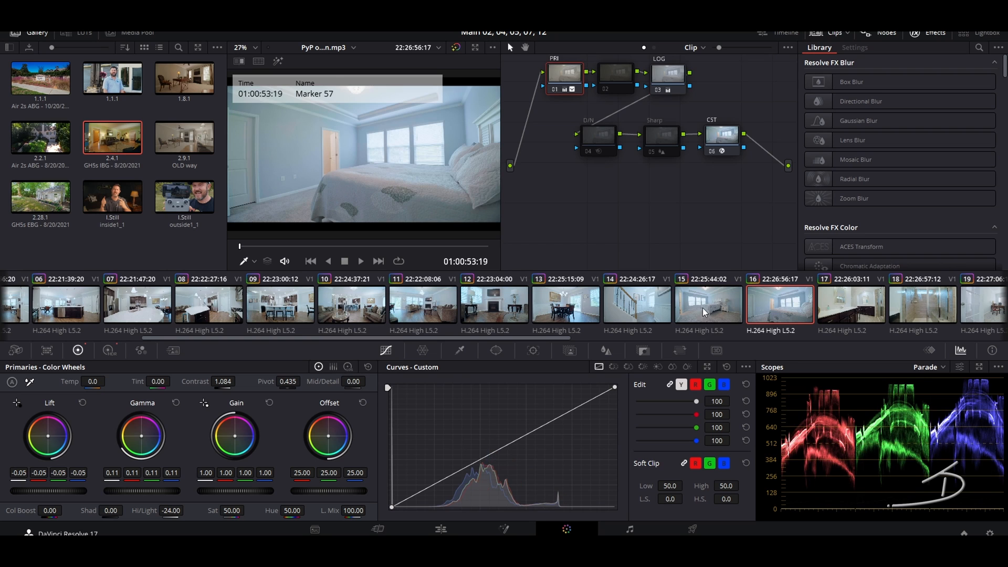
{"action": "left_click_drag", "start_coordinate": [468, 338], "coordinate": [669, 340]}
{"action": "left_click", "coordinate": [597, 303]}
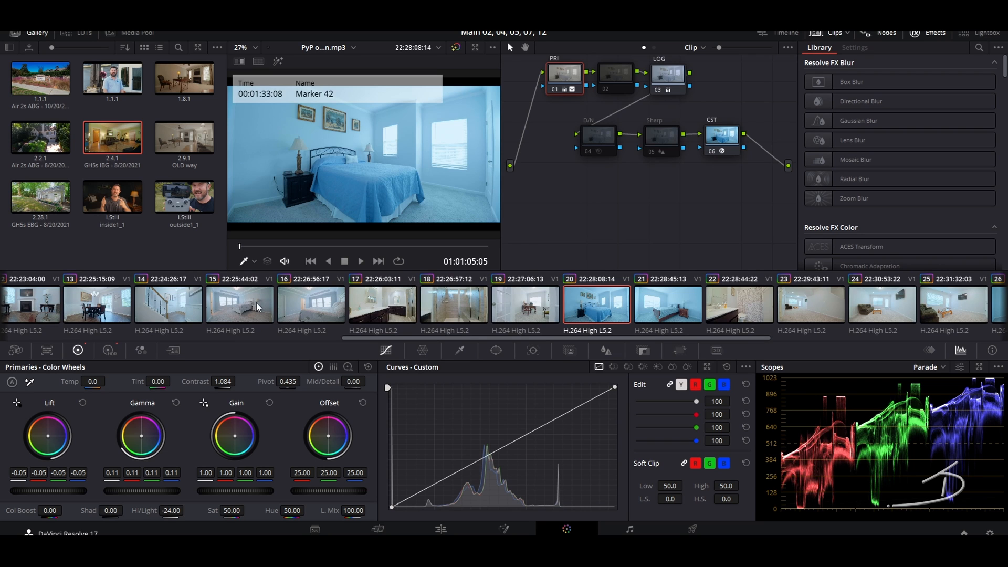
Step: On clip 22's LOG node, white-balance off the toilet to temperature -1328.3 and tint 7.54
{"action": "left_click", "coordinate": [672, 310]}
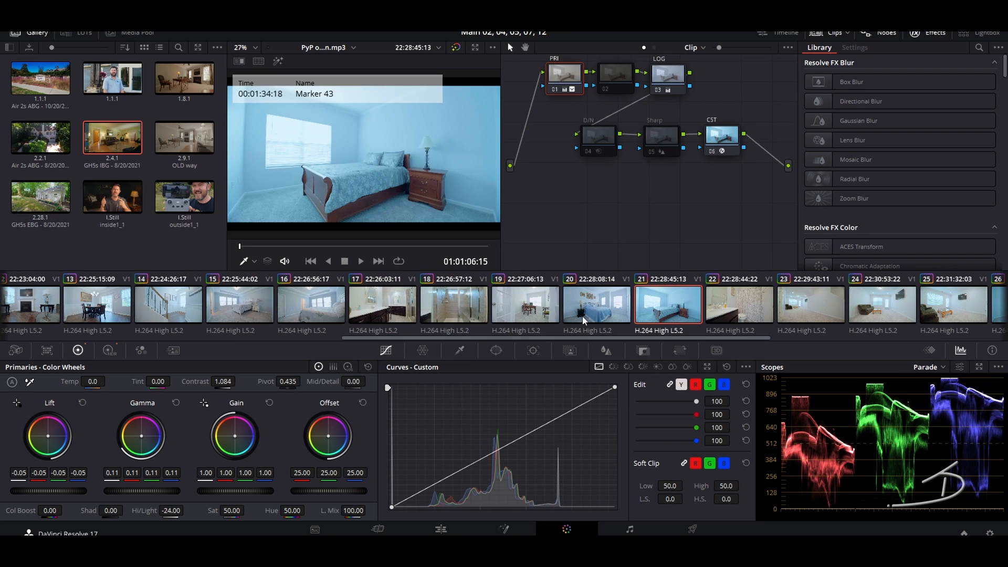
{"action": "left_click", "coordinate": [742, 307]}
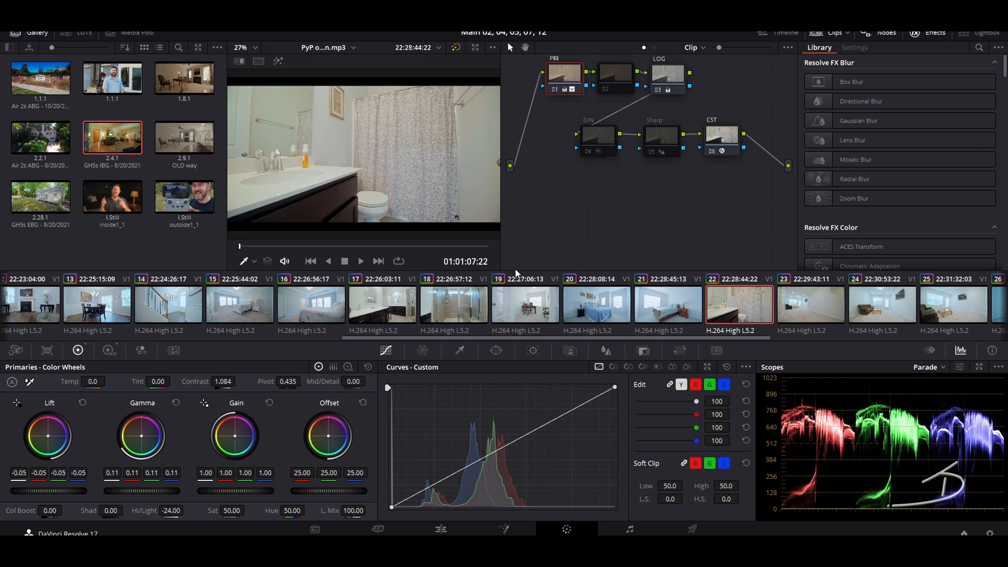
{"action": "left_click", "coordinate": [676, 77]}
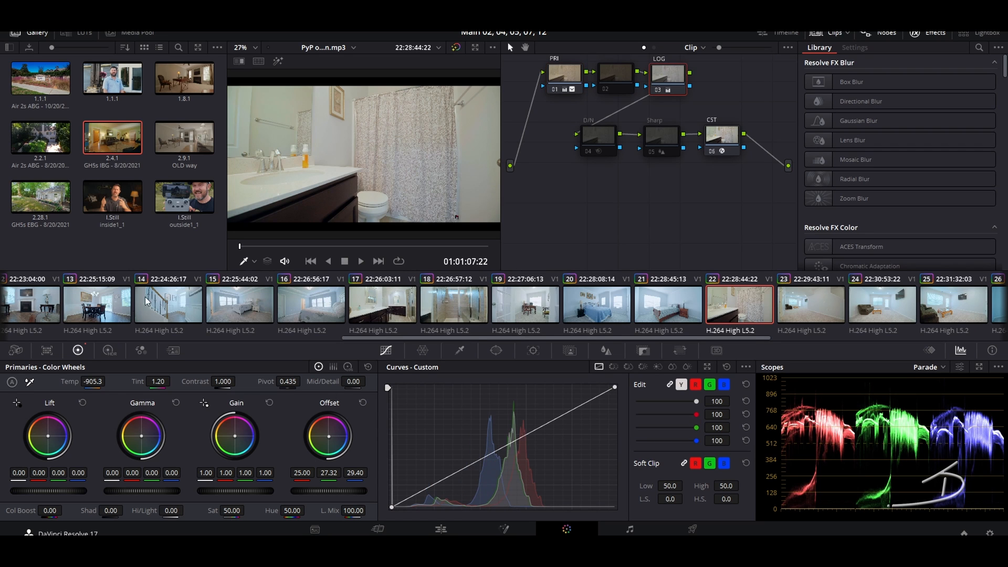
{"action": "left_click", "coordinate": [30, 382]}
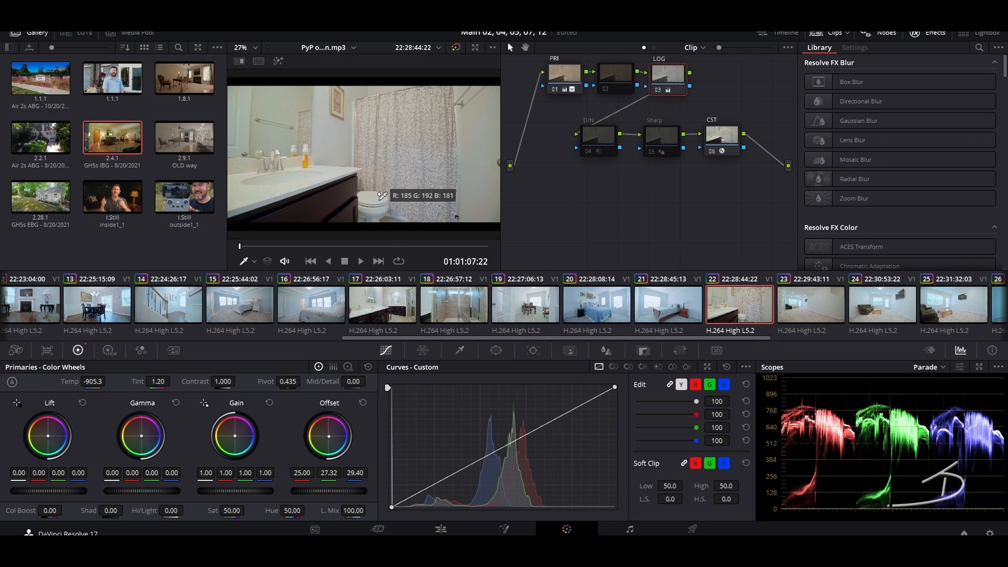
{"action": "left_click", "coordinate": [382, 196]}
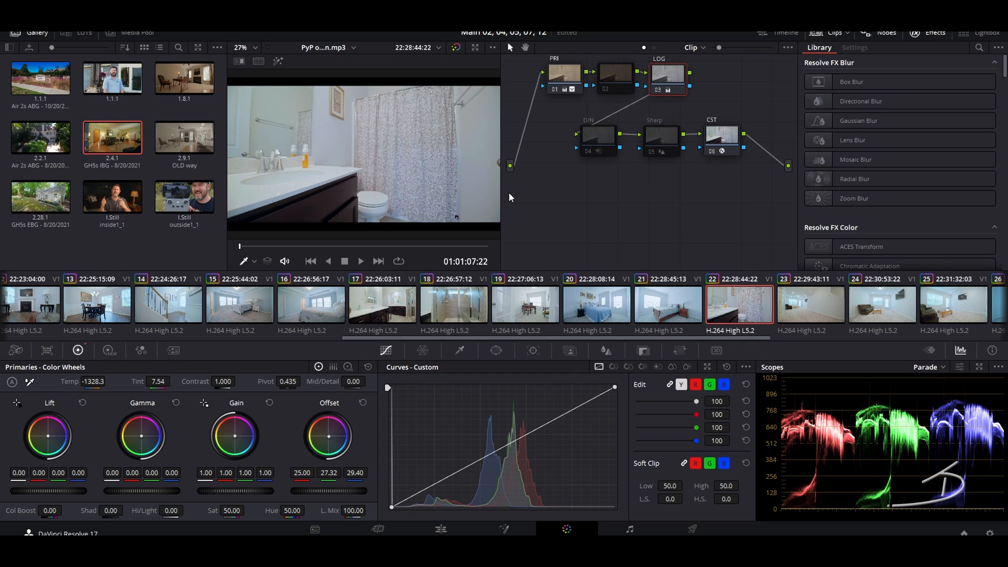
{"action": "left_click", "coordinate": [808, 301]}
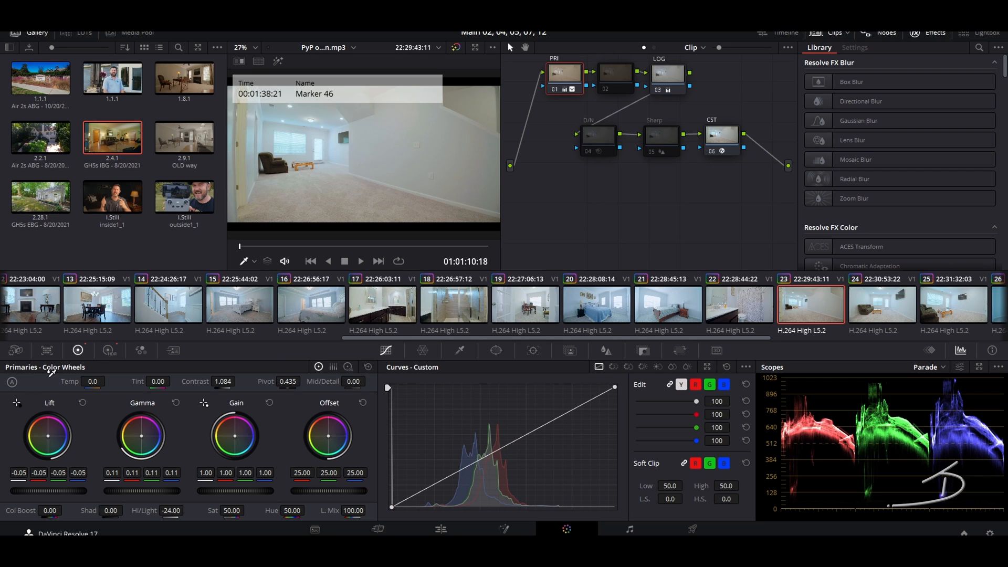
Step: Undo an overly blue white balance on clip 23 and resample it from the wall
{"action": "left_click", "coordinate": [383, 177]}
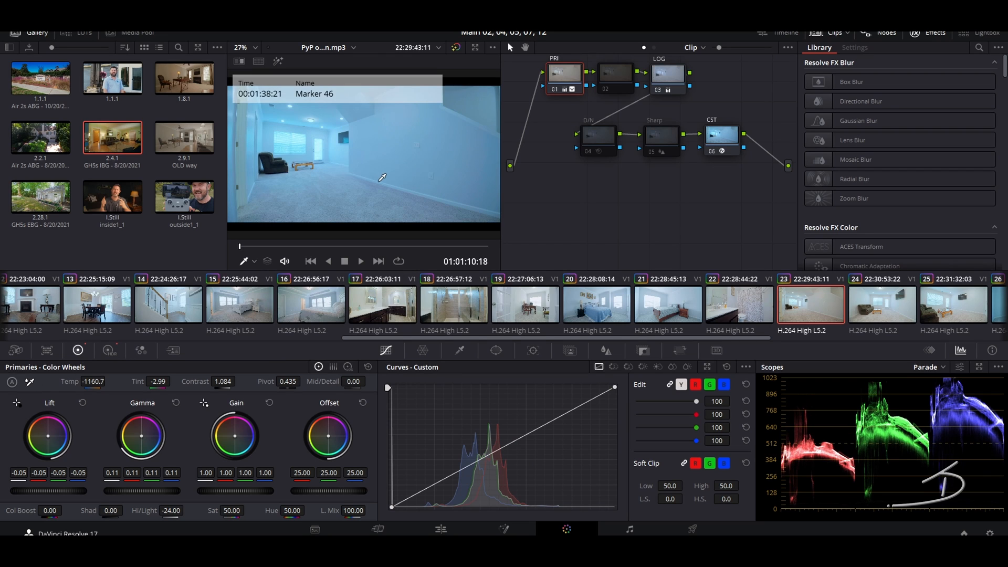
{"action": "key", "text": "ctrl+z"}
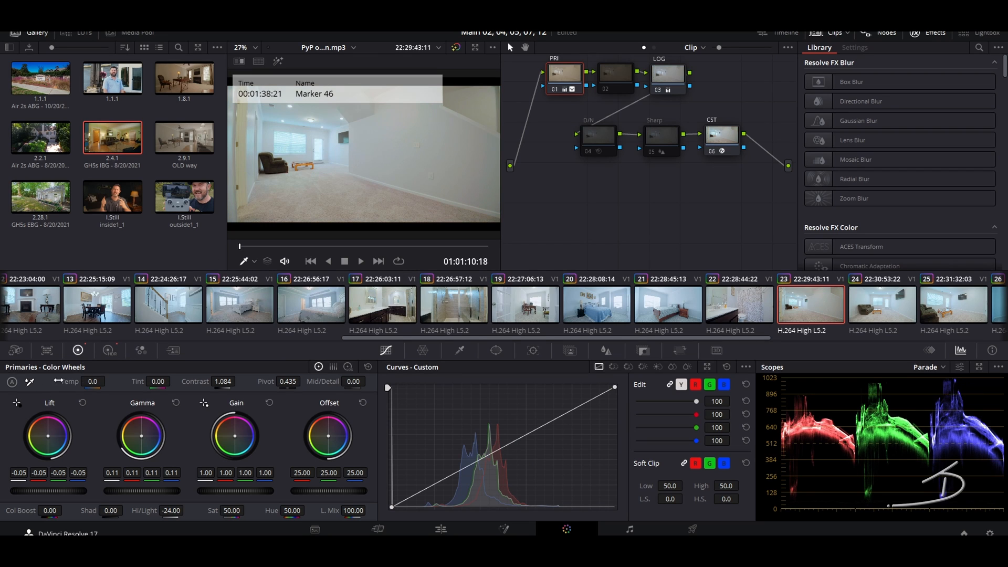
{"action": "left_click", "coordinate": [29, 383]}
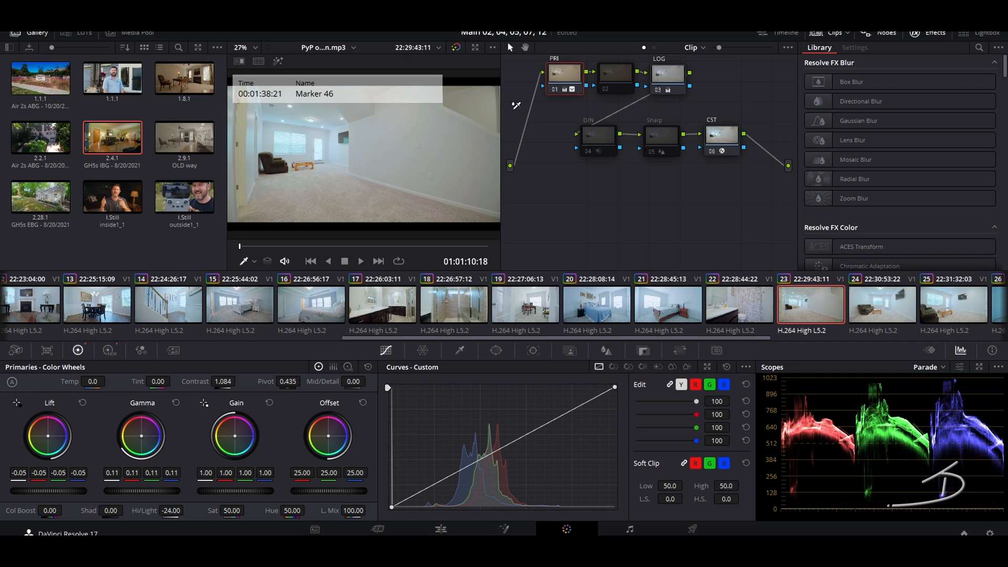
{"action": "left_click", "coordinate": [490, 124]}
Step: Push clip 23's LOG offset slightly toward blue, to 24.20/27.08/31.29
{"action": "left_click", "coordinate": [669, 72]}
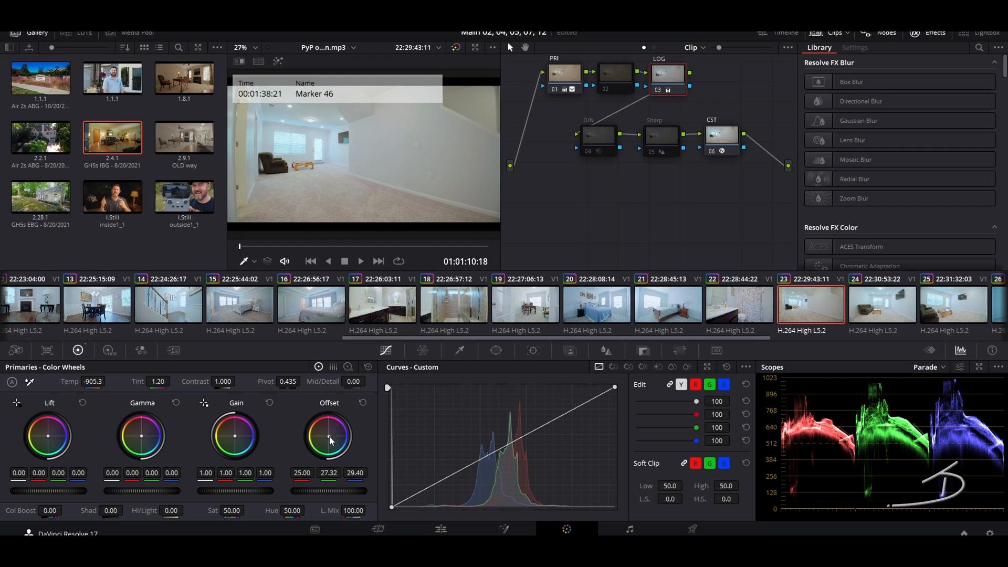
{"action": "left_click_drag", "start_coordinate": [328, 436], "coordinate": [330, 437]}
{"action": "left_click", "coordinate": [886, 319]}
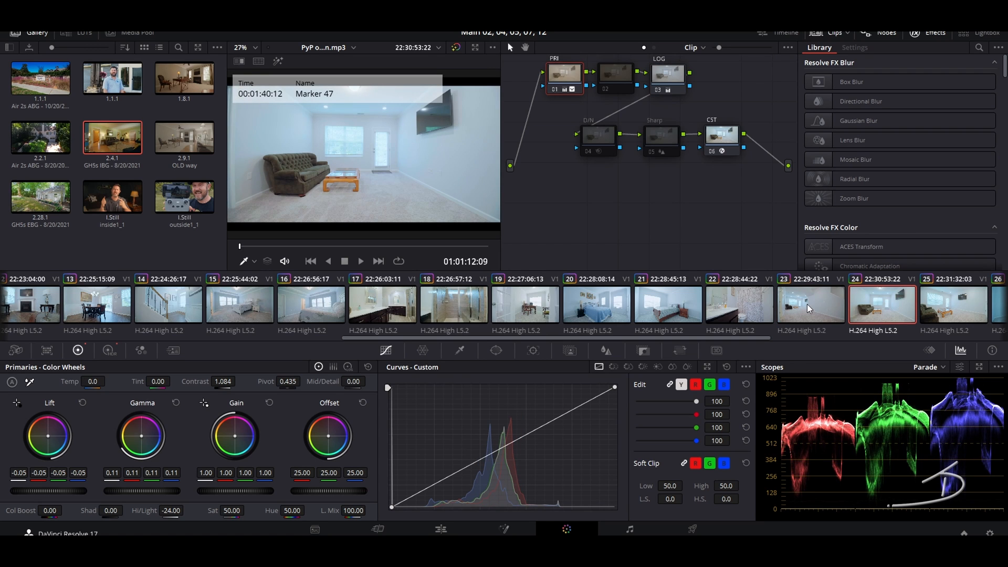
Step: Step through clips 25–27 and white-balance the yellow bathroom clip 27 from a white point
{"action": "left_click", "coordinate": [938, 310]}
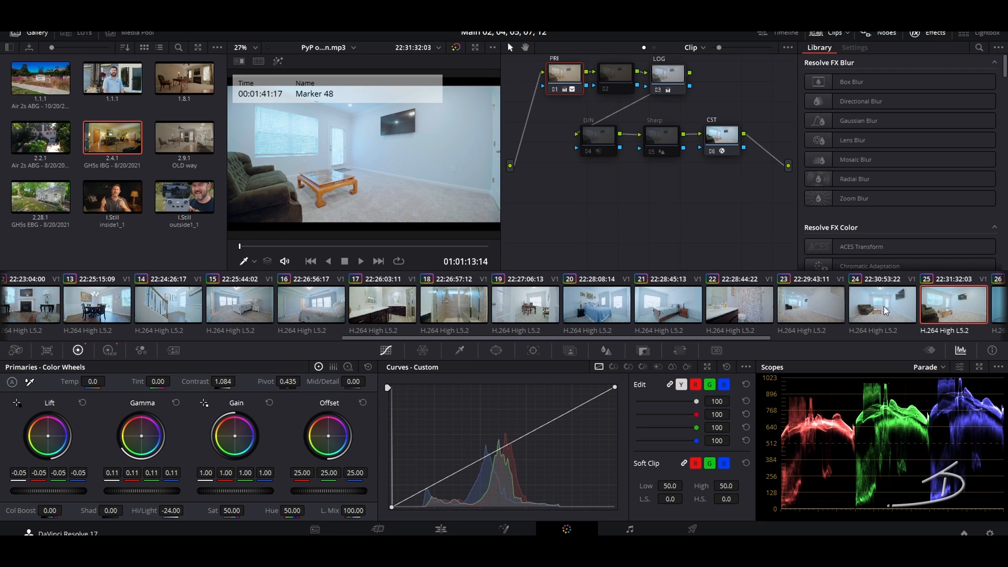
{"action": "mouse_move", "coordinate": [550, 338]}
{"action": "left_mouse_down"}
{"action": "mouse_move", "coordinate": [628, 338]}
{"action": "mouse_move", "coordinate": [686, 320]}
{"action": "left_mouse_up"}
{"action": "left_click", "coordinate": [684, 304]}
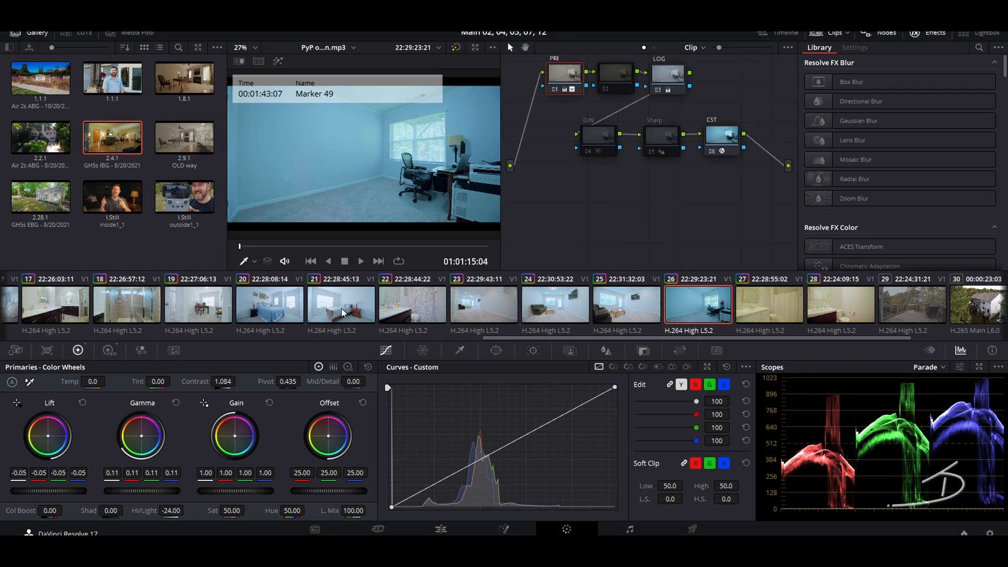
{"action": "left_click", "coordinate": [754, 309]}
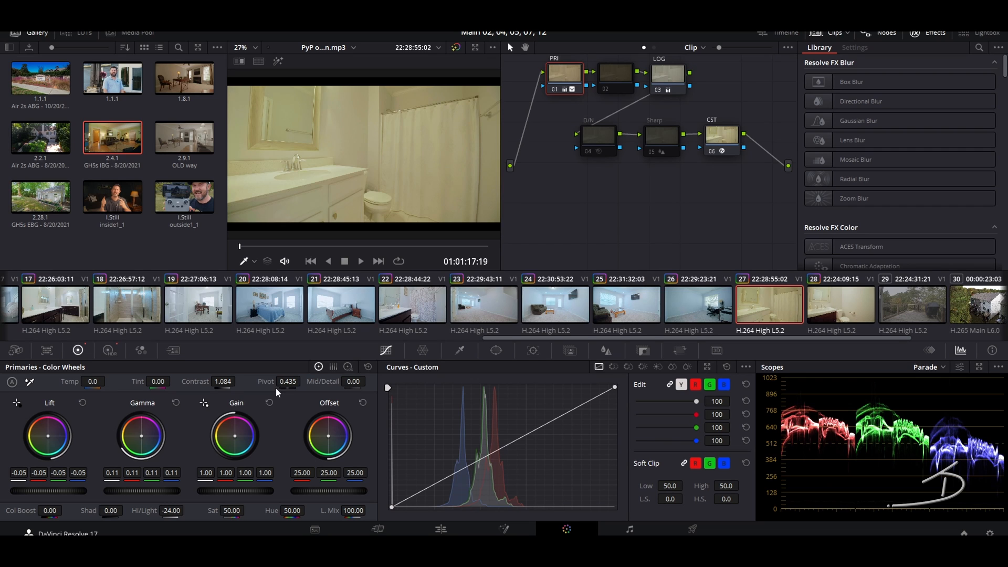
{"action": "left_click", "coordinate": [649, 85]}
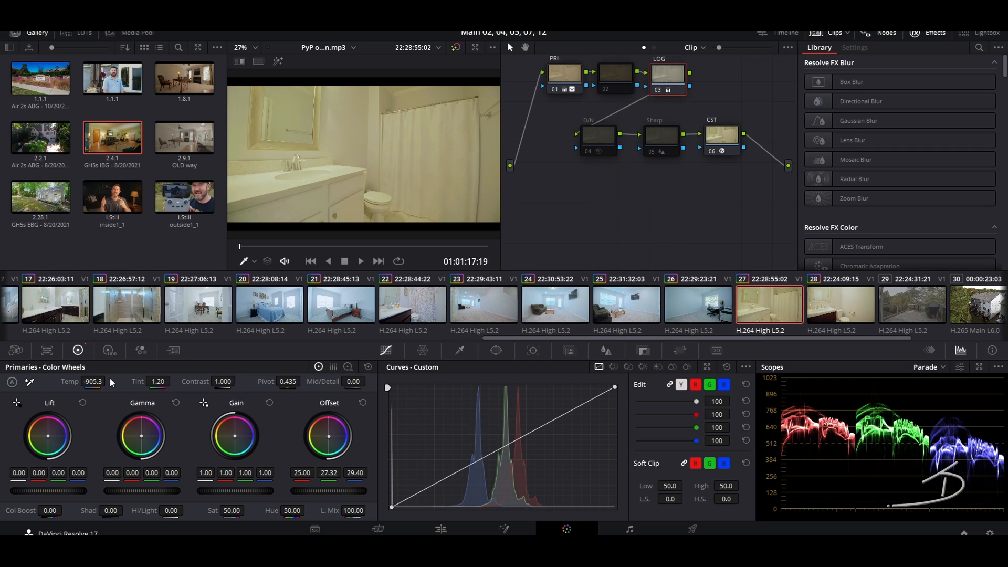
{"action": "left_click", "coordinate": [382, 190]}
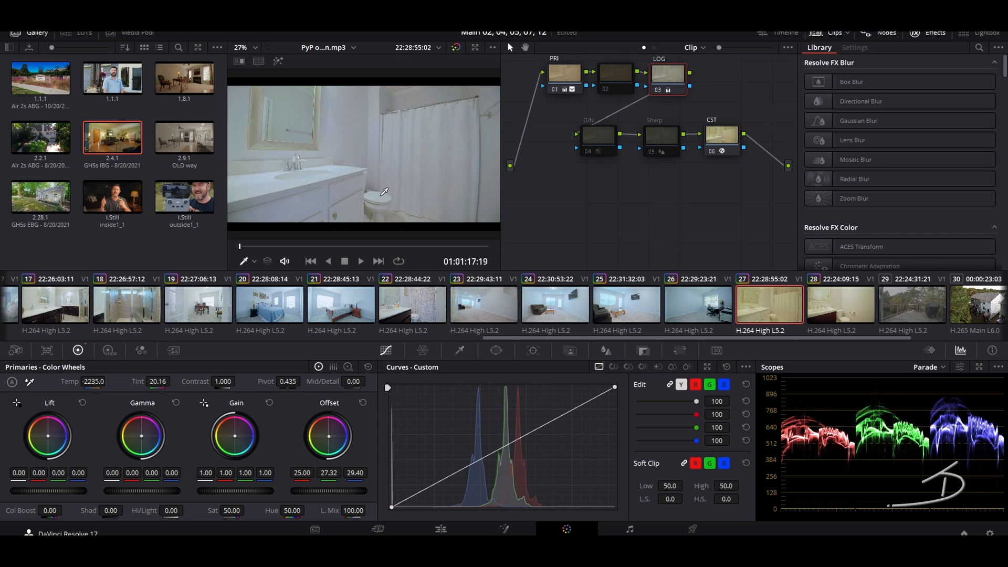
Step: On clip 28, sample the wall for white balance, undo the pick and resample
{"action": "key", "text": "Down"}
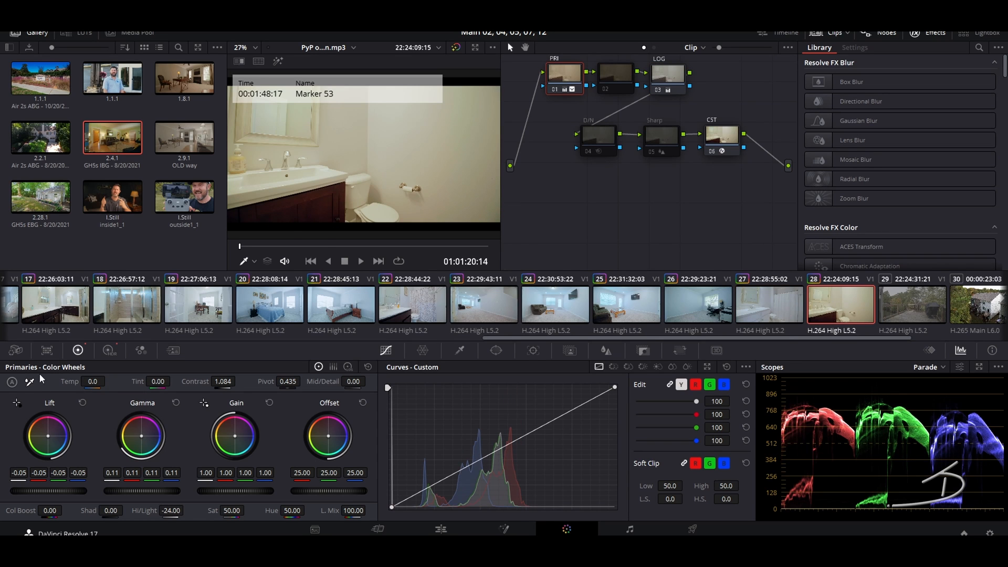
{"action": "left_click", "coordinate": [29, 382]}
{"action": "left_click", "coordinate": [399, 205]}
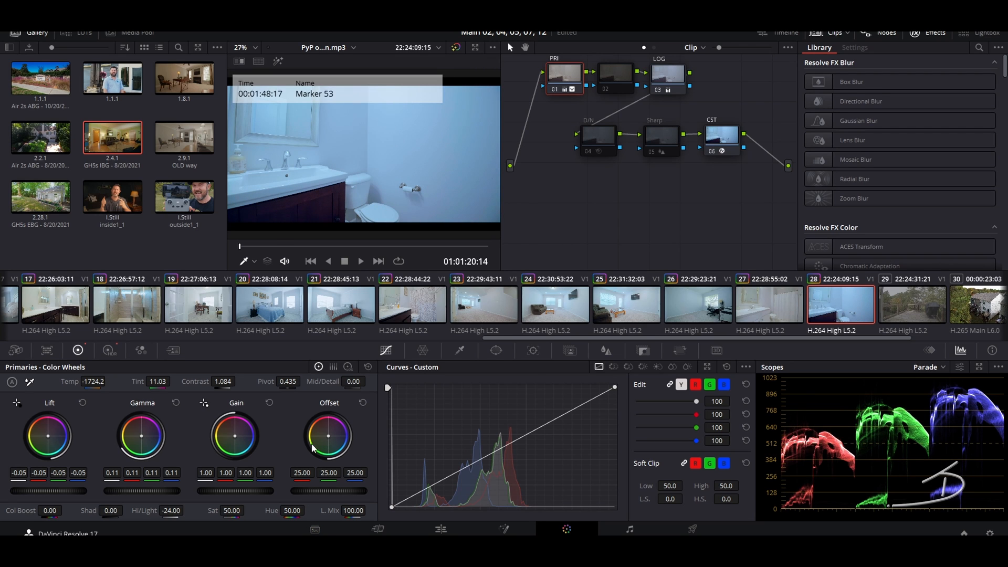
{"action": "left_click", "coordinate": [30, 381]}
{"action": "left_click", "coordinate": [362, 175]}
{"action": "key", "text": "ctrl+z"}
{"action": "left_click", "coordinate": [30, 382]}
{"action": "left_click", "coordinate": [315, 178]}
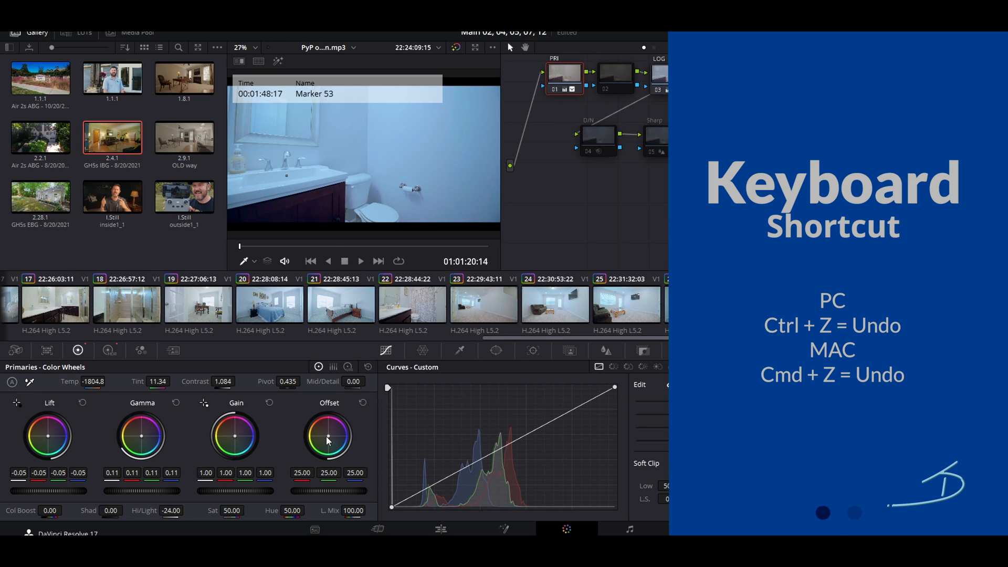
Step: Undo the warm tweak and shift clip 28's offset toward blue, to 23.27/24.72/29.74
{"action": "left_click_drag", "start_coordinate": [329, 435], "coordinate": [326, 434]}
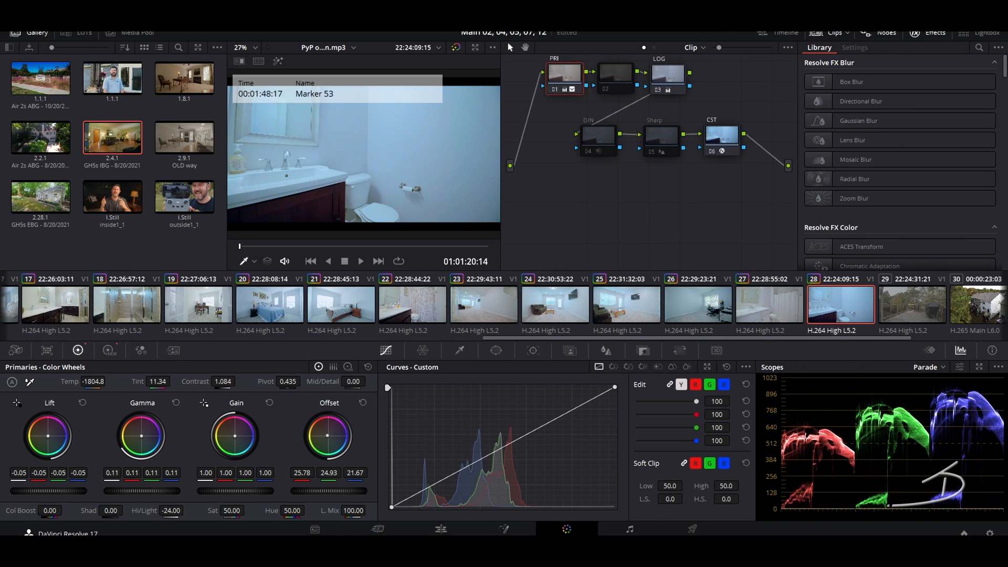
{"action": "key", "text": "ctrl+z"}
{"action": "key", "text": "ctrl+z"}
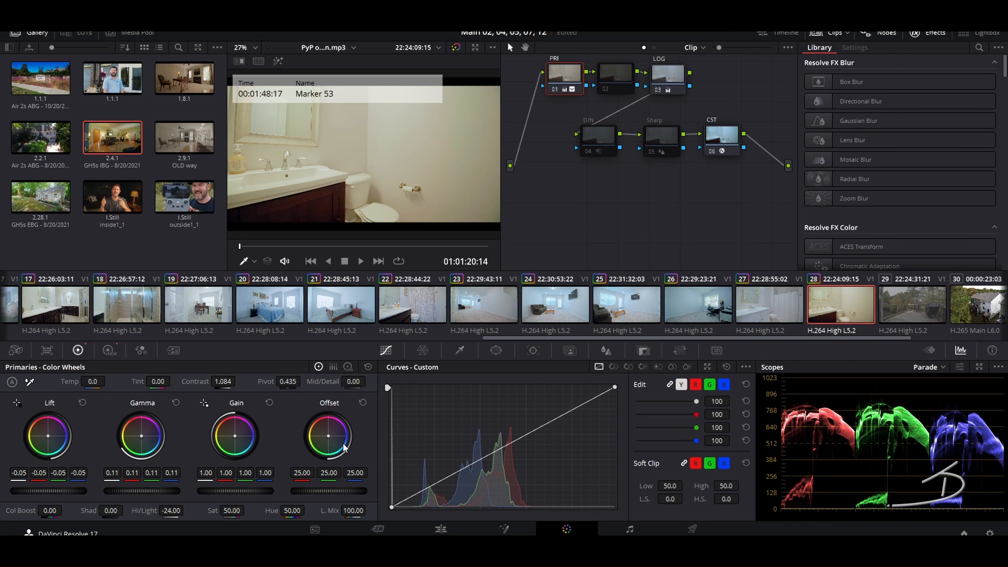
{"action": "left_click_drag", "start_coordinate": [327, 434], "coordinate": [338, 437]}
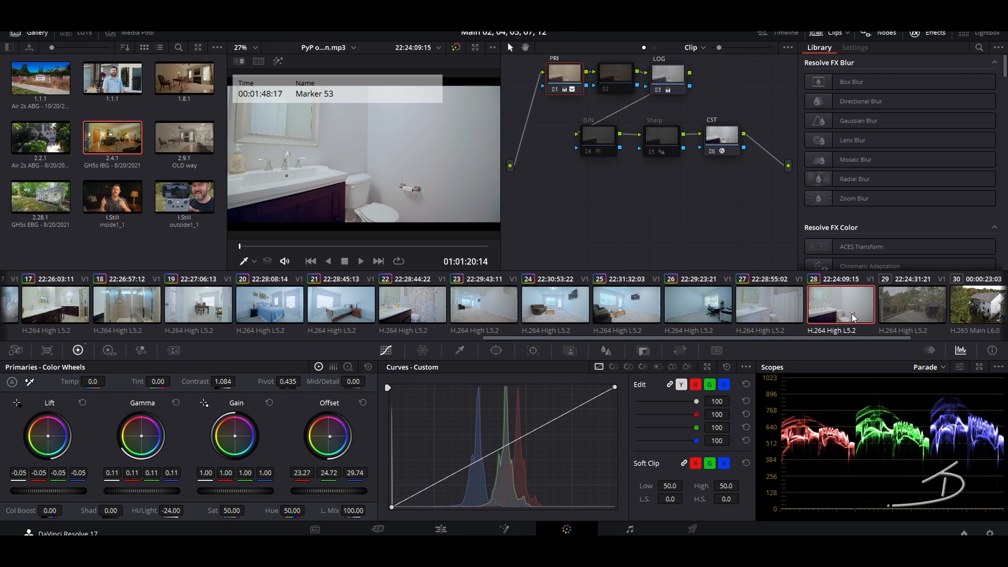
Step: Copy clip 03's grade onto deck clip 29
{"action": "left_click", "coordinate": [899, 308]}
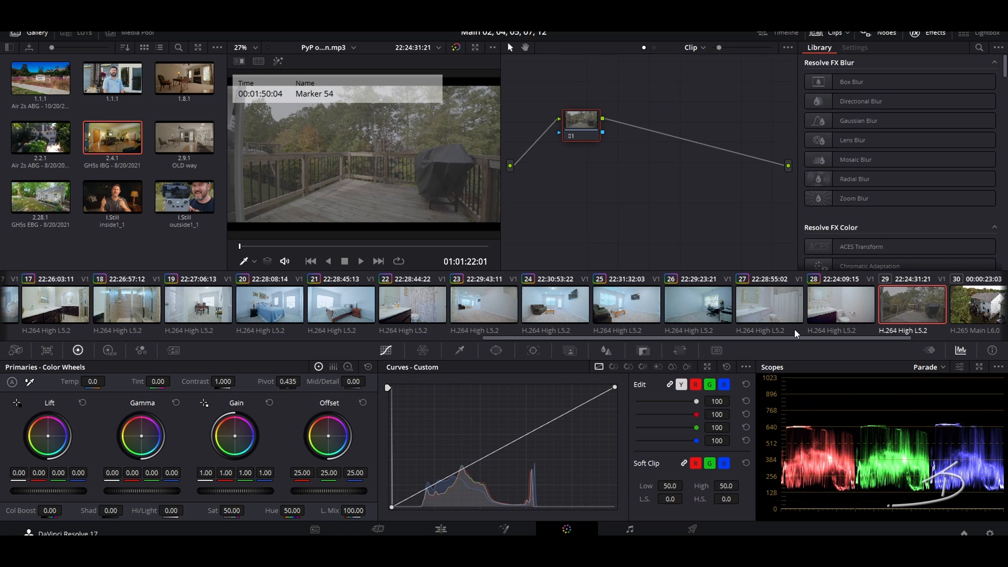
{"action": "left_click_drag", "start_coordinate": [551, 341], "coordinate": [184, 298]}
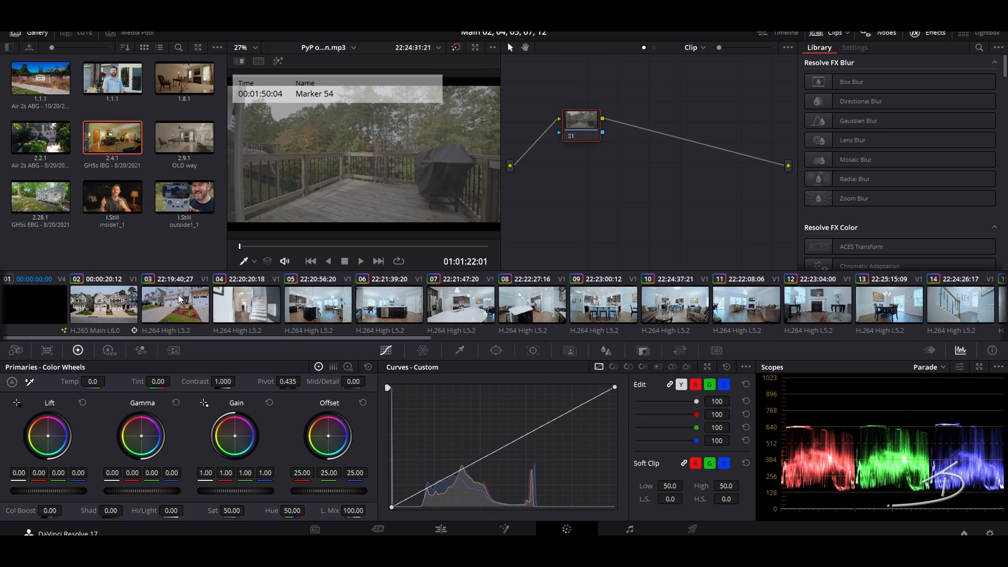
{"action": "middle_click", "coordinate": [178, 299]}
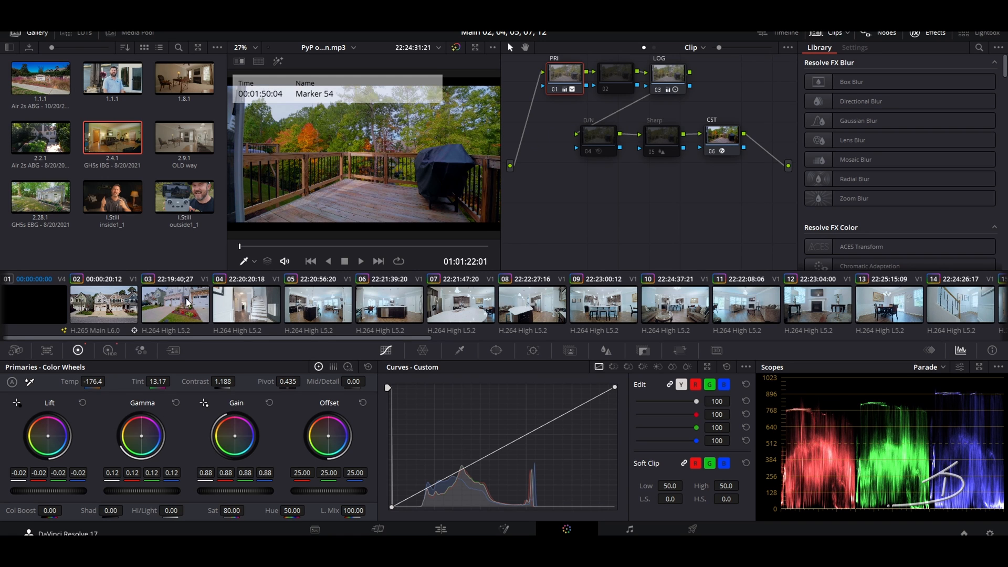
Step: Apply clip 02's grade to aerial clip 30, lower its gain to 0.80, and play back
{"action": "left_click_drag", "start_coordinate": [342, 340], "coordinate": [924, 342]}
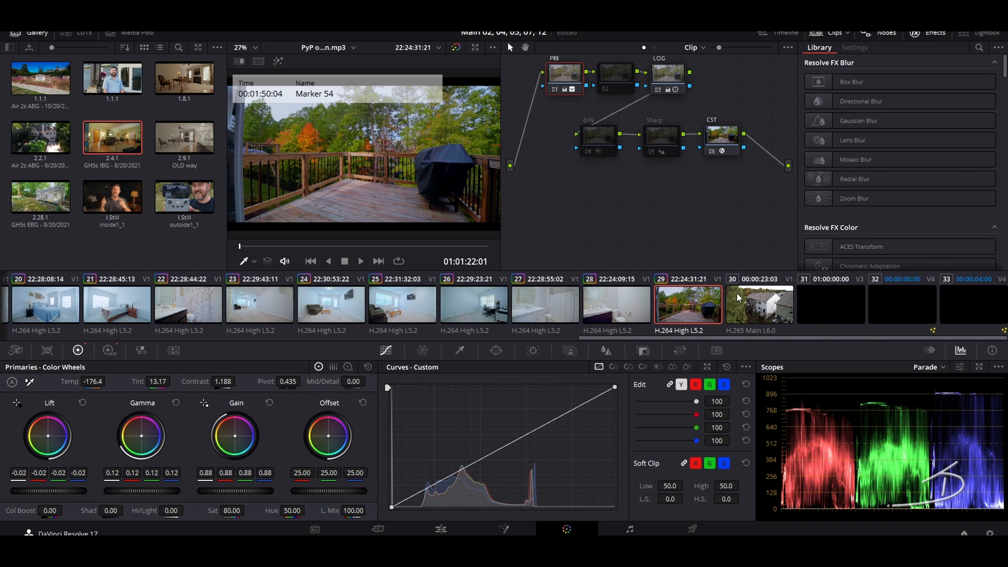
{"action": "left_click", "coordinate": [742, 297]}
{"action": "left_click_drag", "start_coordinate": [728, 335], "coordinate": [146, 339]}
{"action": "middle_click", "coordinate": [111, 302]}
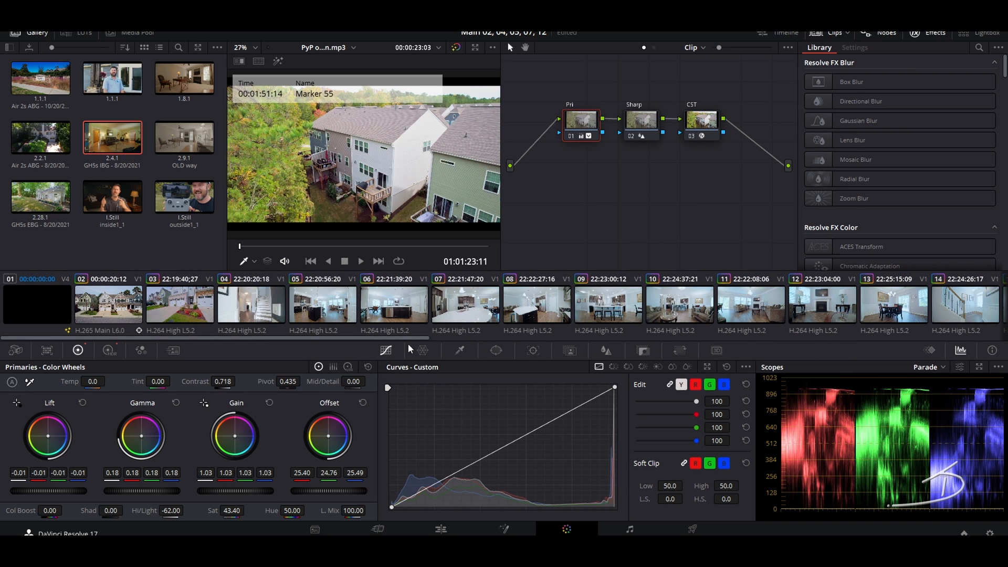
{"action": "left_click_drag", "start_coordinate": [252, 498], "coordinate": [158, 493]}
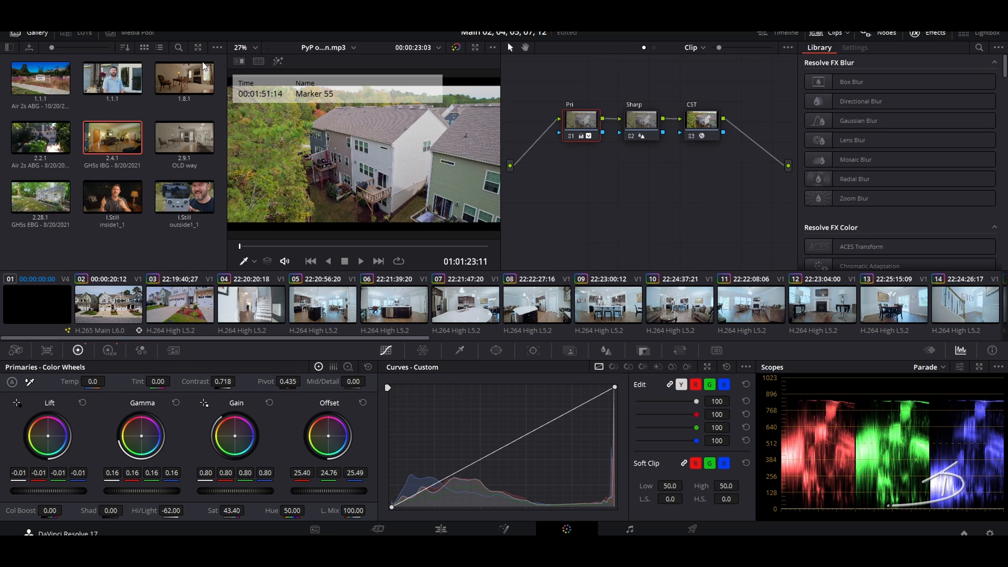
{"action": "left_click", "coordinate": [111, 307]}
{"action": "key", "text": "space"}
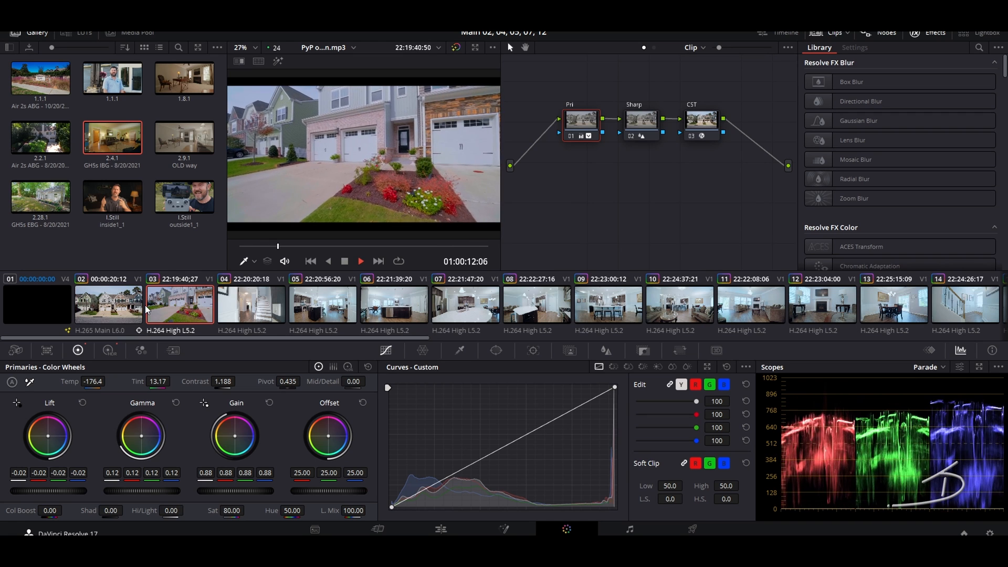
Step: Stop playback and warm clip 03's LOG node offset, discarding a garage white-balance sample
{"action": "key", "text": "space"}
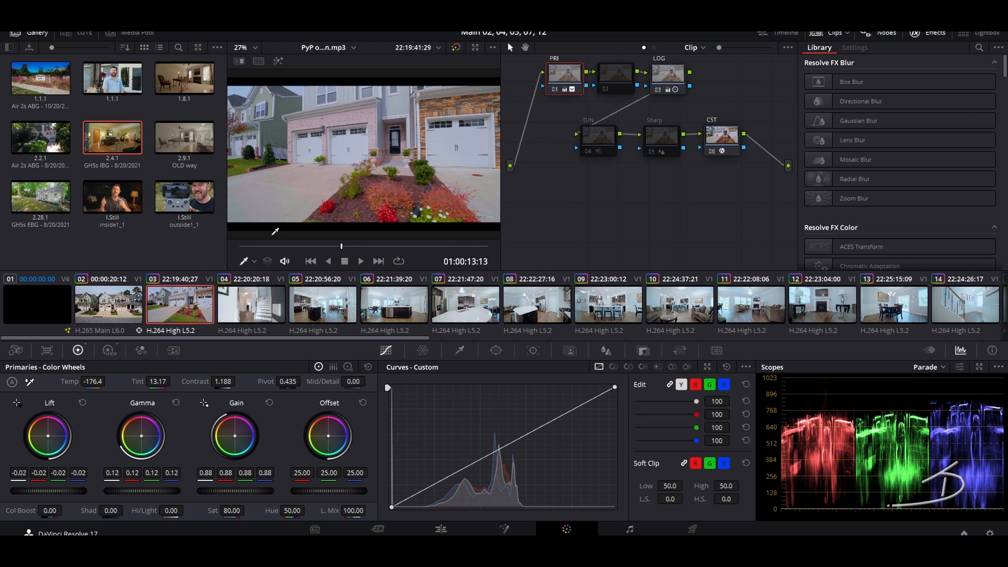
{"action": "left_click", "coordinate": [141, 305]}
{"action": "left_click", "coordinate": [172, 305]}
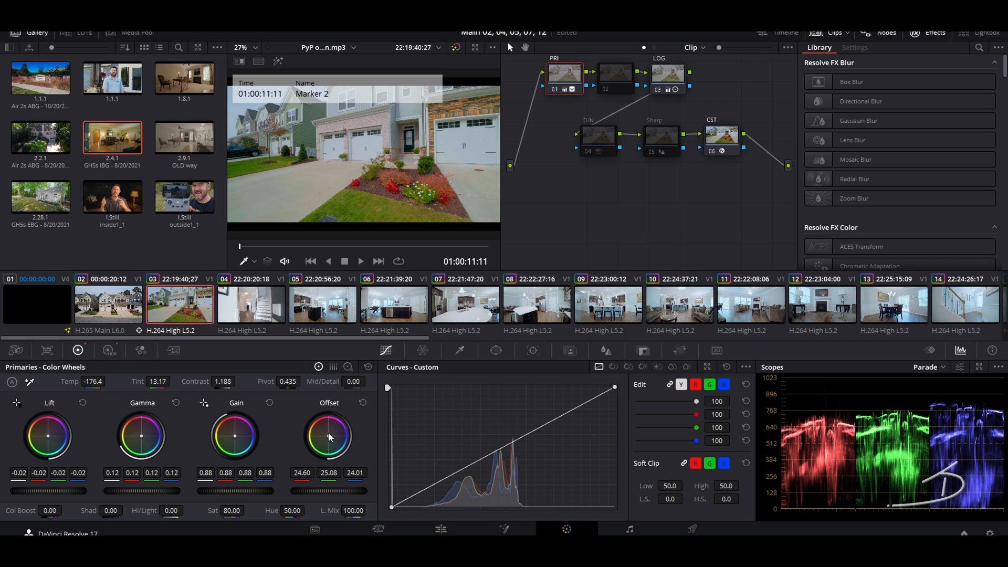
{"action": "left_click", "coordinate": [679, 65]}
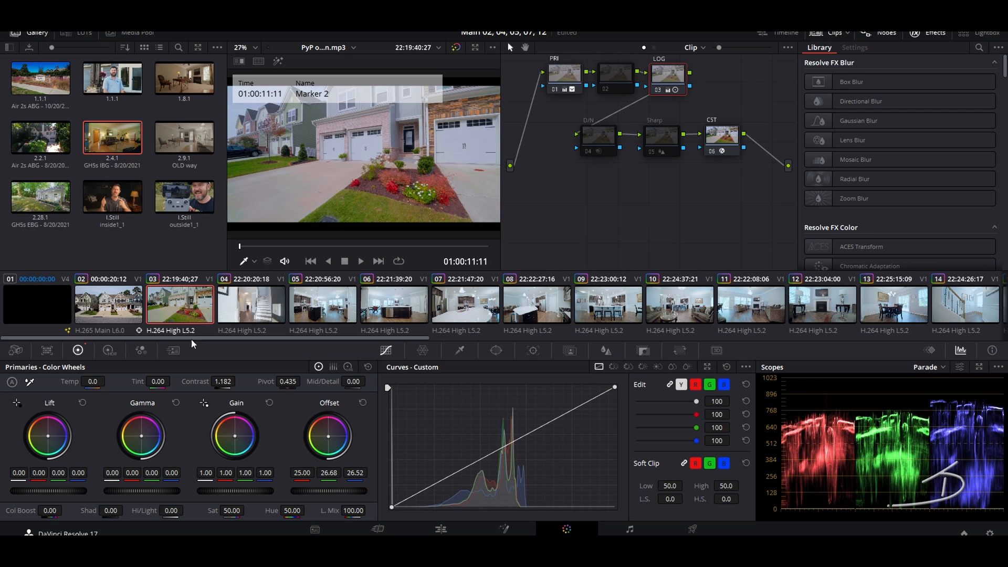
{"action": "left_click", "coordinate": [29, 383]}
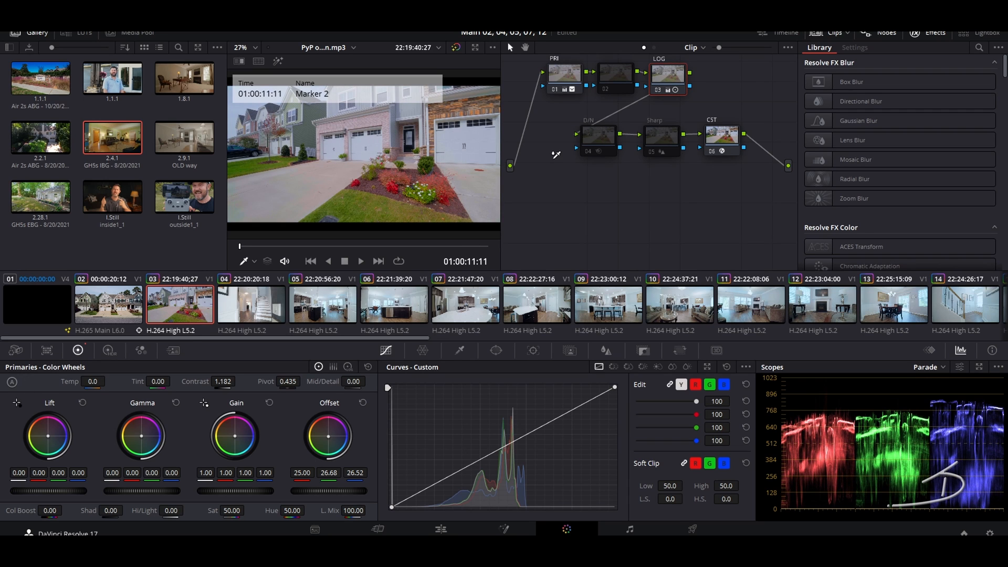
{"action": "left_click", "coordinate": [470, 137]}
{"action": "key", "text": "ctrl+z"}
{"action": "left_click_drag", "start_coordinate": [328, 436], "coordinate": [326, 436]}
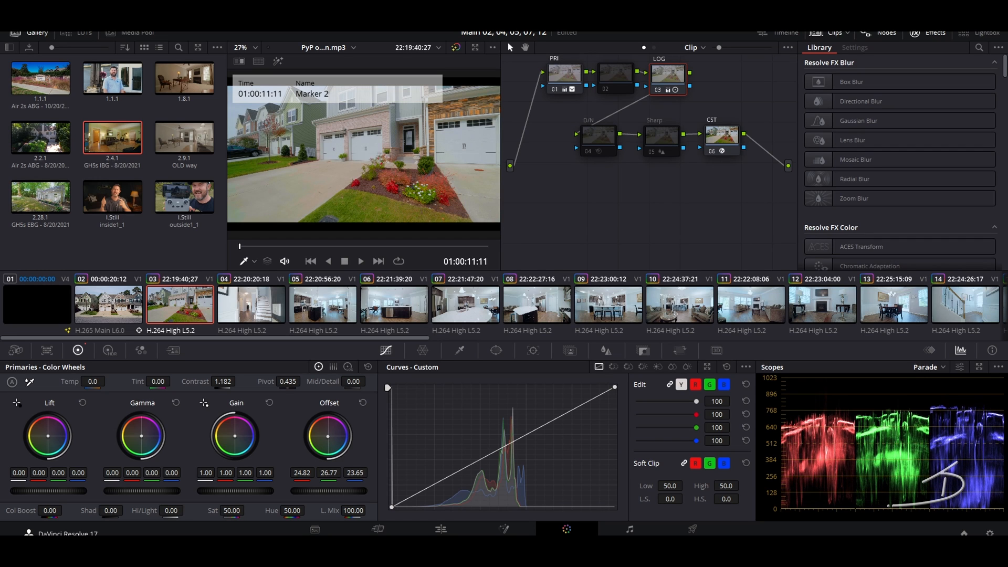
Step: Nudge clip 02's offset slightly toward blue, then play back and compare clips 02, 03 and 04
{"action": "left_click", "coordinate": [111, 308]}
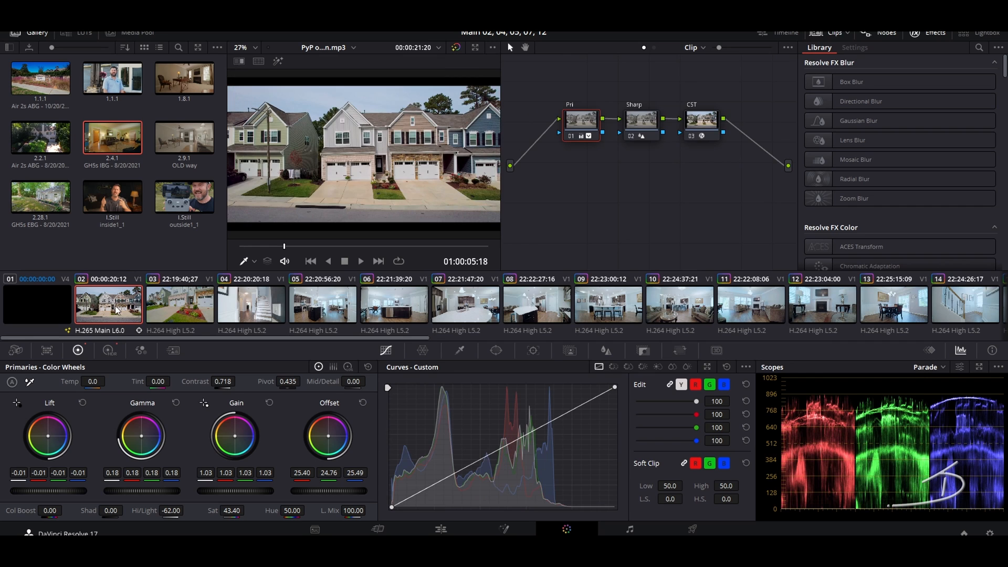
{"action": "left_click_drag", "start_coordinate": [329, 436], "coordinate": [330, 437]}
{"action": "key", "text": "space"}
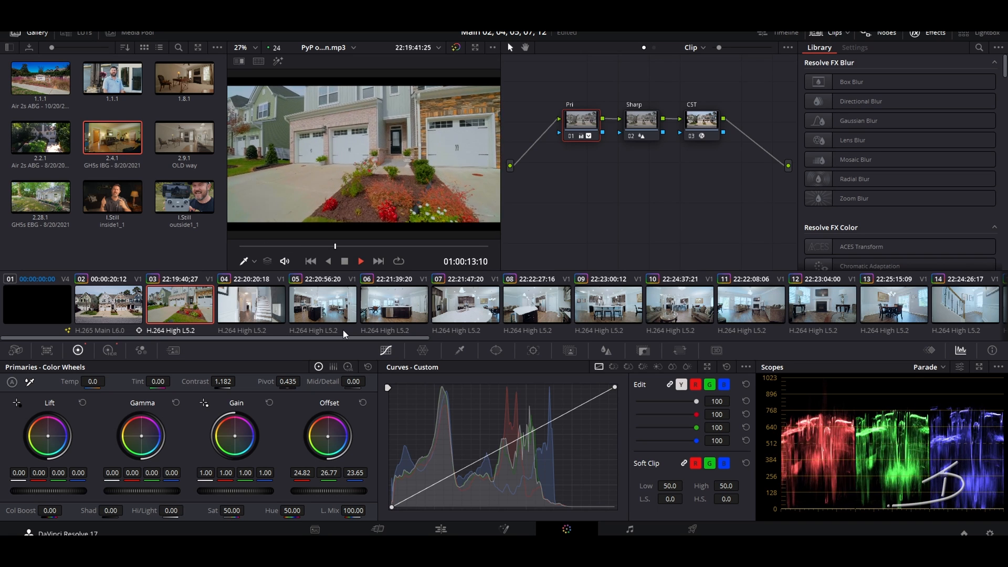
{"action": "key", "text": "space"}
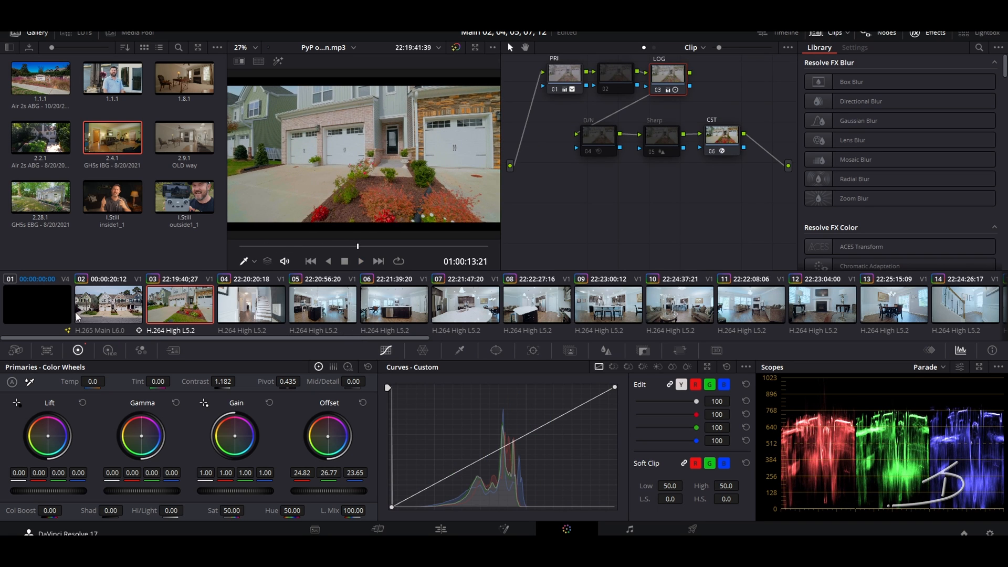
{"action": "left_click", "coordinate": [105, 310]}
{"action": "left_click", "coordinate": [193, 300]}
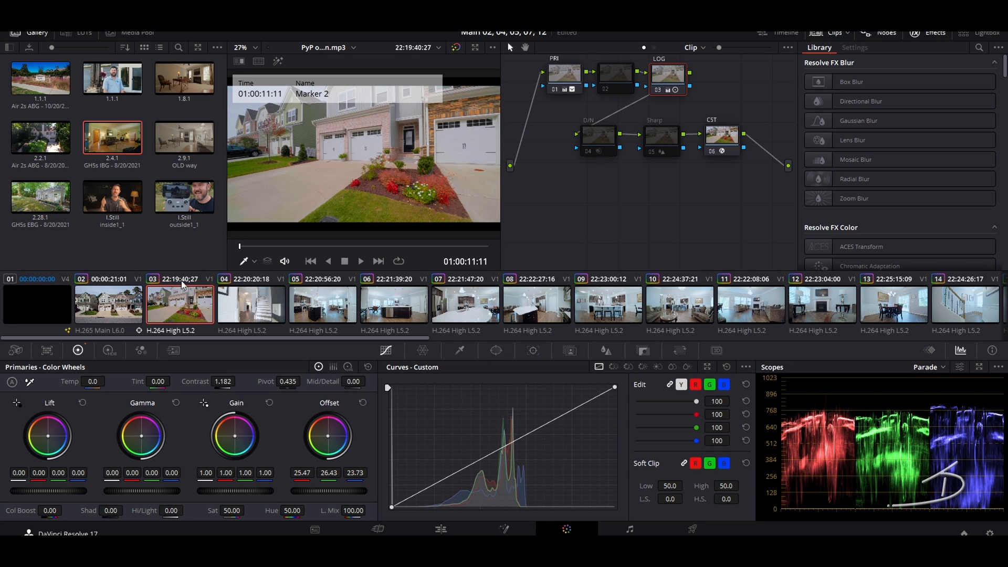
{"action": "left_click", "coordinate": [260, 318]}
{"action": "left_click", "coordinate": [192, 310]}
Step: Put the Tracker palette in Stabilizer mode and review clips 04 and 02 before returning to clip 03
{"action": "left_click", "coordinate": [534, 351]}
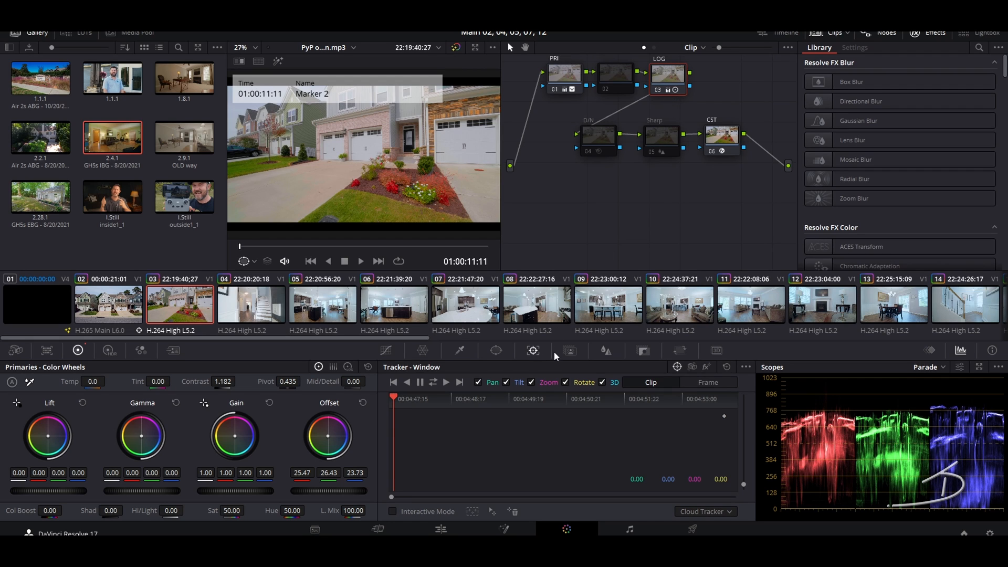
{"action": "left_click", "coordinate": [742, 367]}
{"action": "left_click", "coordinate": [742, 367]}
{"action": "left_click", "coordinate": [692, 368]}
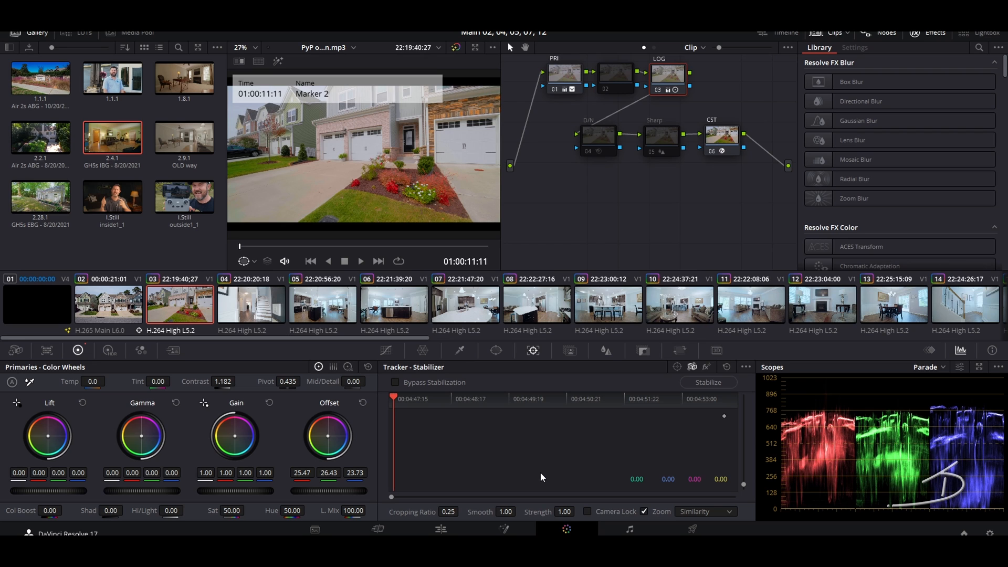
{"action": "left_click", "coordinate": [263, 310]}
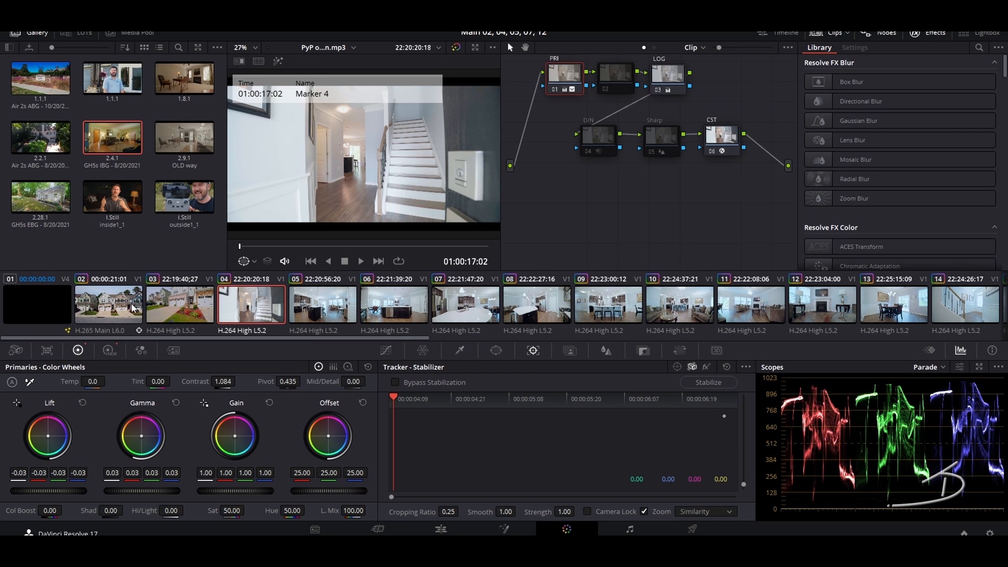
{"action": "left_click", "coordinate": [126, 309]}
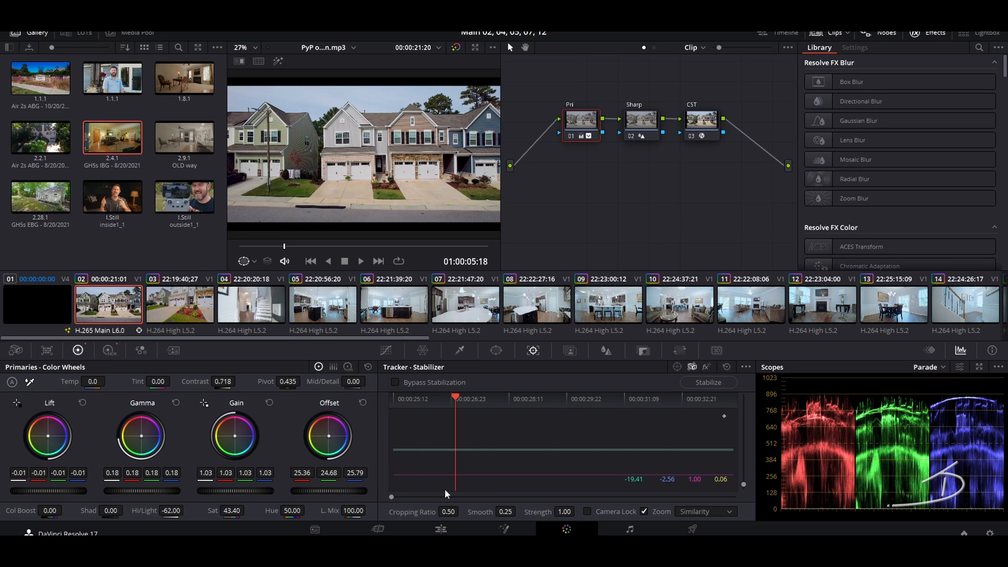
{"action": "left_click", "coordinate": [179, 306]}
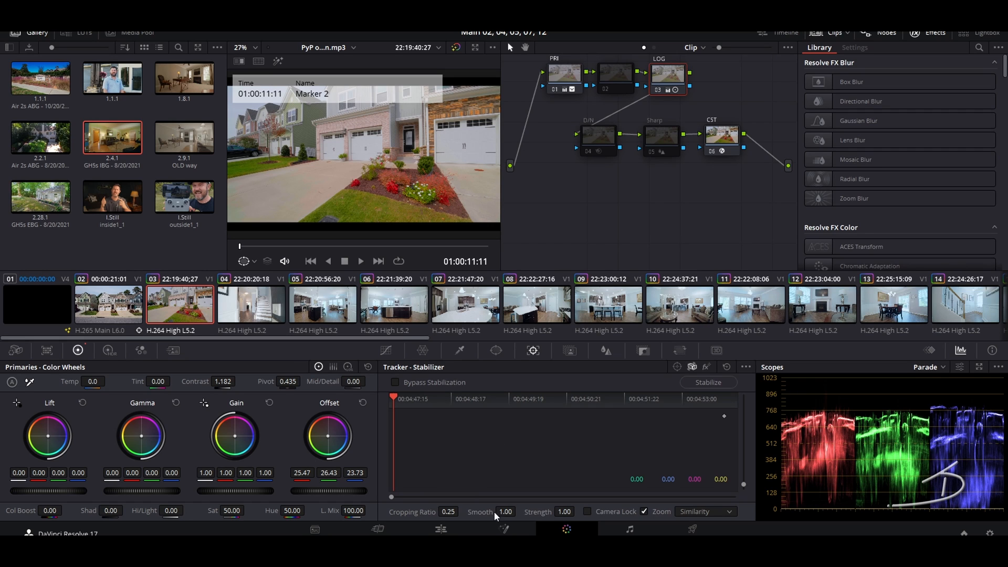
Step: Stabilize clips 03 through 08 one after another
{"action": "left_click", "coordinate": [705, 386]}
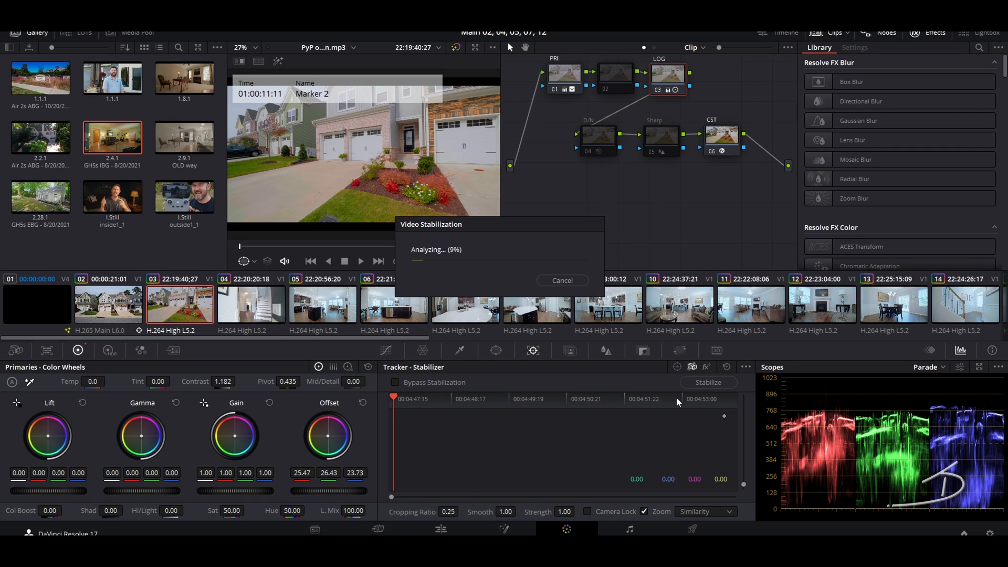
{"action": "left_click", "coordinate": [248, 301]}
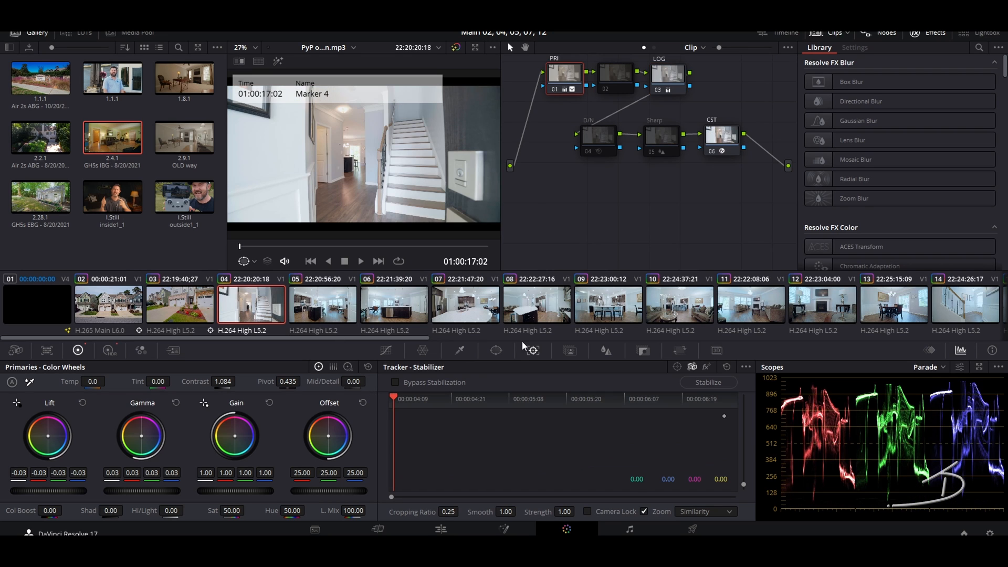
{"action": "left_click", "coordinate": [731, 383]}
{"action": "left_click", "coordinate": [315, 309]}
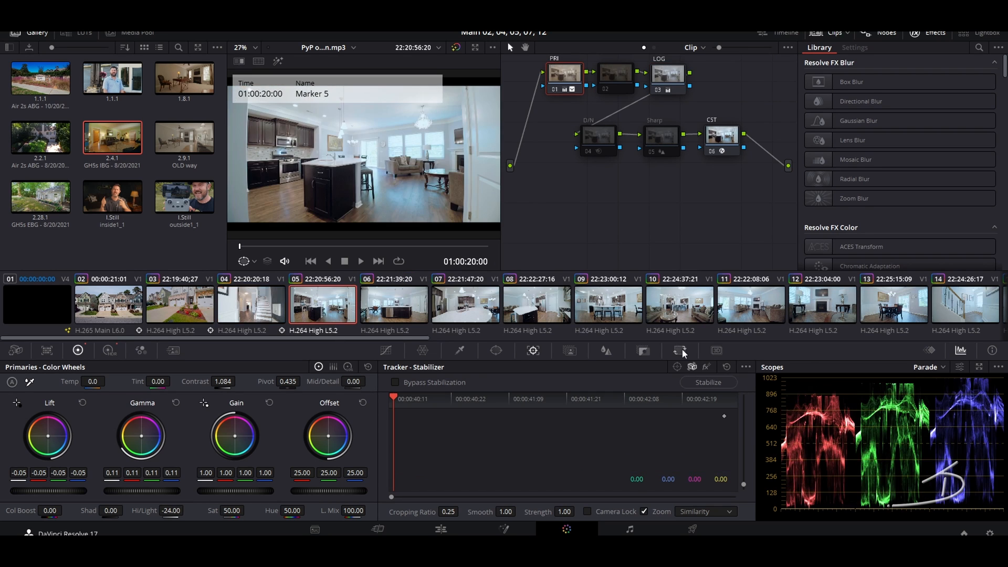
{"action": "left_click", "coordinate": [709, 382]}
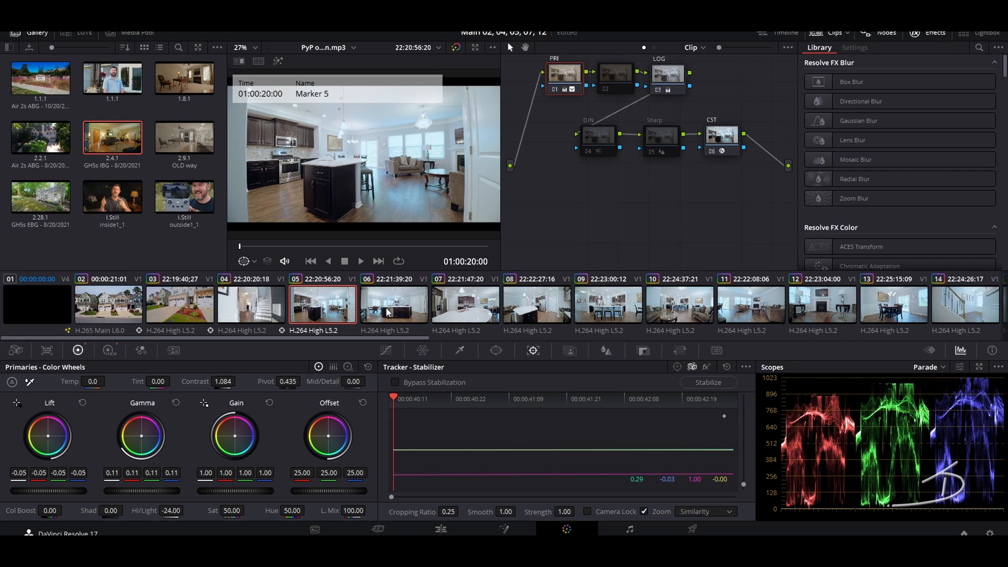
{"action": "left_click", "coordinate": [389, 310]}
{"action": "left_click", "coordinate": [708, 382]}
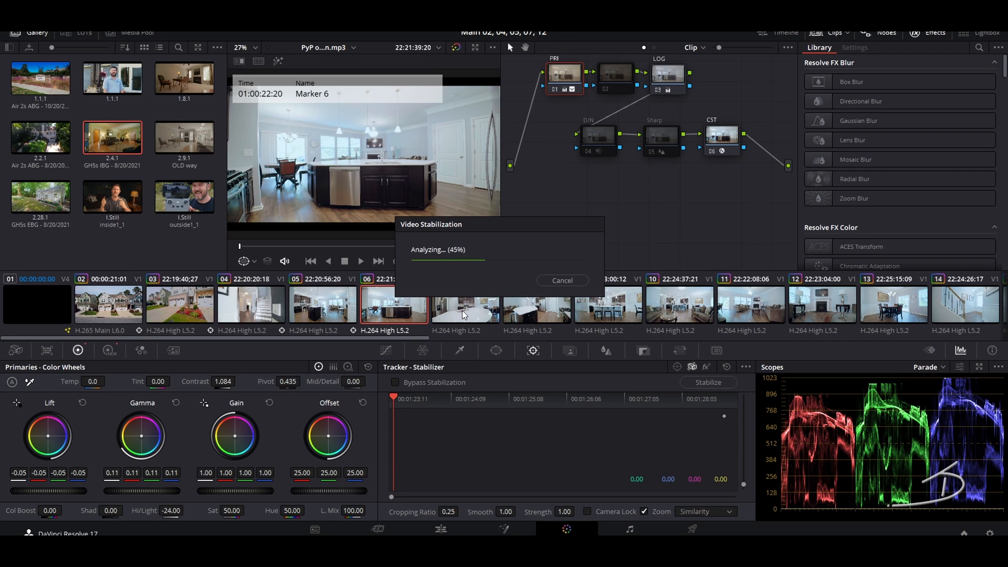
{"action": "left_click", "coordinate": [463, 315]}
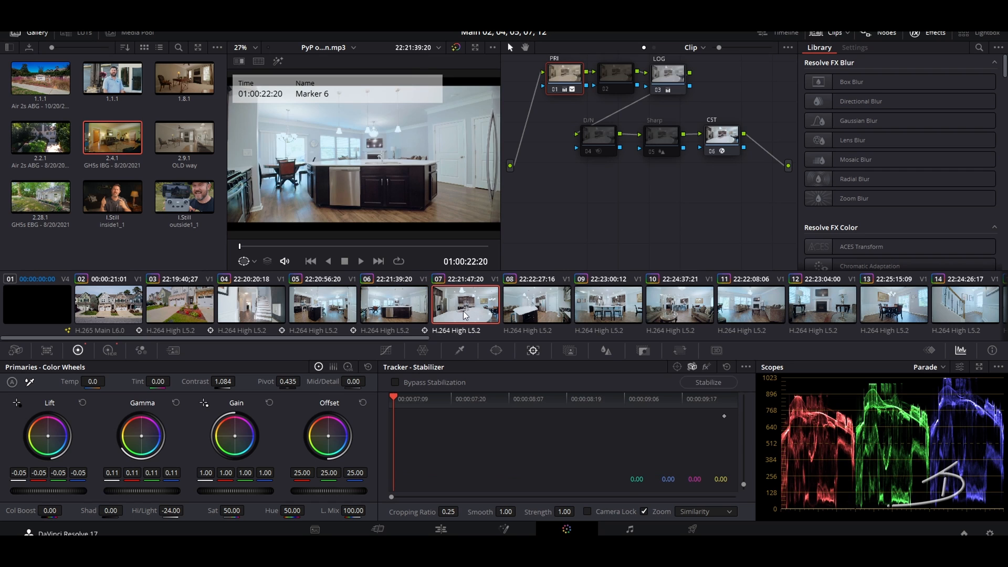
{"action": "left_click", "coordinate": [713, 384]}
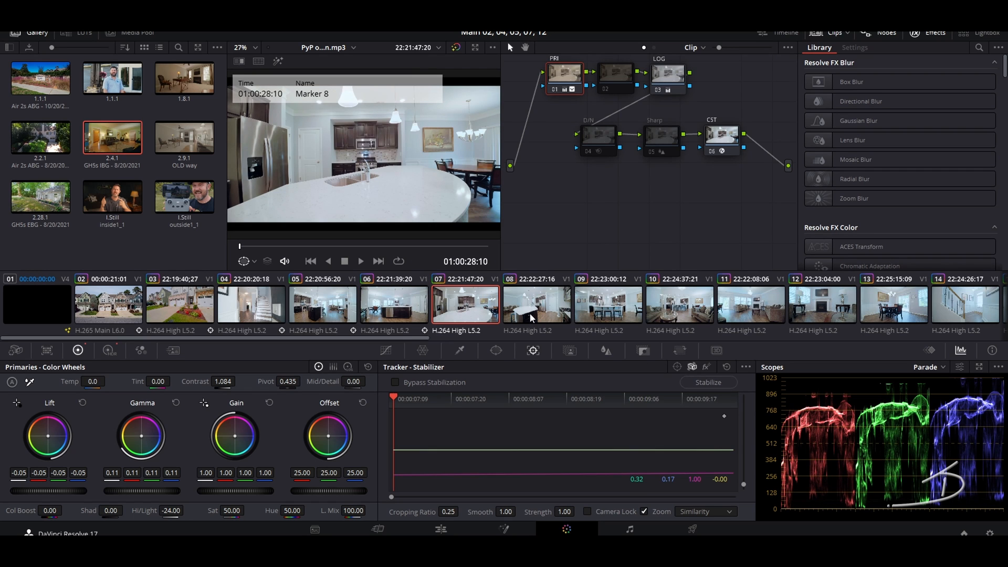
{"action": "left_click", "coordinate": [530, 313]}
{"action": "left_click", "coordinate": [706, 382]}
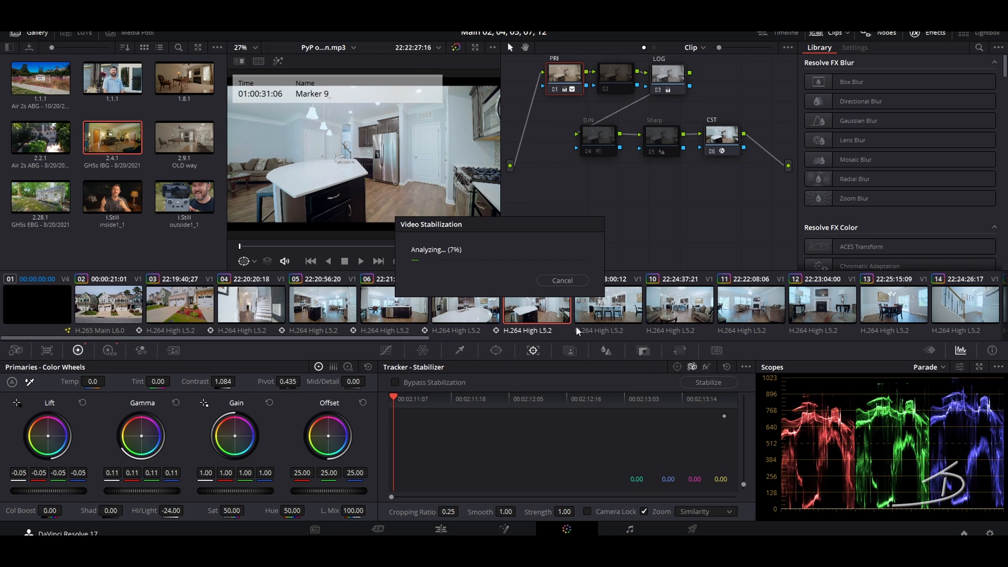
Step: Stabilize clips 09 through 14, including the fireplace, dining-room and staircase shots
{"action": "left_click", "coordinate": [610, 315]}
{"action": "left_click", "coordinate": [728, 384]}
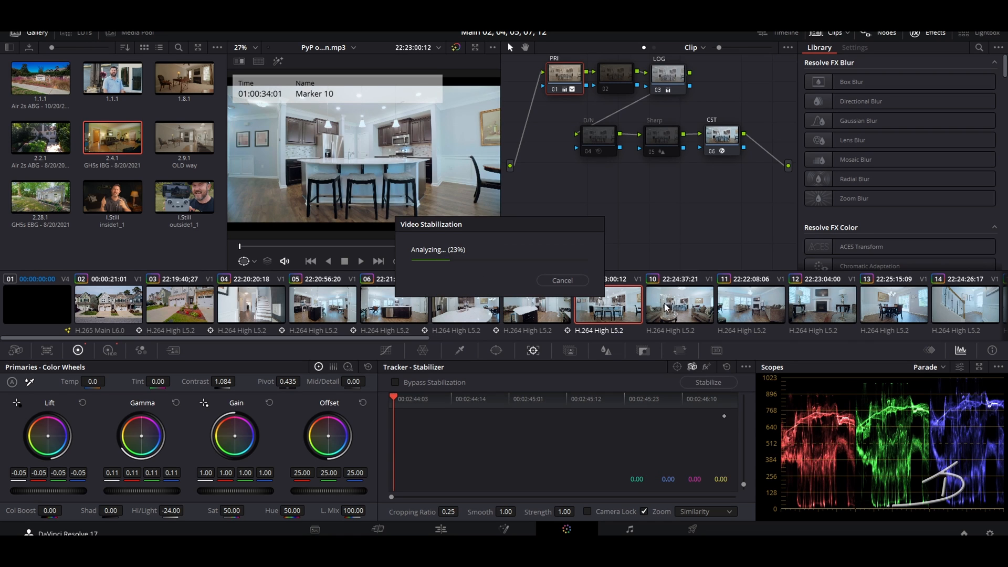
{"action": "left_click", "coordinate": [672, 306]}
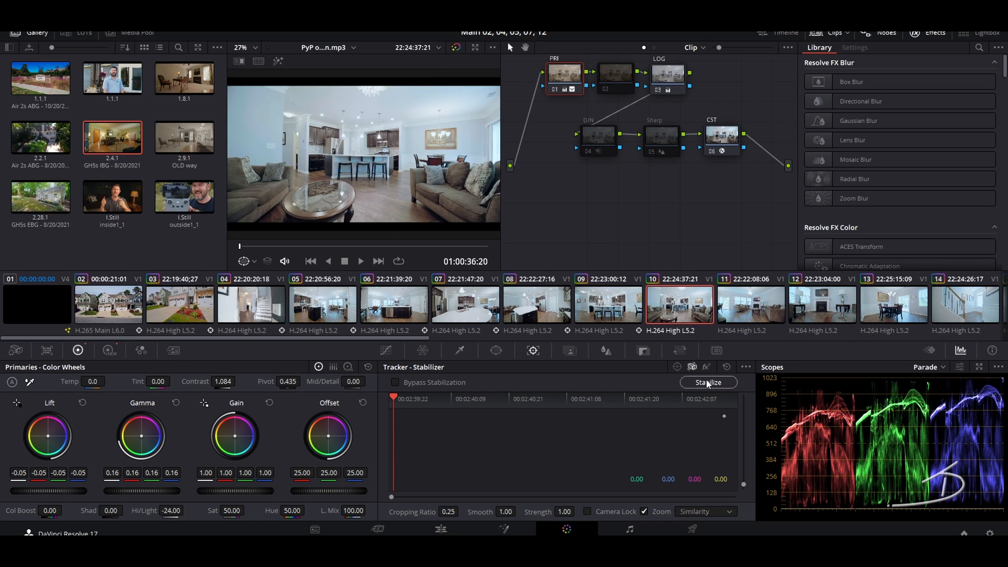
{"action": "left_click", "coordinate": [709, 382]}
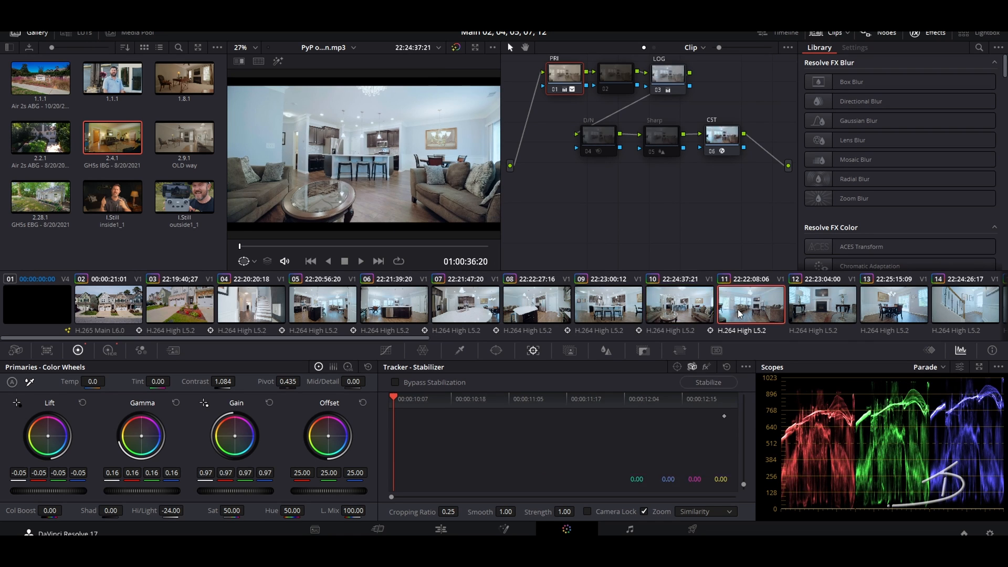
{"action": "left_click", "coordinate": [738, 310]}
{"action": "left_click", "coordinate": [708, 382]}
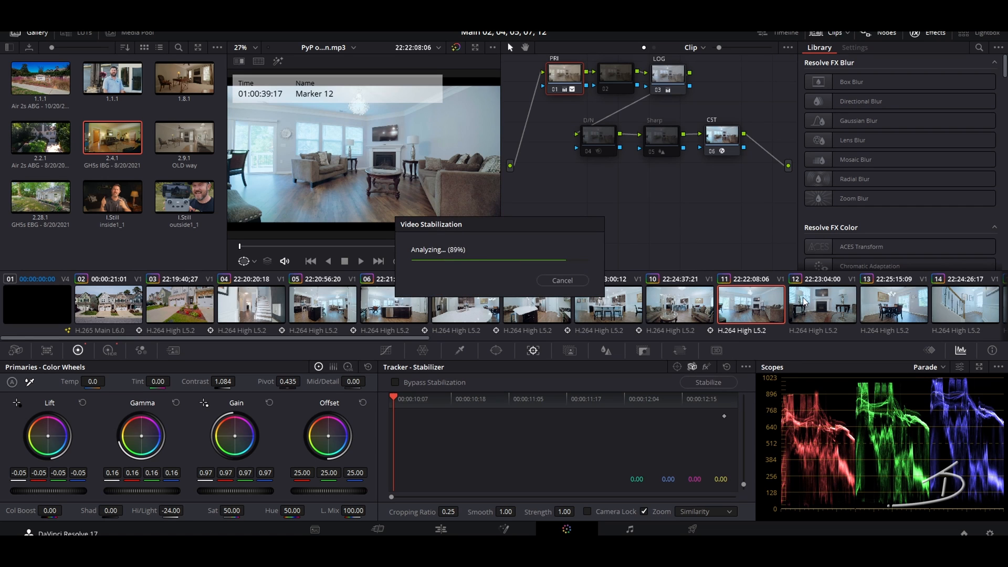
{"action": "left_click", "coordinate": [820, 307]}
{"action": "left_click", "coordinate": [710, 382]}
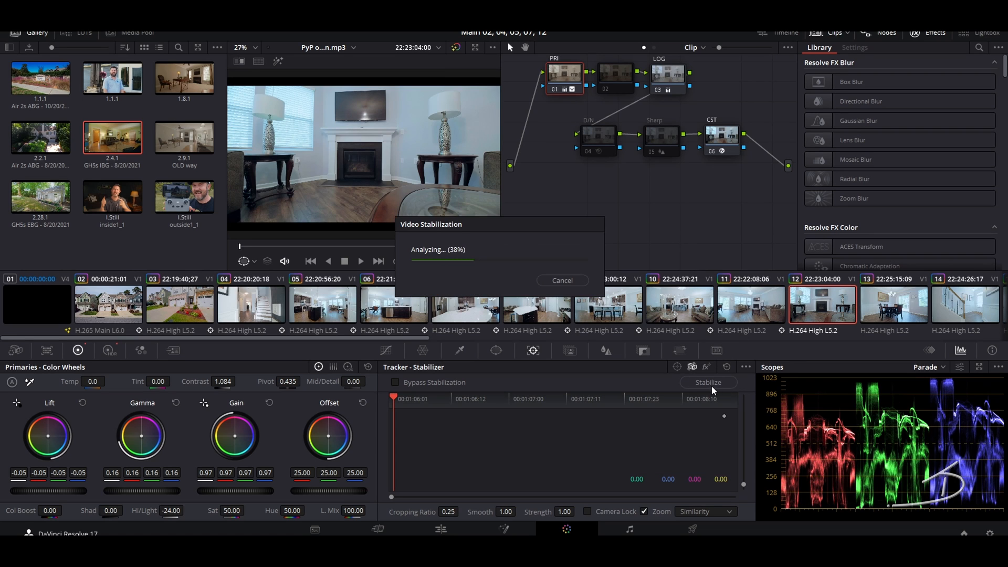
{"action": "left_click", "coordinate": [892, 307]}
{"action": "left_click", "coordinate": [708, 382]}
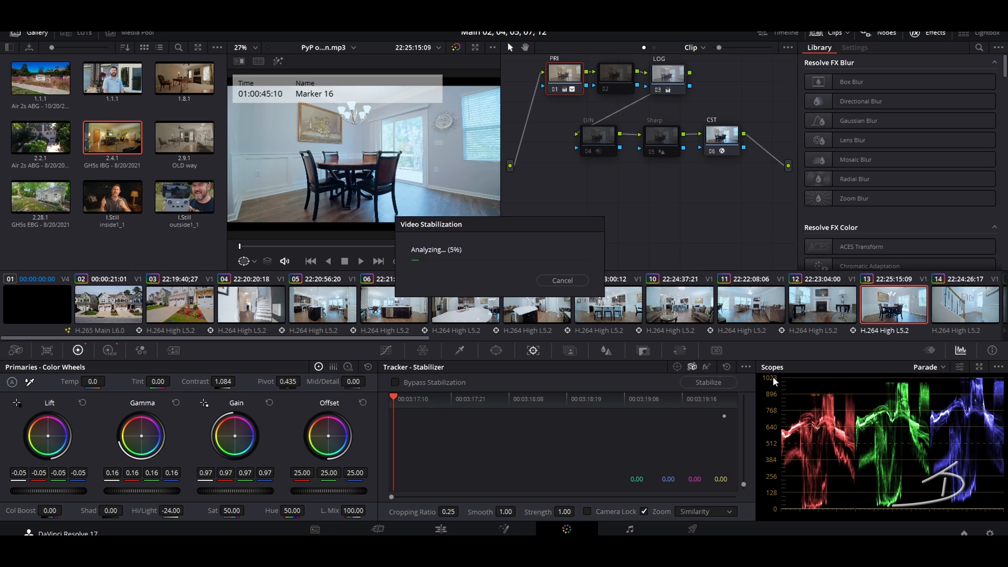
{"action": "left_click", "coordinate": [956, 307]}
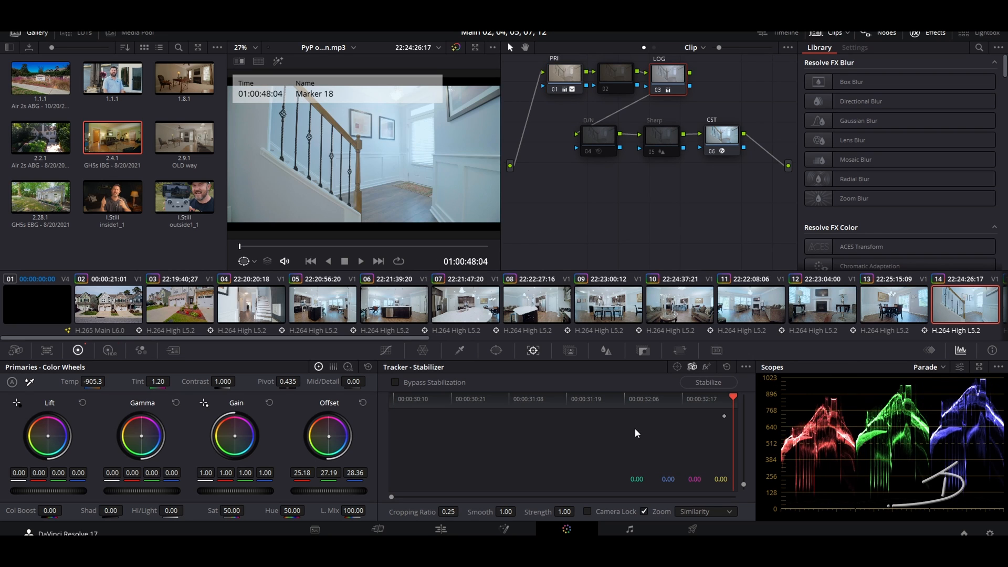
{"action": "left_click", "coordinate": [695, 383]}
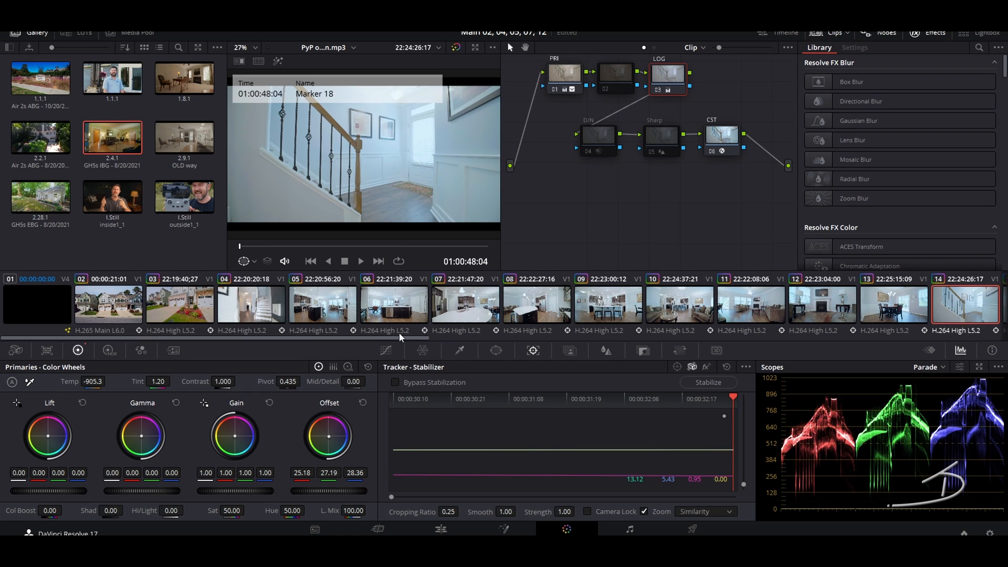
Step: Stabilize clips 15 through 20, from the bedroom shot to the blue-bed bedroom
{"action": "left_click_drag", "start_coordinate": [380, 338], "coordinate": [566, 338]}
{"action": "left_click", "coordinate": [487, 314]}
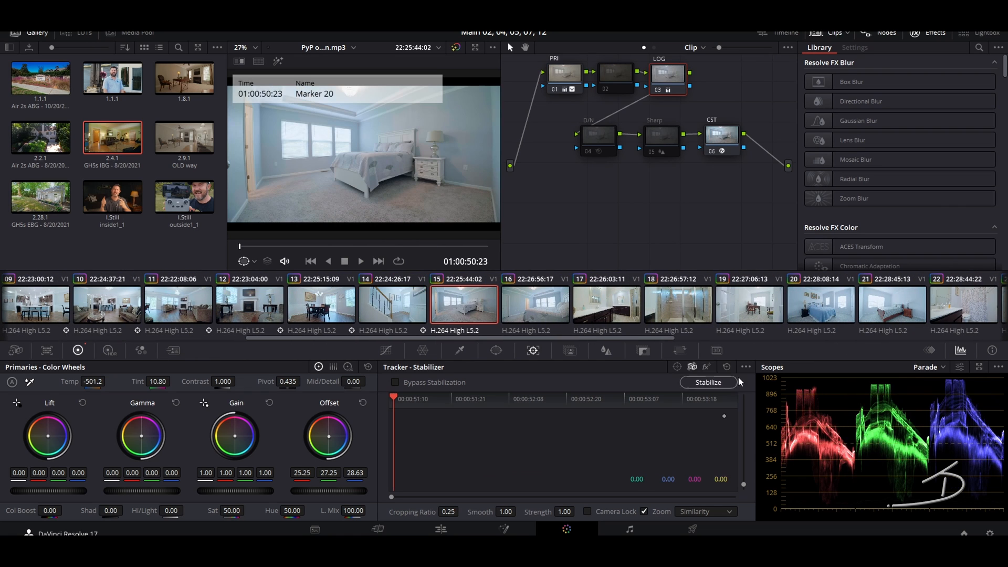
{"action": "left_click", "coordinate": [709, 383]}
{"action": "left_click", "coordinate": [541, 314]}
{"action": "left_click", "coordinate": [697, 383]}
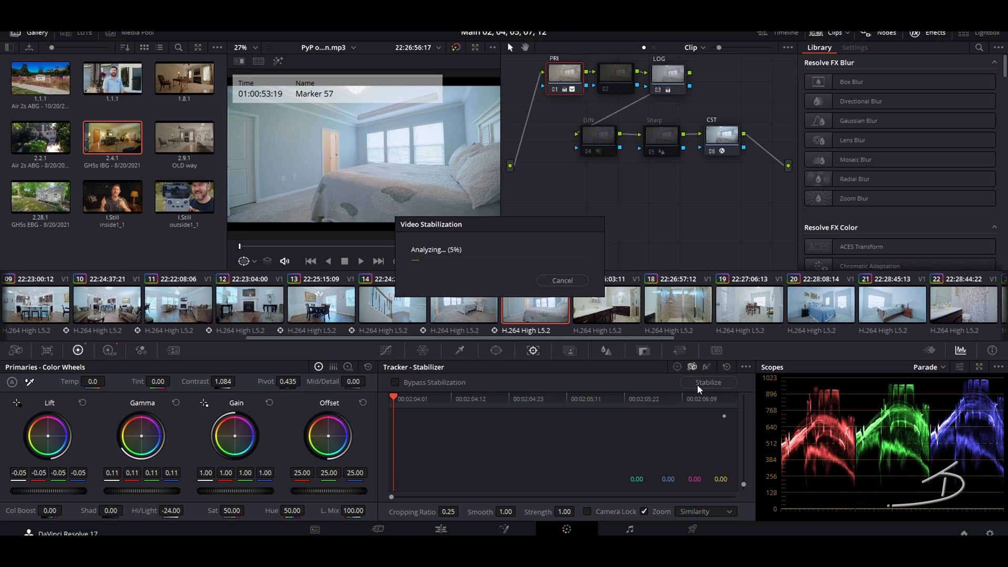
{"action": "left_click", "coordinate": [618, 314]}
{"action": "left_click", "coordinate": [727, 383]}
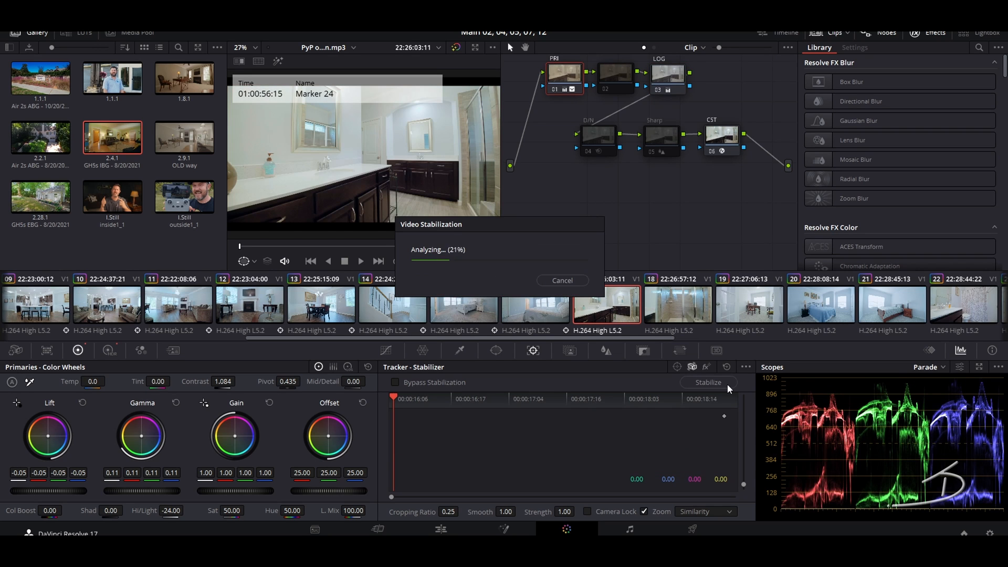
{"action": "left_click", "coordinate": [691, 313]}
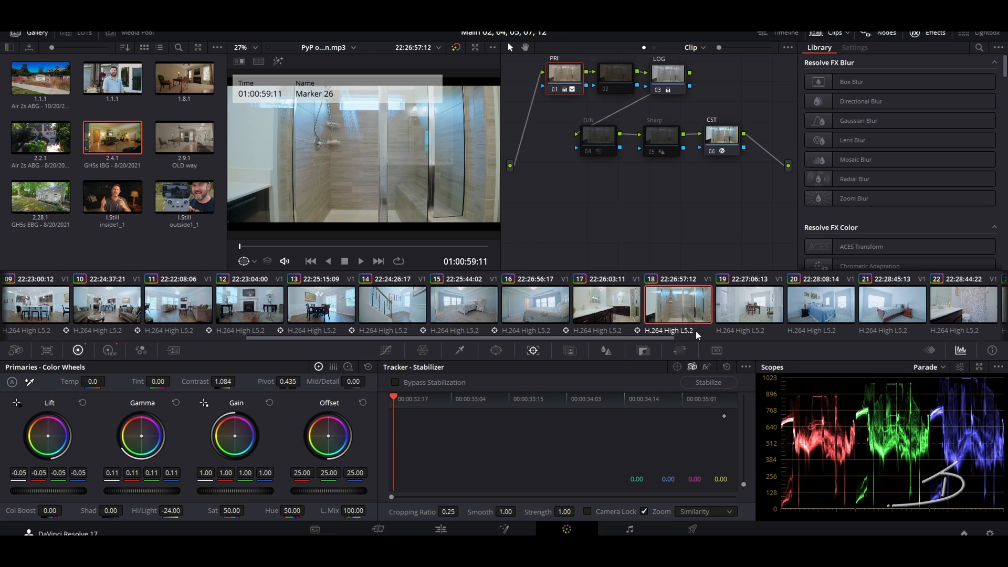
{"action": "left_click", "coordinate": [708, 383]}
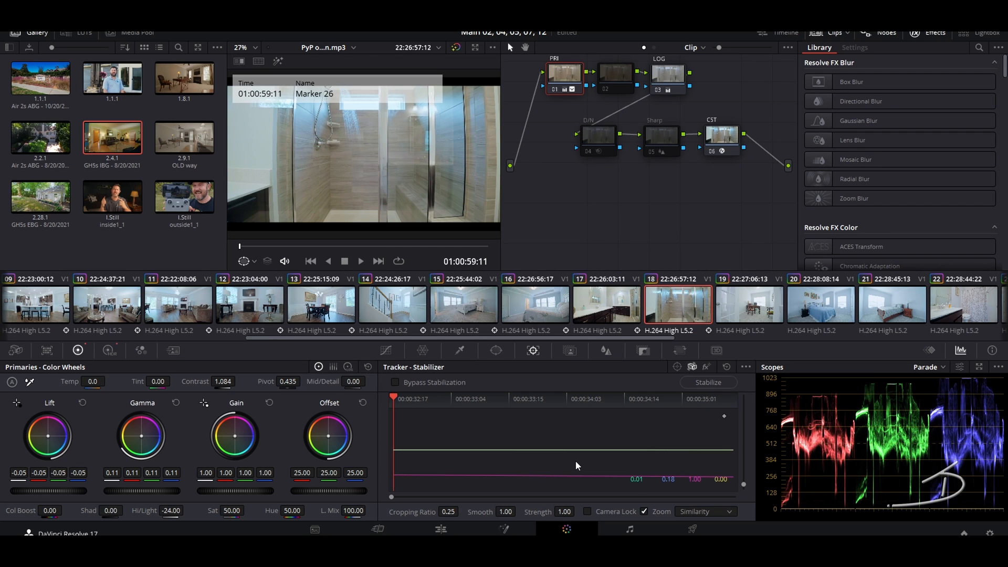
{"action": "left_click", "coordinate": [748, 297]}
{"action": "left_click", "coordinate": [718, 381]}
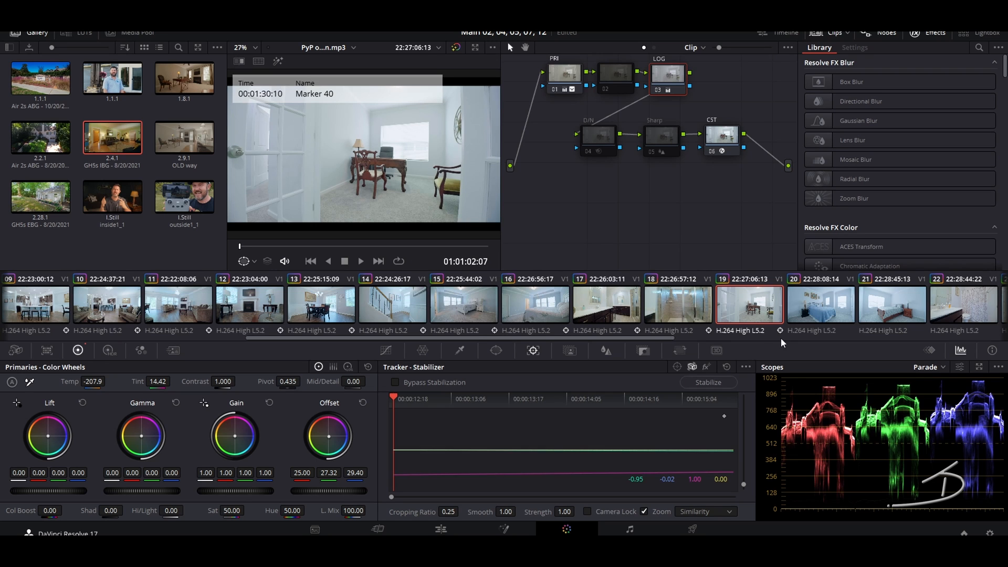
{"action": "left_click", "coordinate": [813, 313]}
{"action": "left_click", "coordinate": [714, 383]}
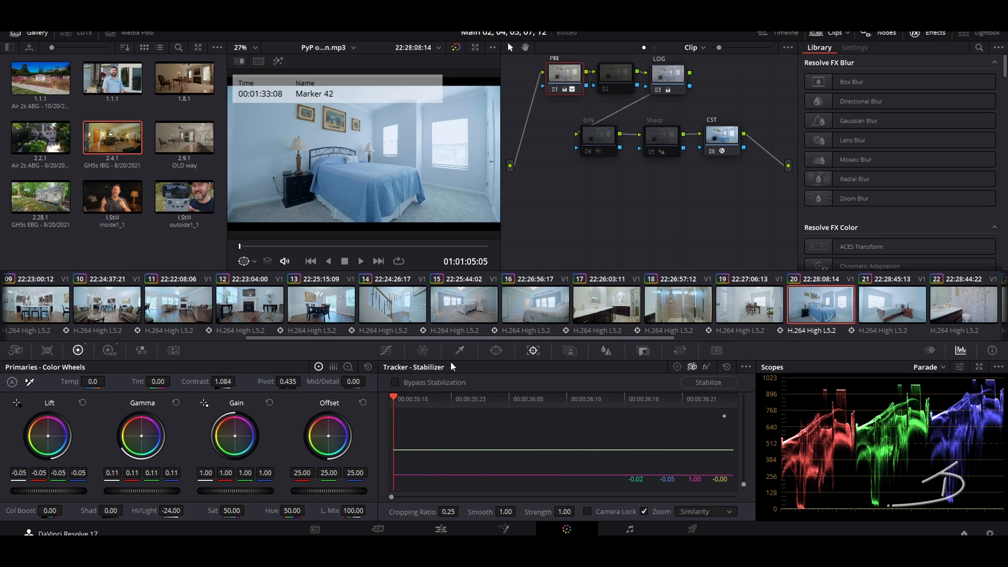
Step: Warm clip 20's offset slightly on its node 03
{"action": "left_click", "coordinate": [387, 351]}
{"action": "left_click", "coordinate": [670, 79]}
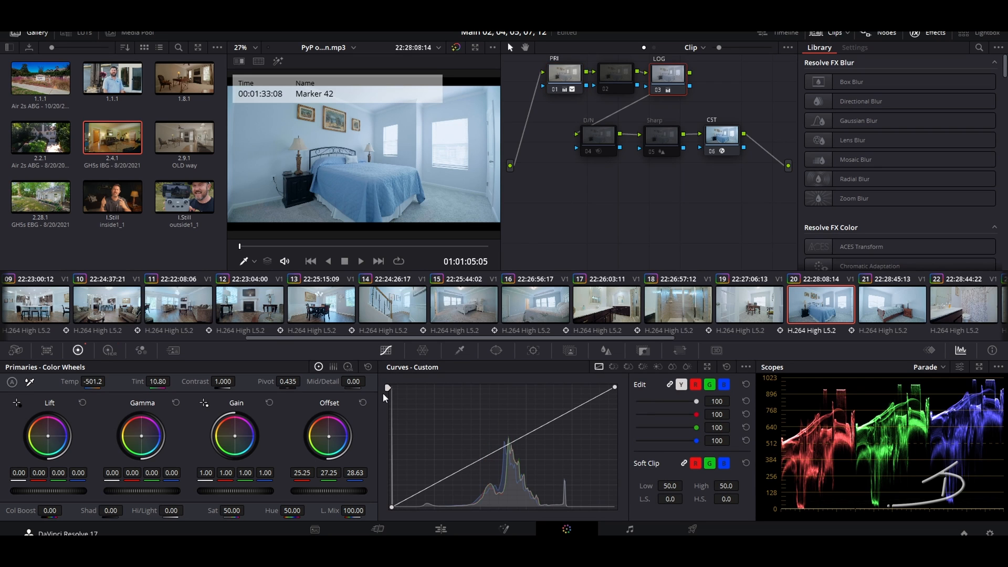
{"action": "left_click_drag", "start_coordinate": [329, 434], "coordinate": [323, 431]}
Step: Re-run stabilization on clip 21 and stabilize bathroom clip 22
{"action": "key", "text": "Down"}
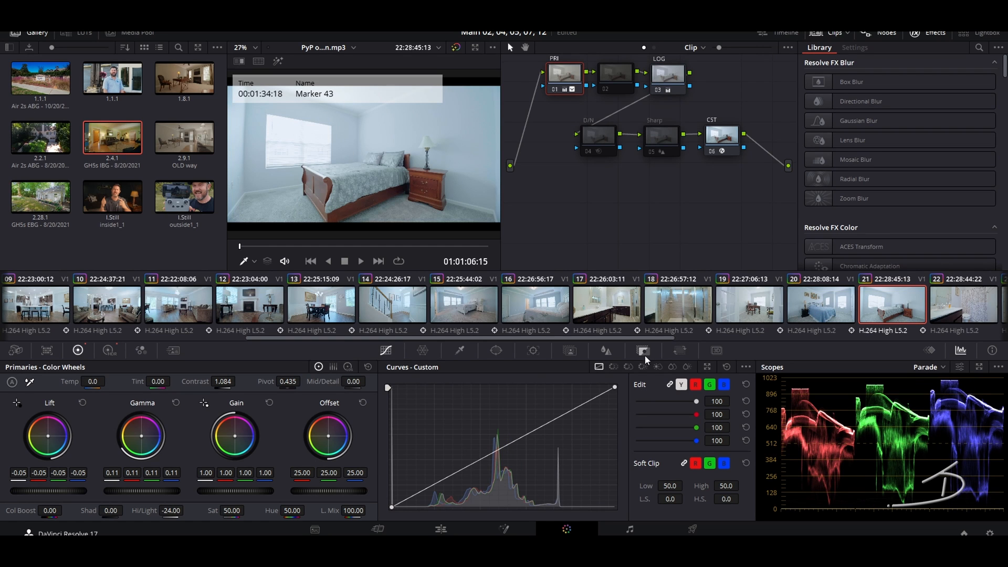
{"action": "left_click", "coordinate": [534, 351]}
{"action": "left_click", "coordinate": [712, 385]}
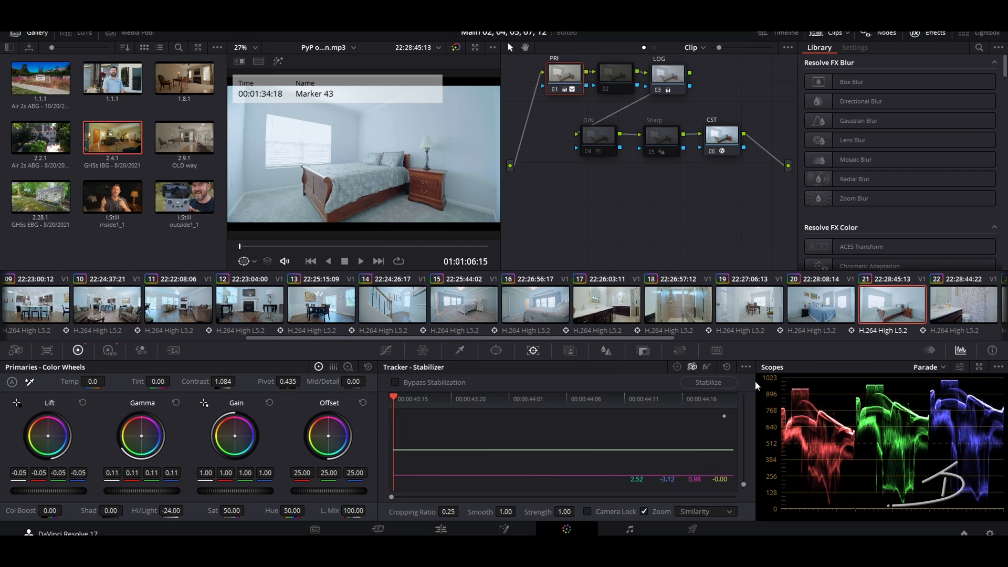
{"action": "left_click", "coordinate": [821, 306]}
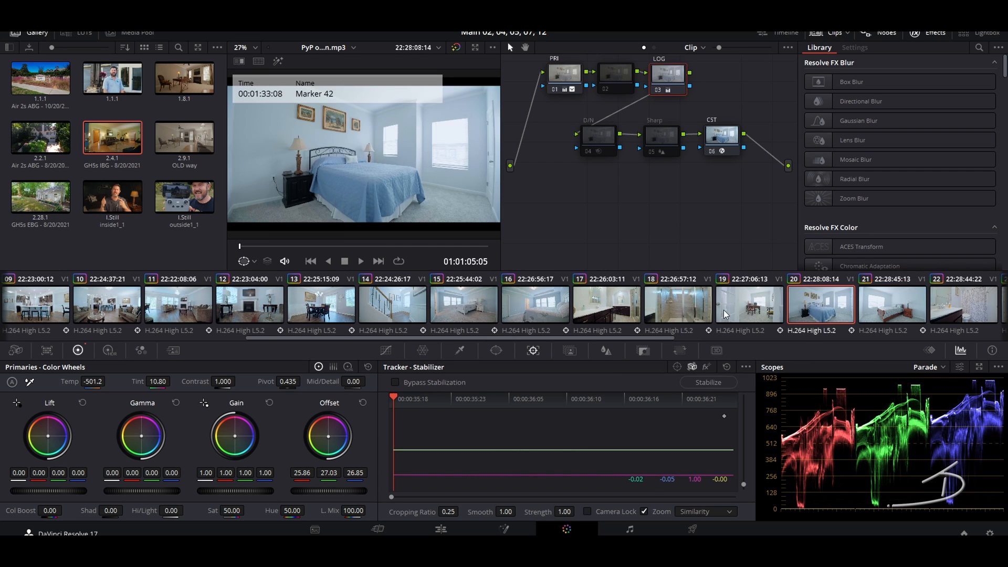
{"action": "left_click", "coordinate": [960, 299]}
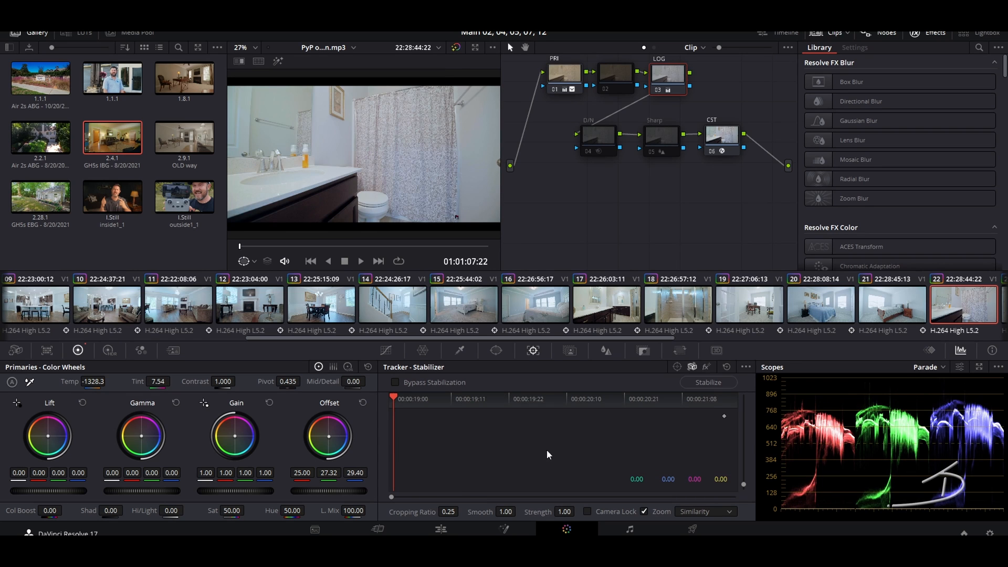
{"action": "left_click", "coordinate": [867, 327]}
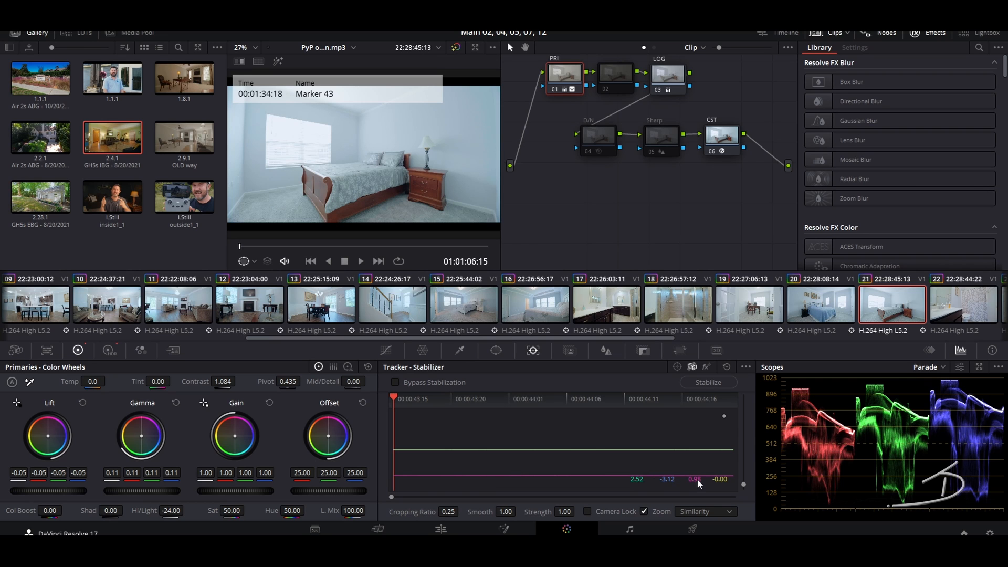
{"action": "left_click", "coordinate": [960, 304]}
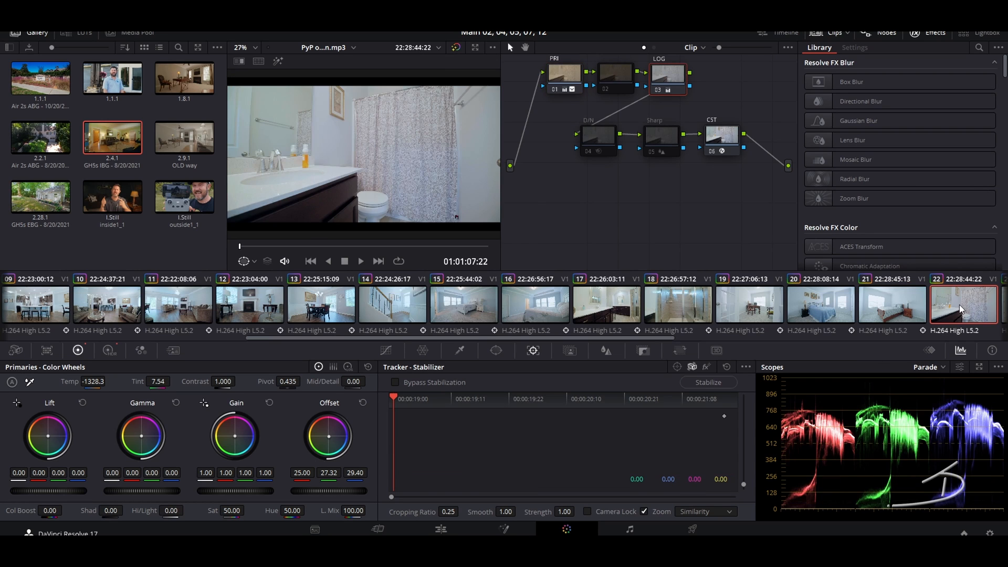
{"action": "left_click", "coordinate": [730, 382]}
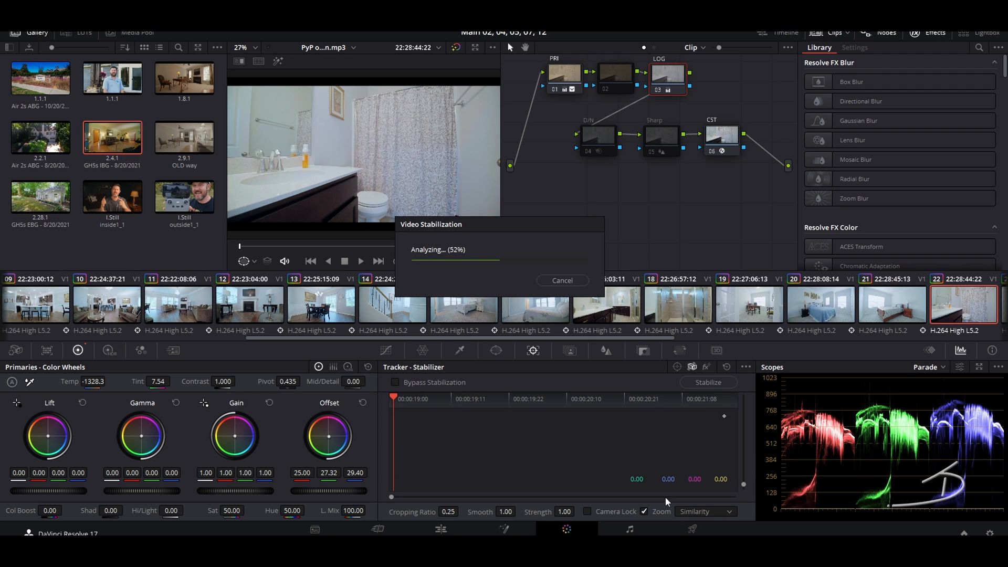
Step: Stabilize clips 23, 24 and 25, then switch to the Edit page
{"action": "left_click_drag", "start_coordinate": [658, 339], "coordinate": [883, 338]}
{"action": "left_click", "coordinate": [508, 302]}
{"action": "left_click", "coordinate": [706, 384]}
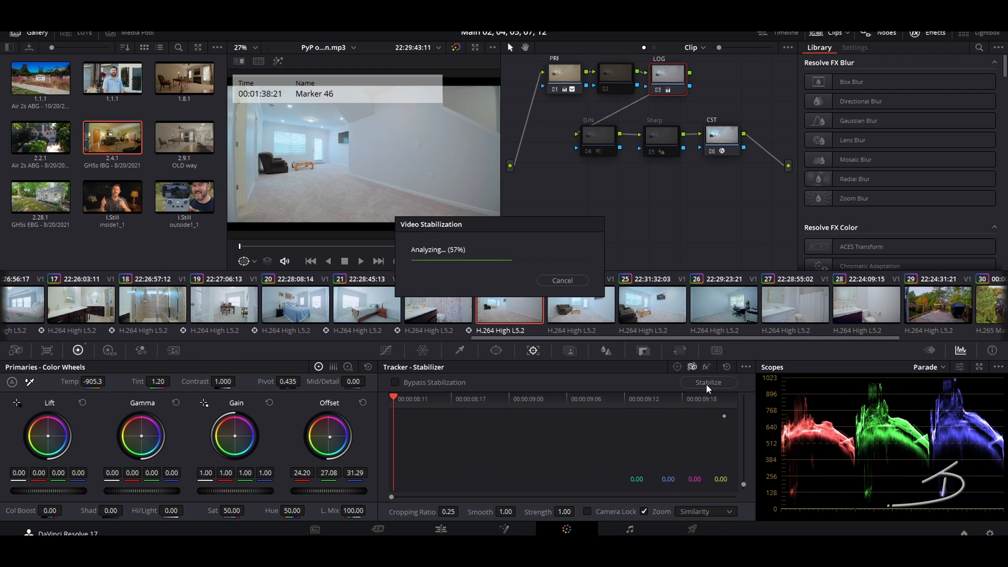
{"action": "left_click", "coordinate": [585, 307]}
{"action": "left_click", "coordinate": [719, 380]}
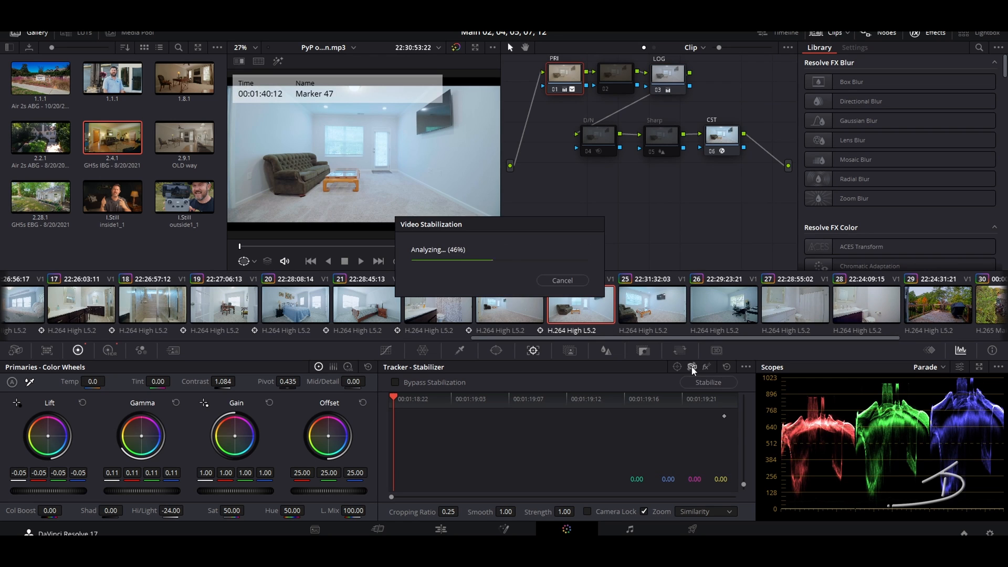
{"action": "left_click", "coordinate": [643, 310]}
{"action": "left_click", "coordinate": [705, 382]}
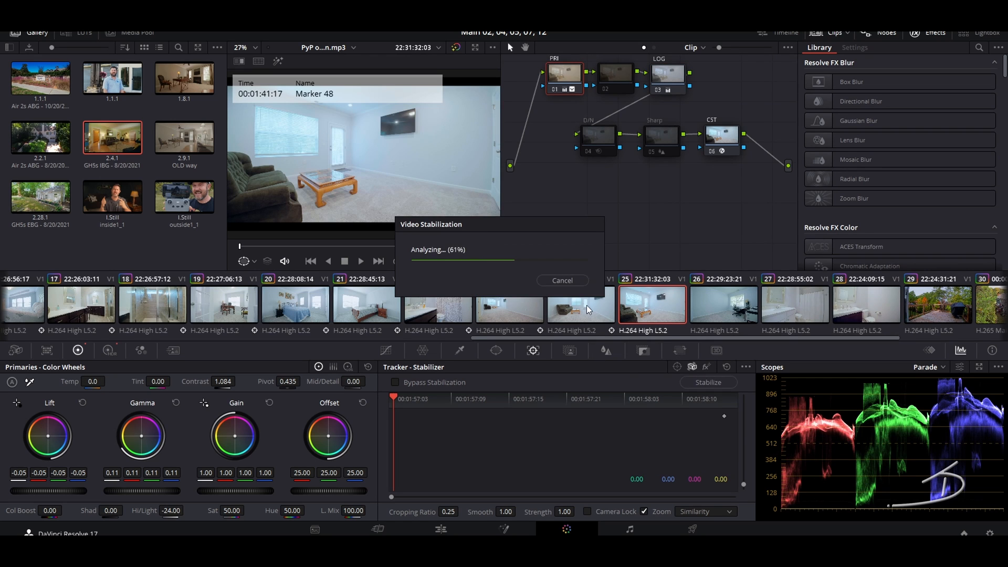
{"action": "left_click", "coordinate": [585, 305]}
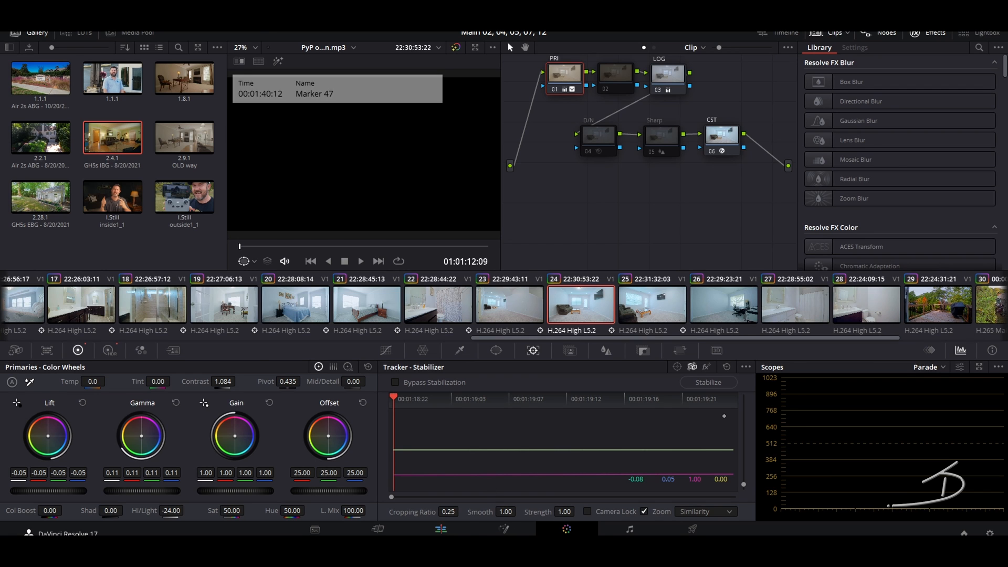
{"action": "key", "text": "shift+4"}
Step: Zoom the Edit timeline in, replay the stabilized P1003877.MOV section twice, then return to Color
{"action": "key", "text": "ctrl+equal"}
{"action": "key", "text": "ctrl+equal"}
{"action": "key", "text": "ctrl+equal"}
{"action": "key", "text": "ctrl+equal"}
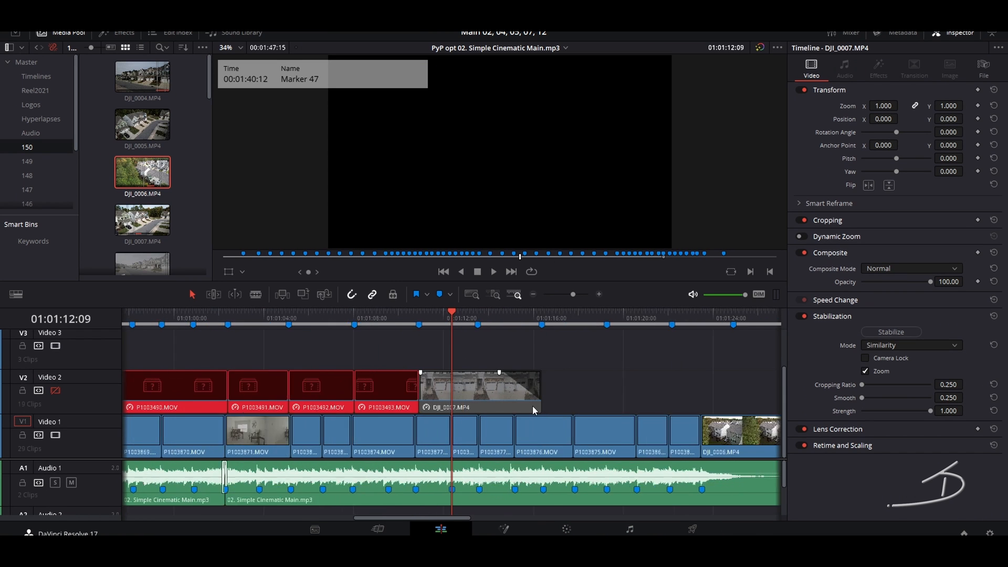
{"action": "left_click", "coordinate": [425, 318]}
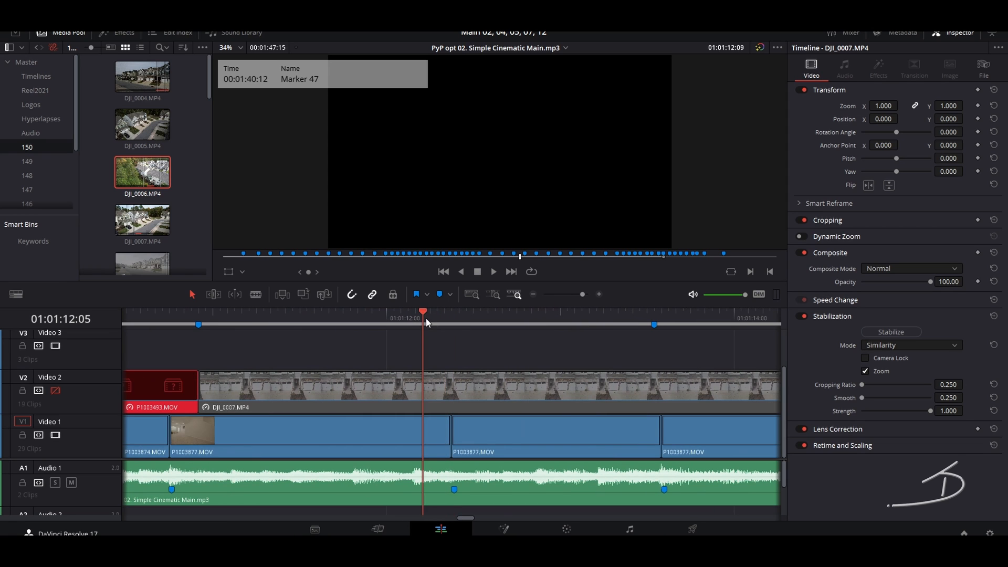
{"action": "key", "text": "space"}
{"action": "key", "text": "space"}
{"action": "left_click", "coordinate": [581, 422]}
{"action": "left_click", "coordinate": [523, 316]}
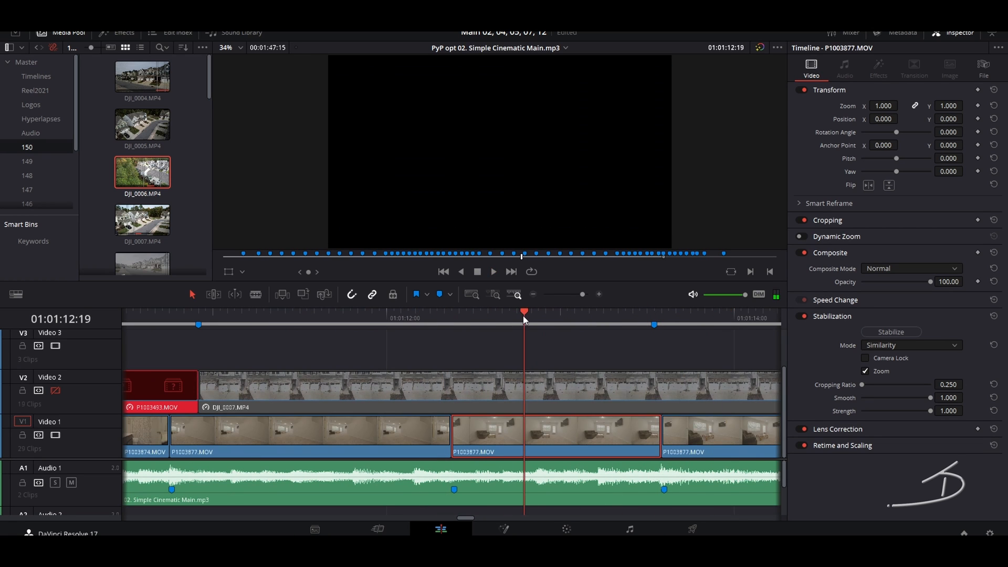
{"action": "left_click", "coordinate": [393, 317]}
{"action": "key", "text": "space"}
{"action": "key", "text": "space"}
{"action": "key", "text": "shift+6"}
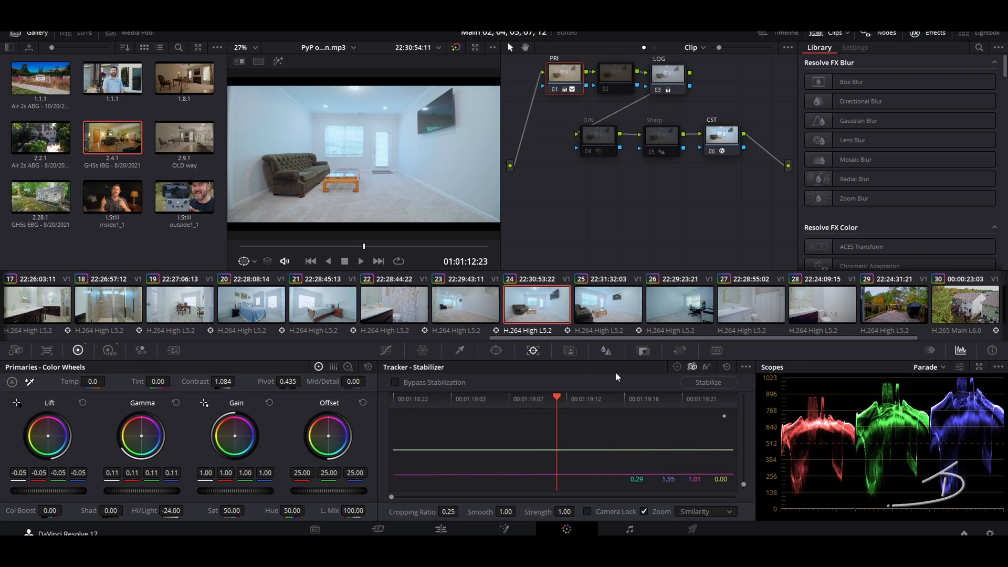
Step: Stabilize office clip 26 and raise its gamma slightly
{"action": "left_click", "coordinate": [606, 307]}
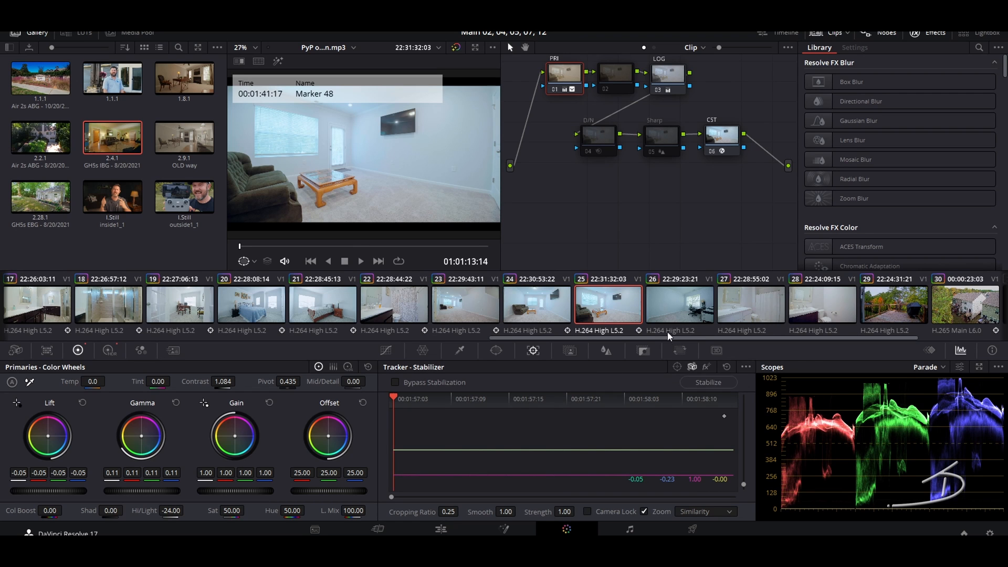
{"action": "left_click", "coordinate": [677, 310]}
{"action": "left_click", "coordinate": [697, 383]}
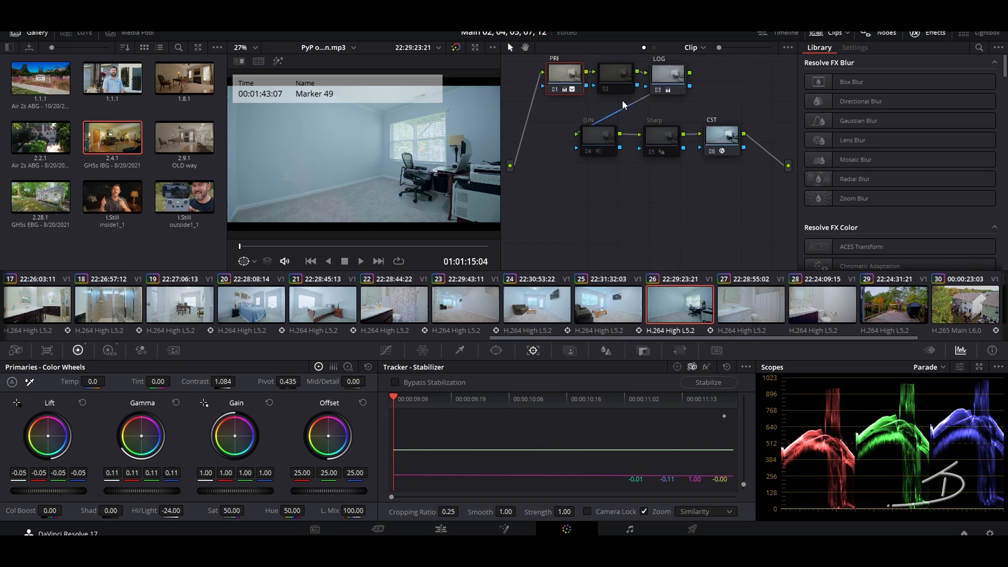
{"action": "left_click_drag", "start_coordinate": [130, 493], "coordinate": [148, 493]}
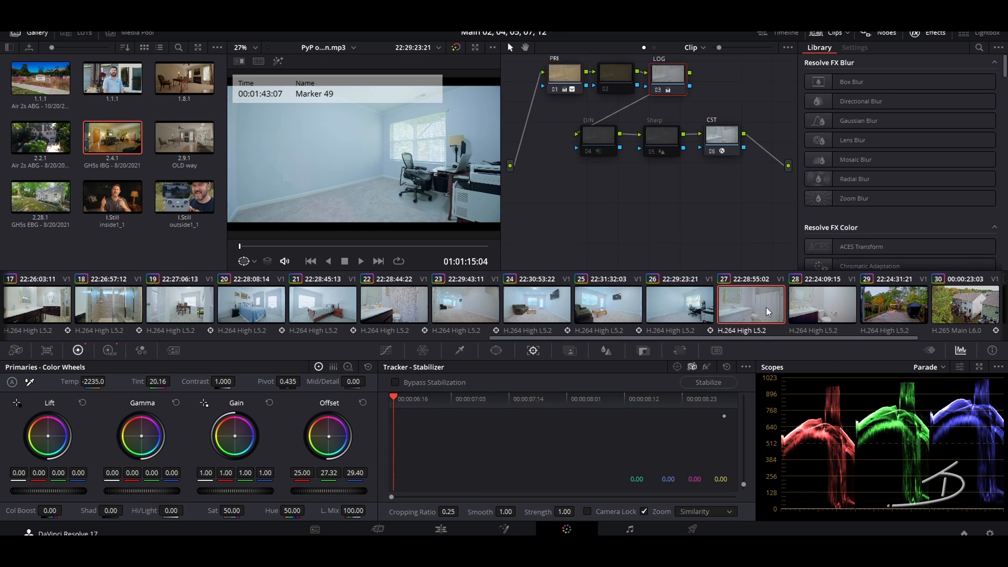
Step: Stabilize clips 27 and 28, deck clip 29 and aerial clip 30
{"action": "left_click", "coordinate": [767, 308]}
{"action": "left_click", "coordinate": [703, 383]}
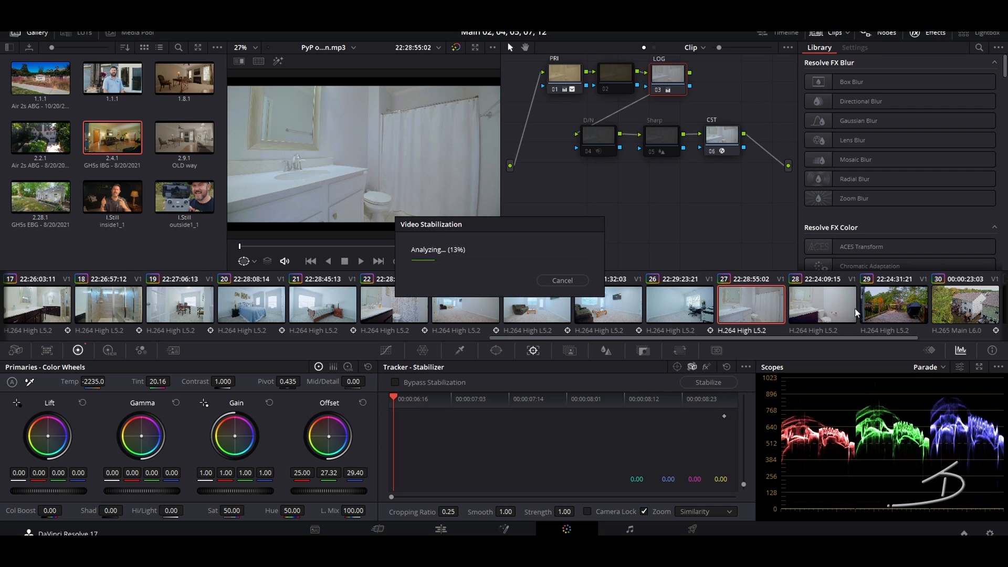
{"action": "left_click", "coordinate": [821, 305]}
{"action": "left_click", "coordinate": [708, 382]}
{"action": "left_click", "coordinate": [890, 301]}
{"action": "left_click", "coordinate": [698, 381]}
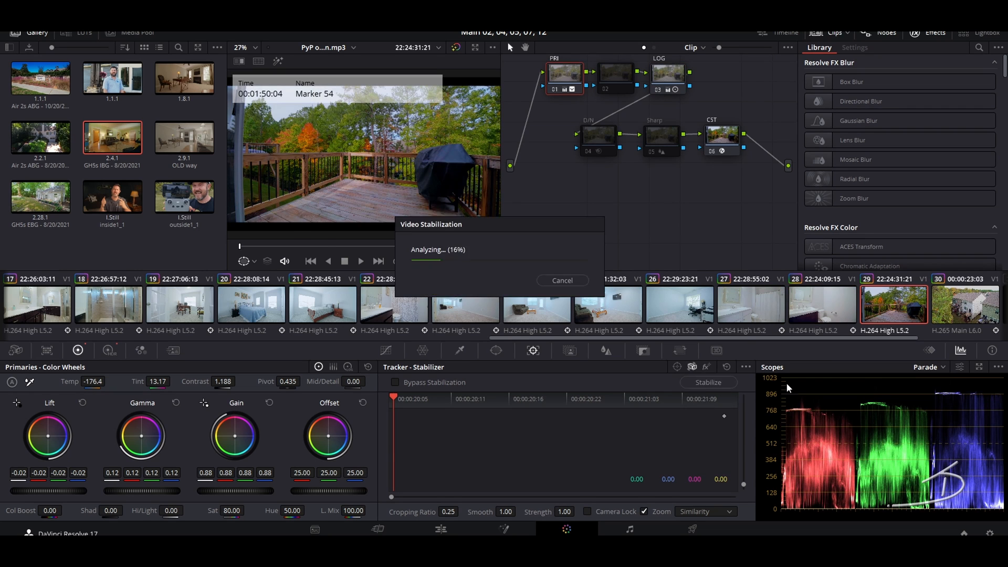
{"action": "left_click", "coordinate": [931, 307]}
{"action": "left_click", "coordinate": [709, 382]}
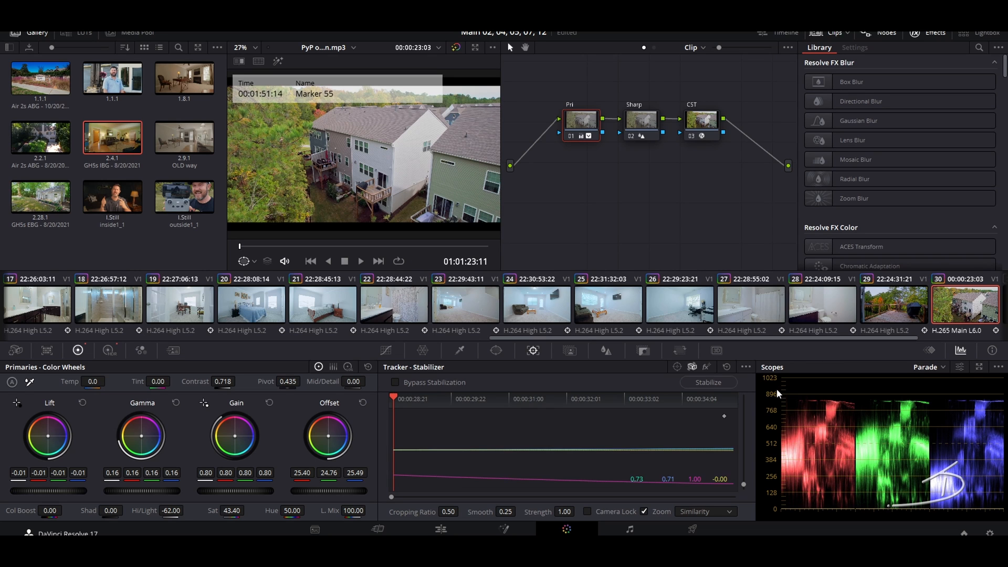
{"action": "left_click_drag", "start_coordinate": [856, 341], "coordinate": [931, 341]}
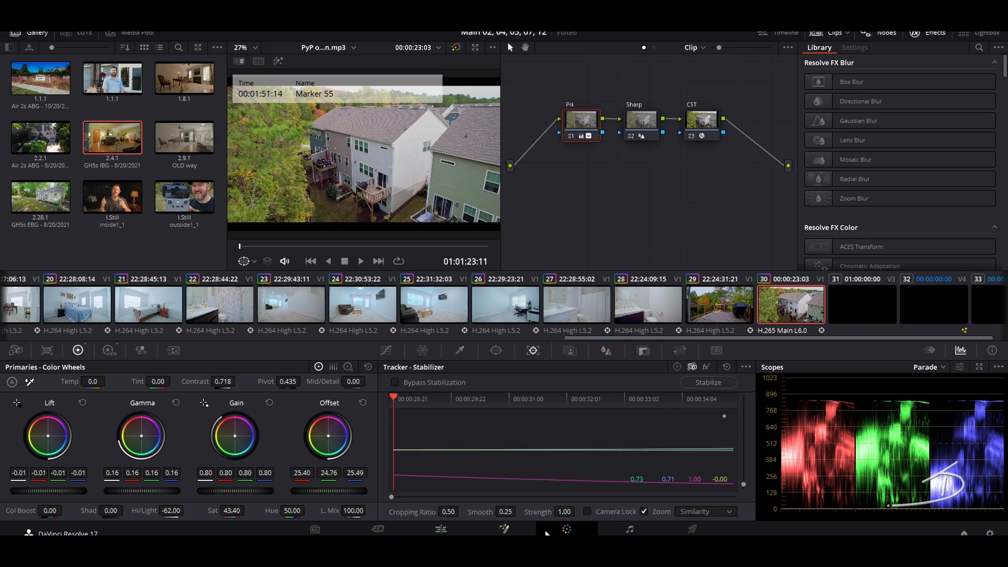
Step: On the Edit page, delete the old end-title clips on Video 3 and move the nature-sounds audio to the playhead
{"action": "left_click", "coordinate": [441, 529]}
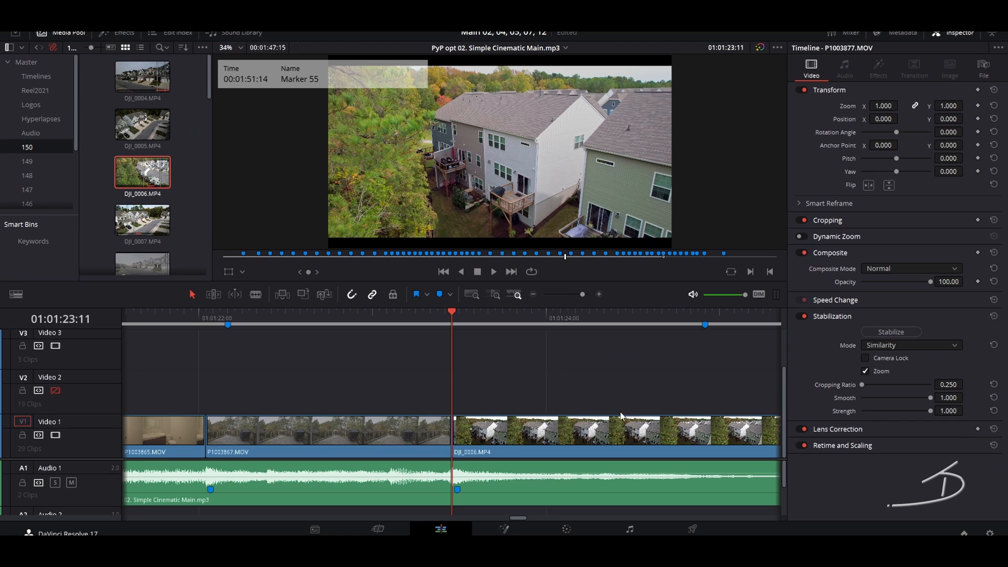
{"action": "scroll", "coordinate": [550, 418], "scroll_direction": "down", "scroll_amount": 5}
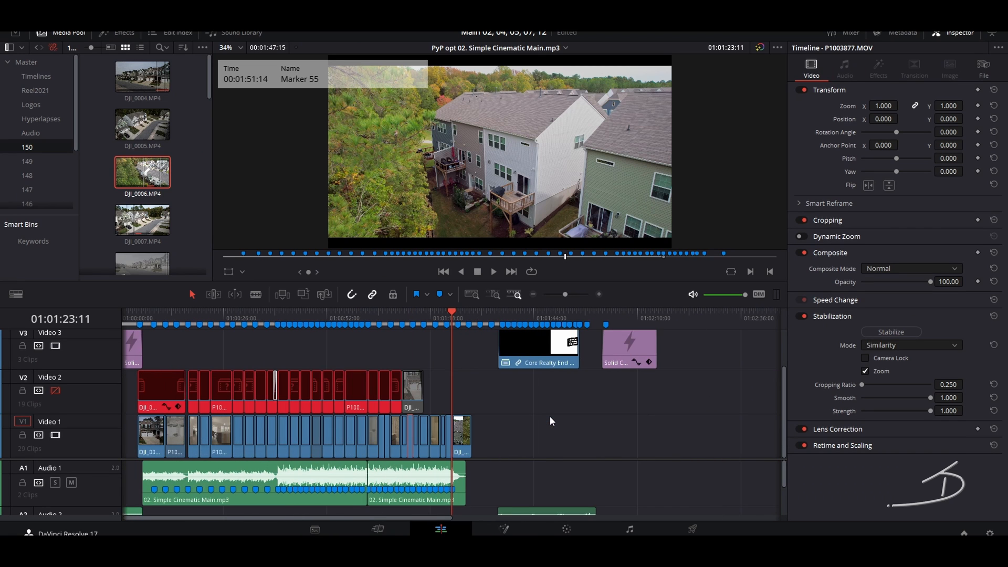
{"action": "left_click_drag", "start_coordinate": [712, 348], "coordinate": [537, 390]}
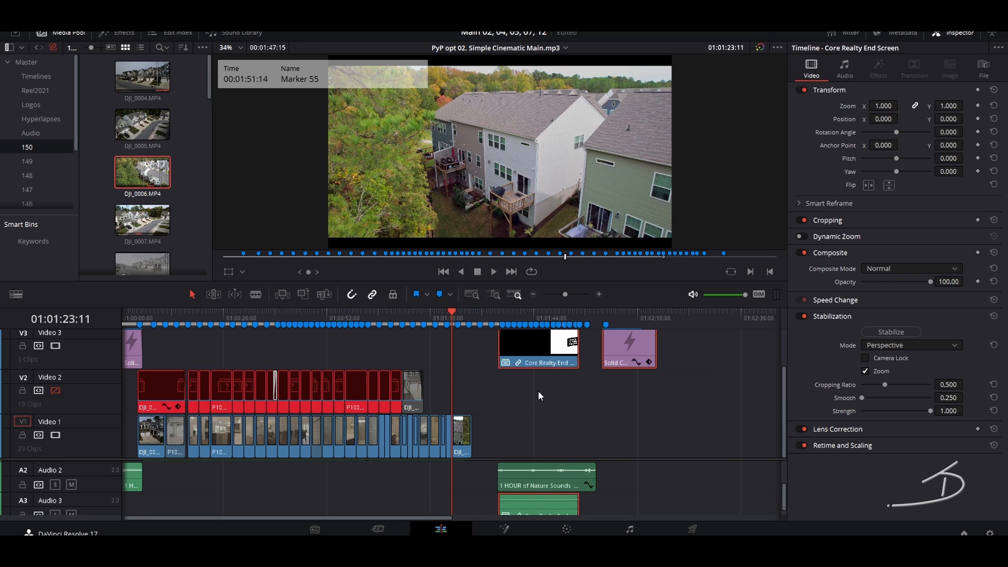
{"action": "key", "text": "Delete"}
{"action": "left_click_drag", "start_coordinate": [530, 481], "coordinate": [483, 486]}
{"action": "key", "text": "ctrl+equal"}
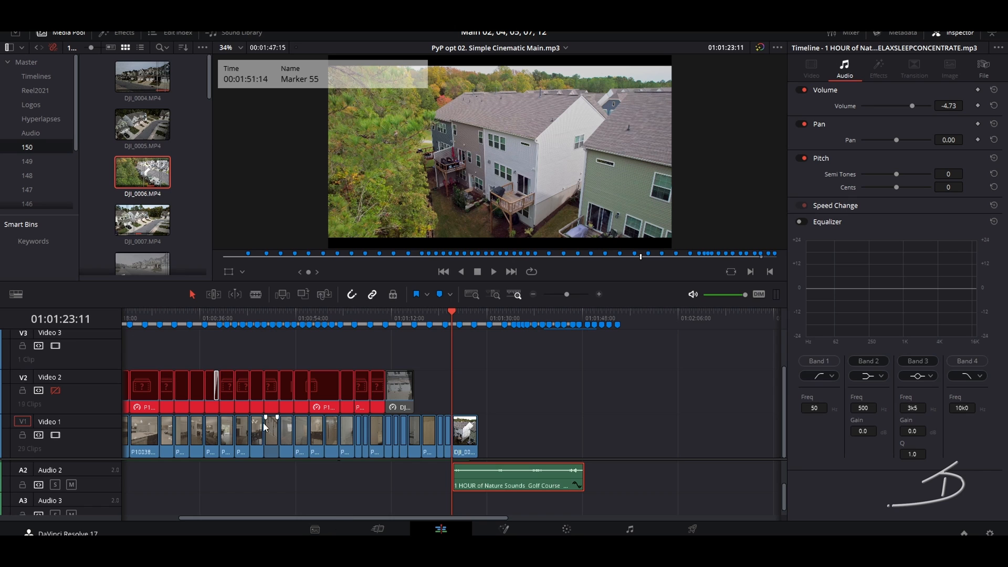
Step: Append the General End timeline from the Timelines bin after the last clip on Video 1
{"action": "left_click", "coordinate": [37, 76]}
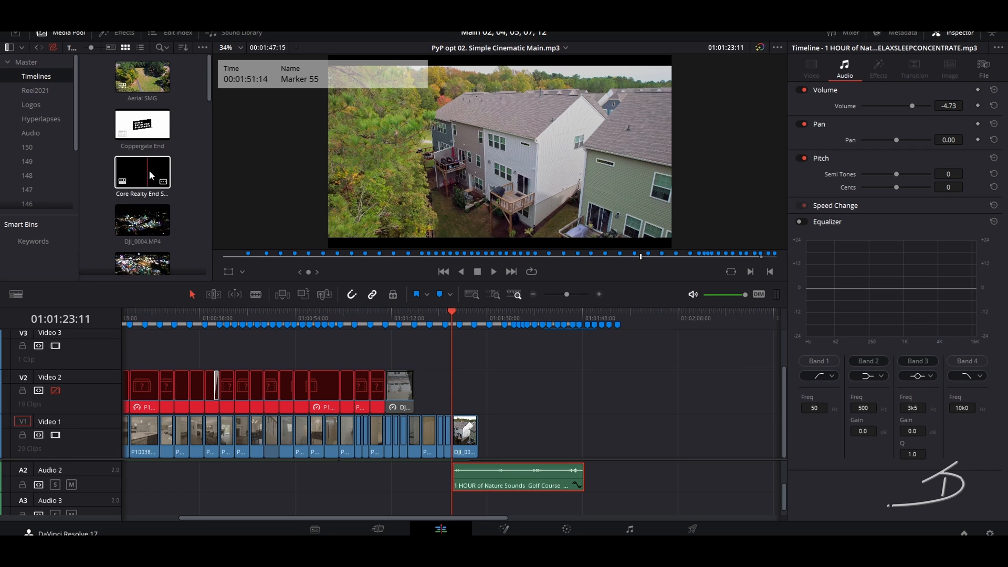
{"action": "scroll", "coordinate": [183, 163], "scroll_direction": "down", "scroll_amount": 3}
{"action": "scroll", "coordinate": [184, 167], "scroll_direction": "down", "scroll_amount": 1}
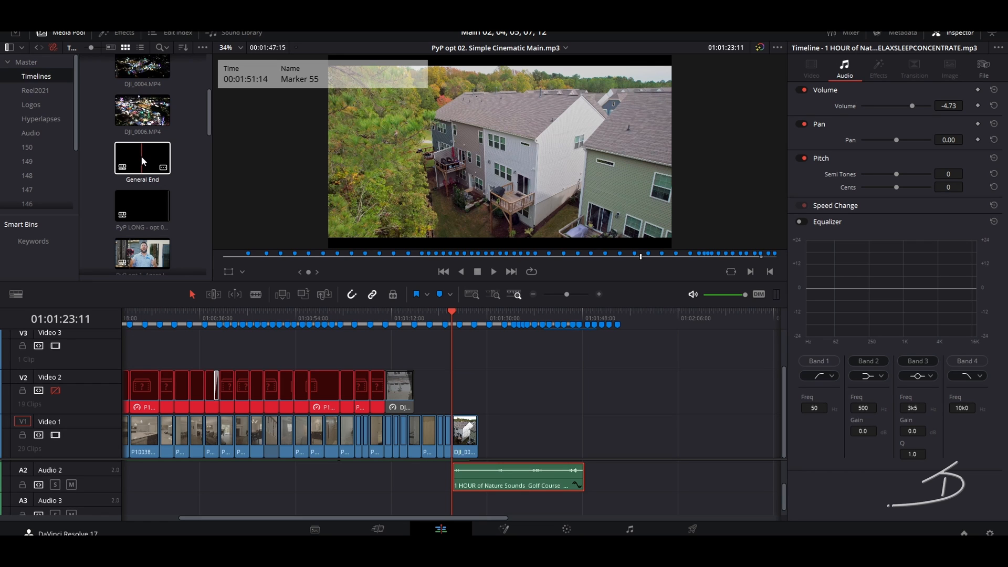
{"action": "left_click_drag", "start_coordinate": [137, 159], "coordinate": [480, 437]}
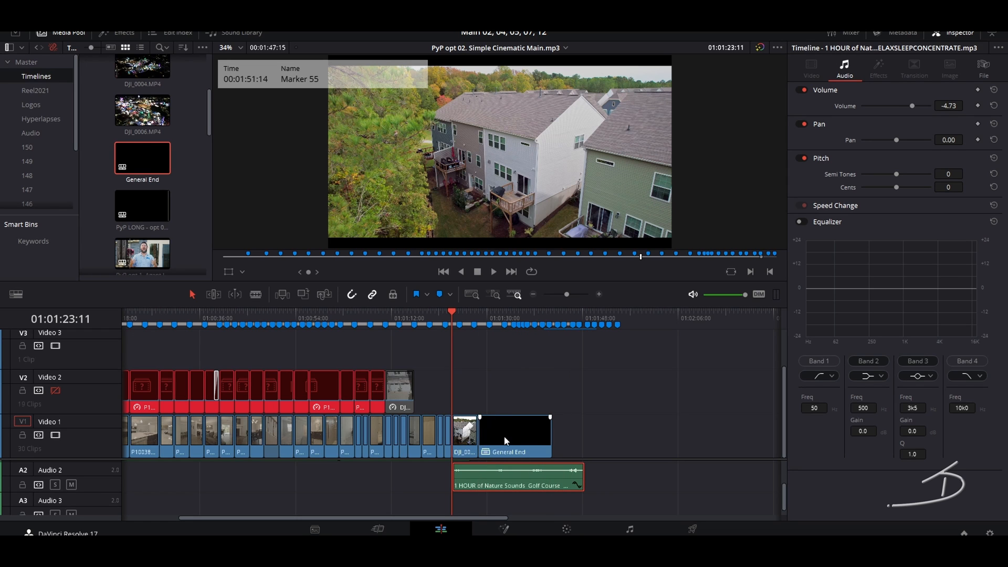
{"action": "scroll", "coordinate": [505, 393], "scroll_direction": "up", "scroll_amount": 1}
{"action": "scroll", "coordinate": [505, 394], "scroll_direction": "up", "scroll_amount": 2}
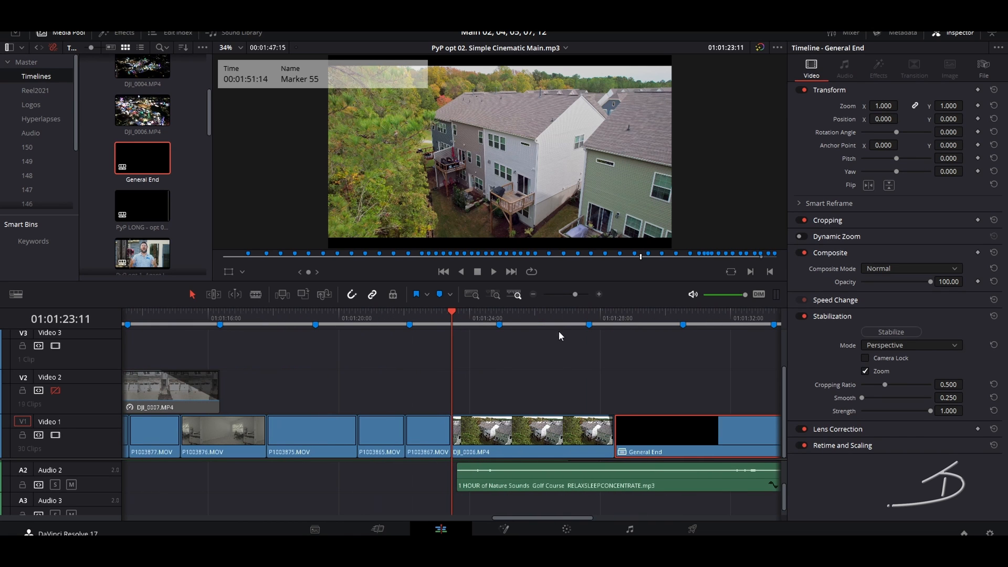
{"action": "left_click", "coordinate": [116, 160]}
{"action": "double_click", "coordinate": [139, 150]}
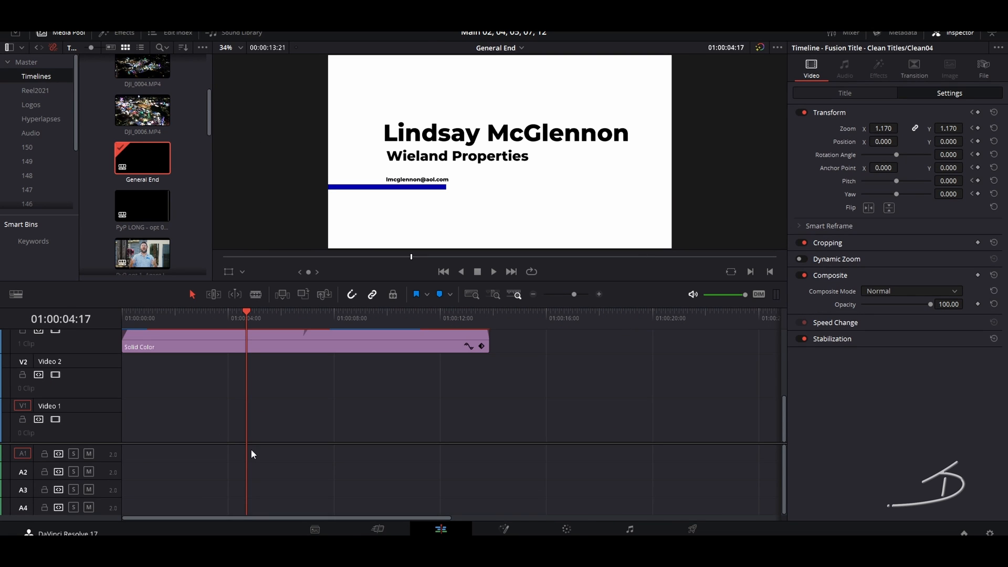
{"action": "scroll", "coordinate": [193, 397], "scroll_direction": "up", "scroll_amount": 4}
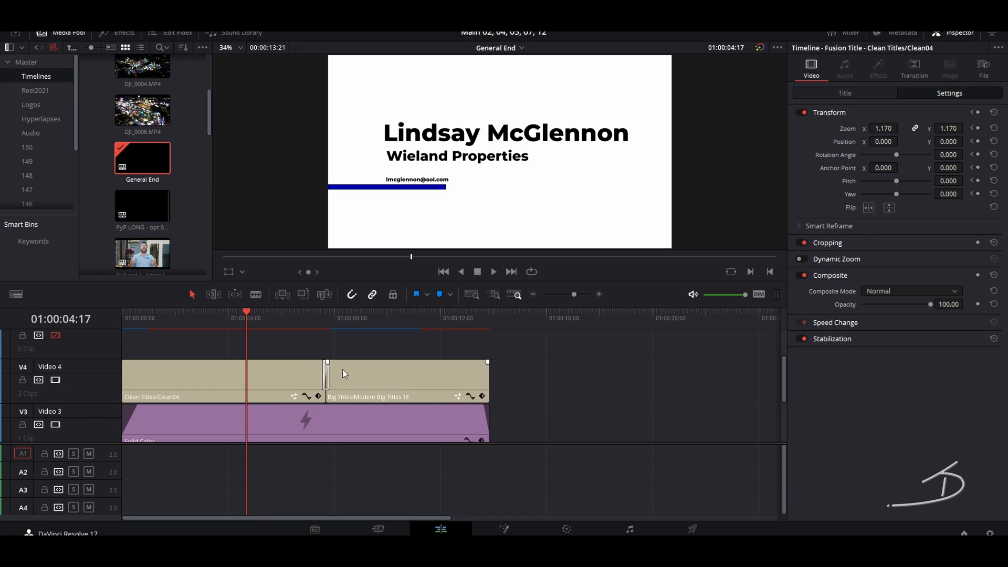
{"action": "left_click", "coordinate": [844, 93]}
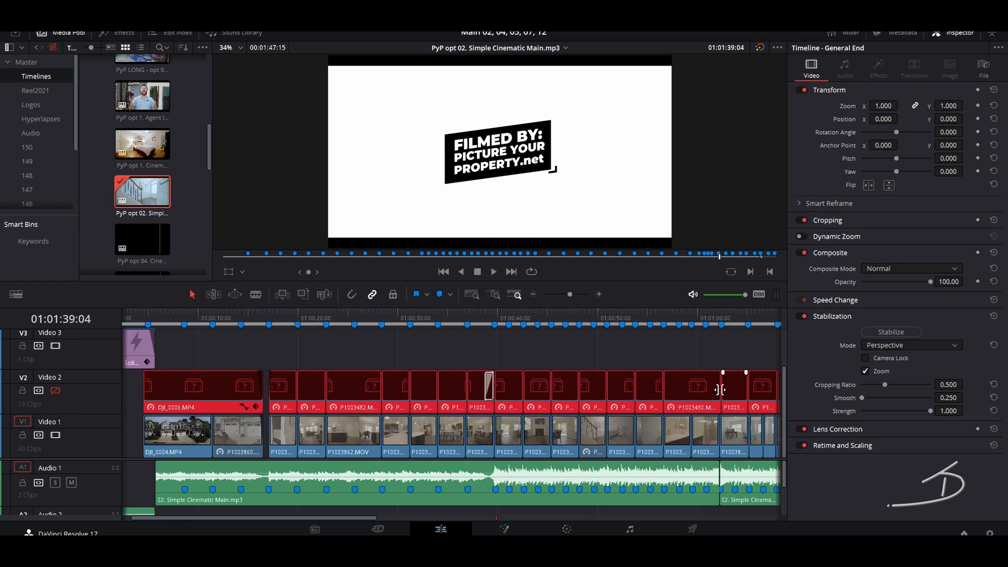
Step: Back on the Color page, select staircase clip 04 and enable its D/N node
{"action": "left_click", "coordinate": [566, 528]}
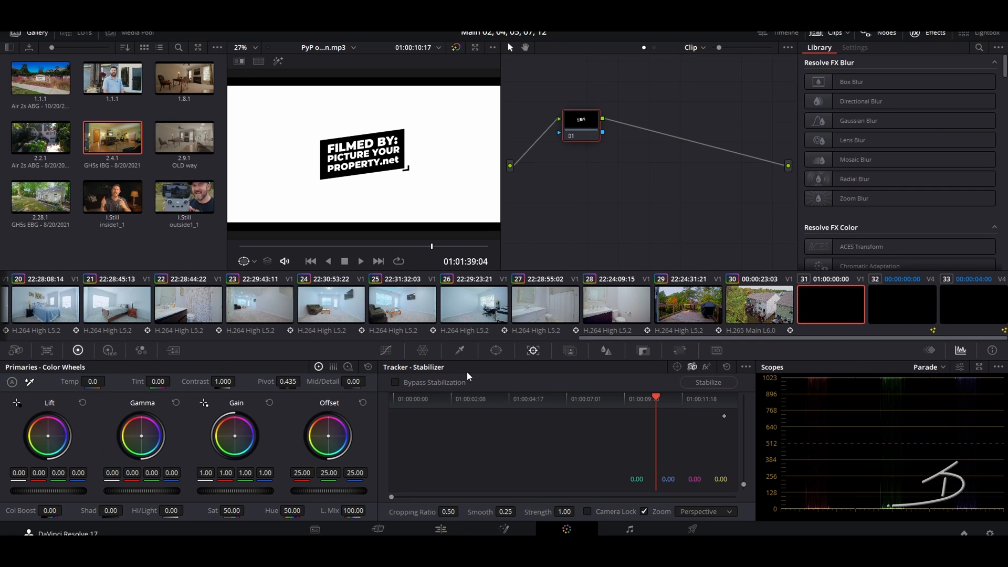
{"action": "left_click_drag", "start_coordinate": [624, 336], "coordinate": [84, 337]}
{"action": "left_click", "coordinate": [92, 301]}
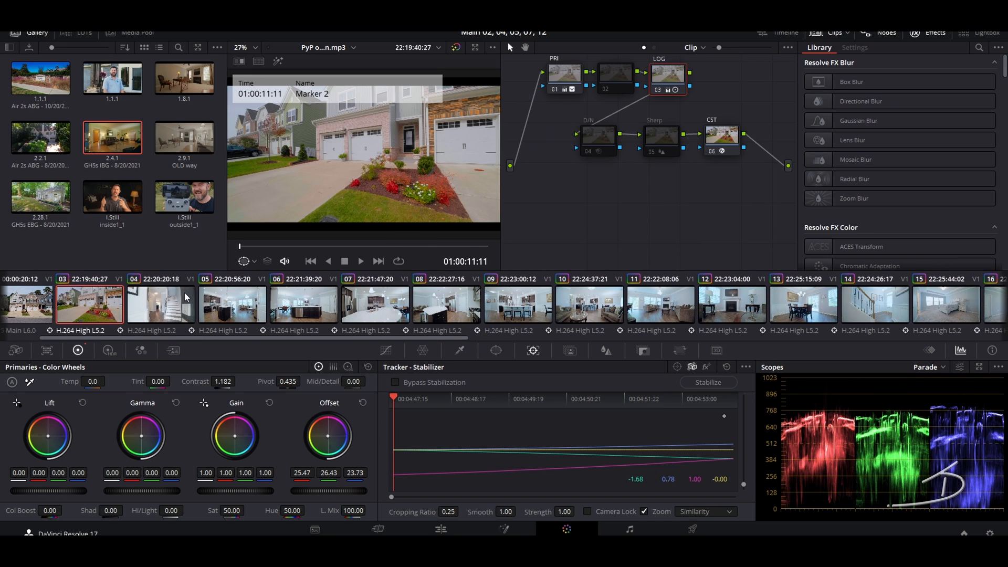
{"action": "left_click", "coordinate": [160, 332]}
{"action": "left_click", "coordinate": [587, 150]}
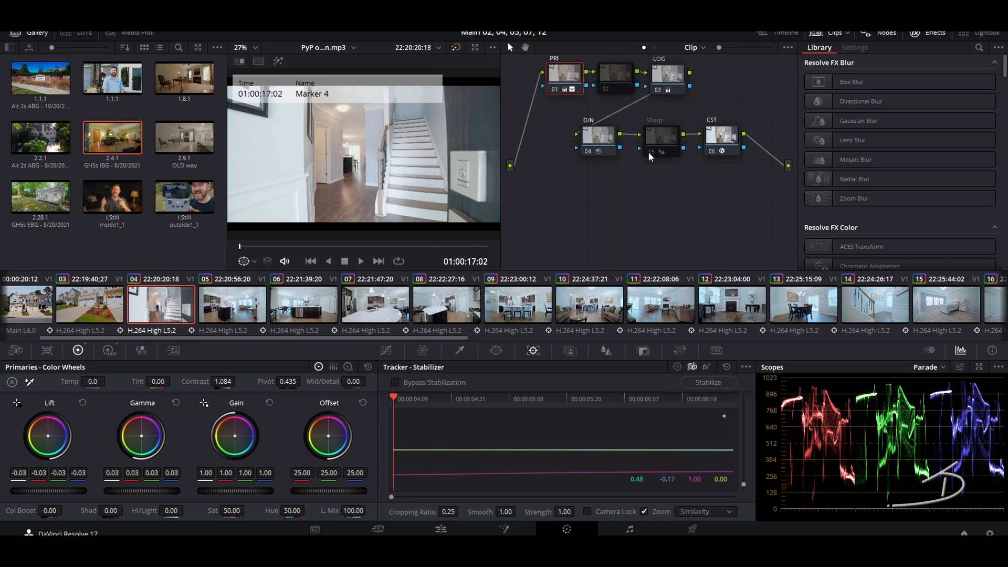
Step: Enable the D/N node on clips 05 through 08, plus Sharp on clips 05, 07 and 08
{"action": "key", "text": "Down"}
{"action": "left_click", "coordinate": [597, 150]}
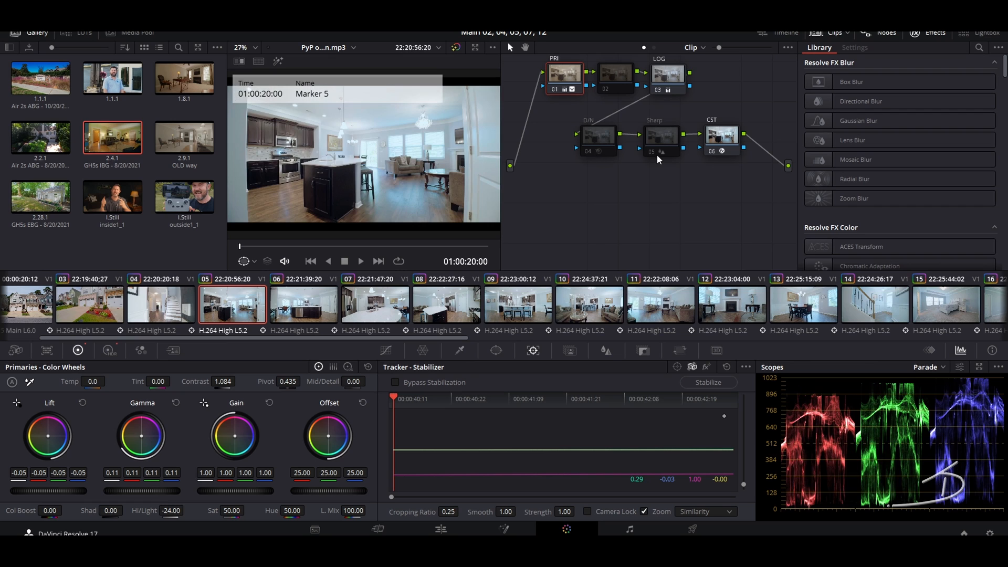
{"action": "left_click", "coordinate": [652, 152]}
{"action": "key", "text": "Down"}
{"action": "left_click", "coordinate": [588, 150]}
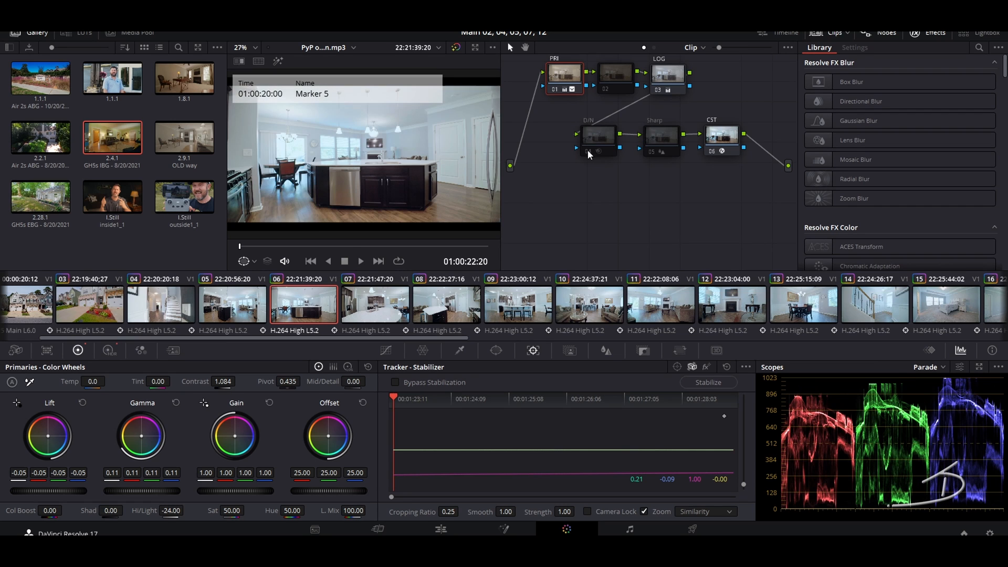
{"action": "key", "text": "Down"}
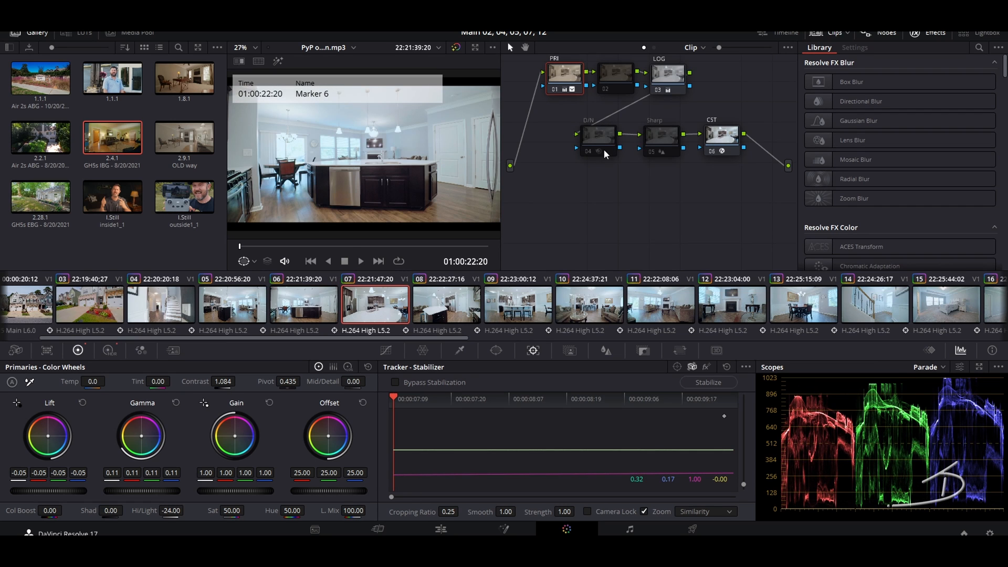
{"action": "left_click", "coordinate": [589, 151]}
{"action": "left_click", "coordinate": [651, 152]}
{"action": "key", "text": "Down"}
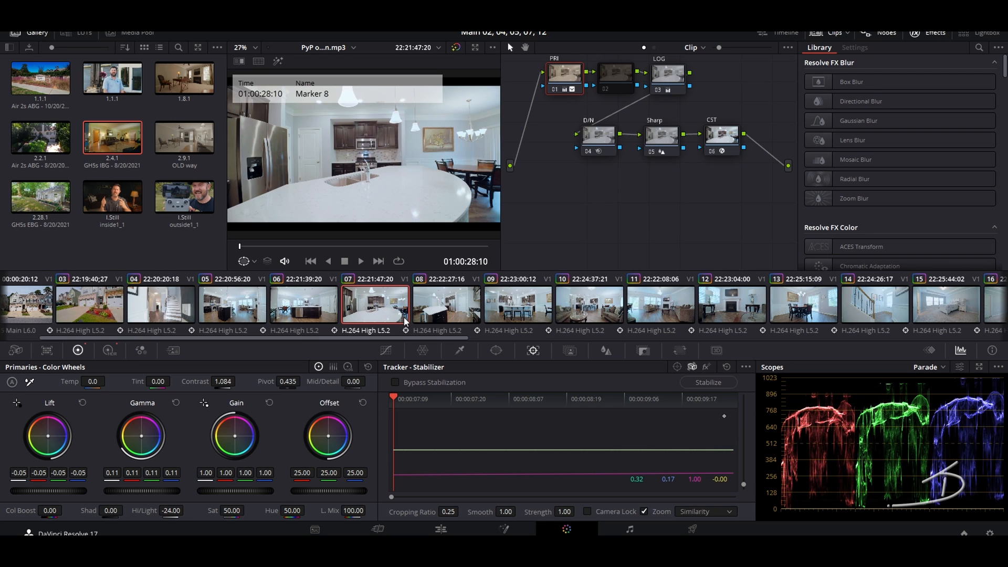
{"action": "left_click", "coordinate": [589, 151]}
{"action": "left_click", "coordinate": [652, 152]}
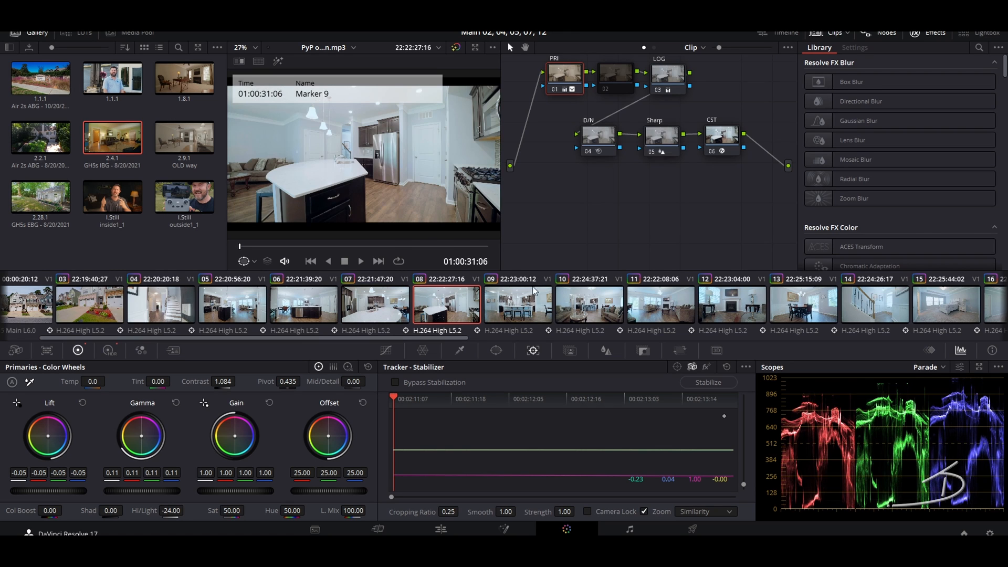
Step: Enable the D/N and Sharp nodes on clips 09, 10 and 11, and D/N on clip 12
{"action": "key", "text": "Down"}
{"action": "left_click", "coordinate": [590, 150]}
{"action": "left_click", "coordinate": [653, 151]}
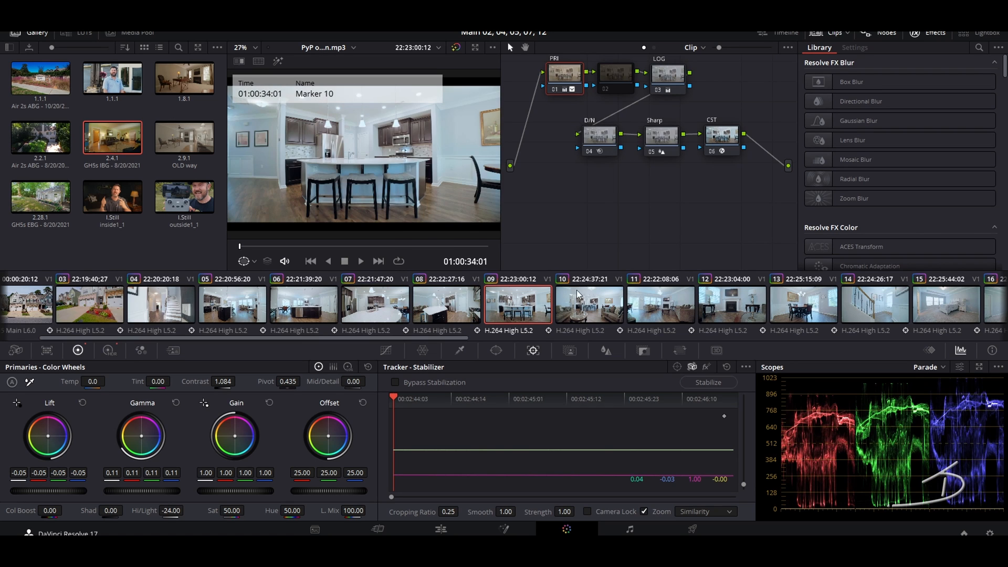
{"action": "key", "text": "Down"}
{"action": "left_click", "coordinate": [585, 152]}
{"action": "left_click", "coordinate": [651, 150]}
{"action": "key", "text": "Down"}
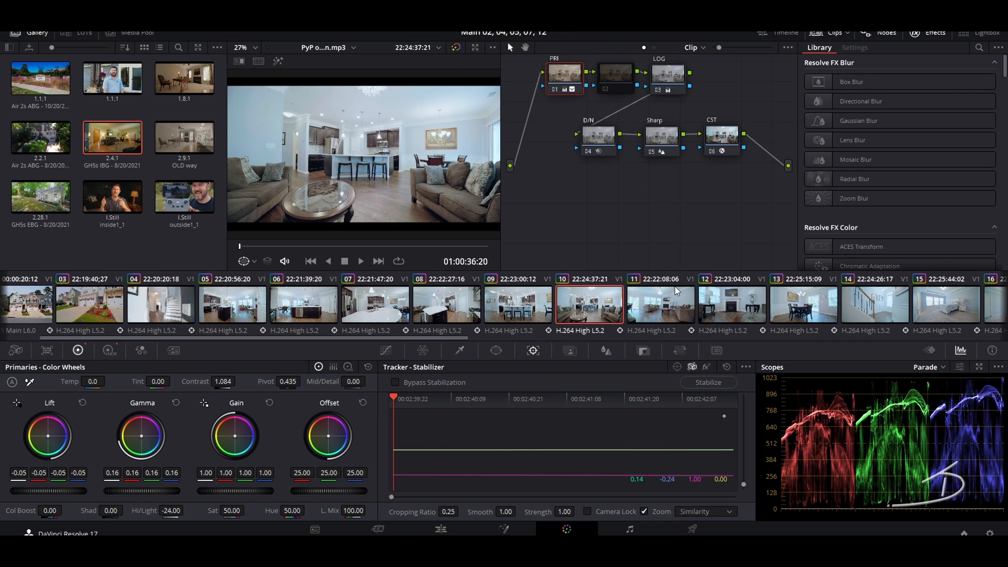
{"action": "left_click", "coordinate": [585, 149]}
{"action": "left_click", "coordinate": [653, 152]}
{"action": "key", "text": "Down"}
{"action": "left_click", "coordinate": [588, 148]}
Step: Step through clips 13 to 16, reviewing each bedroom grade
{"action": "key", "text": "Down"}
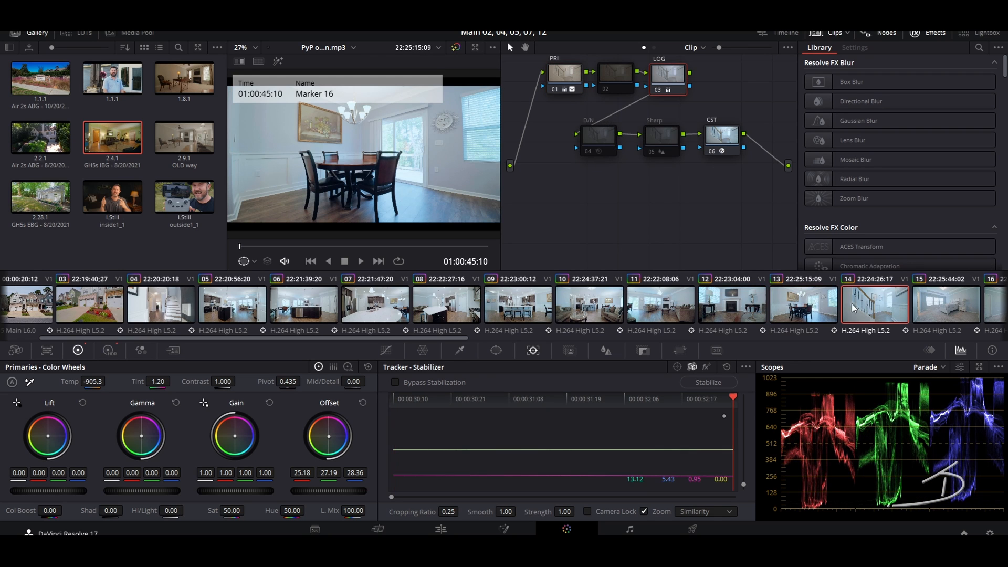
{"action": "key", "text": "Down"}
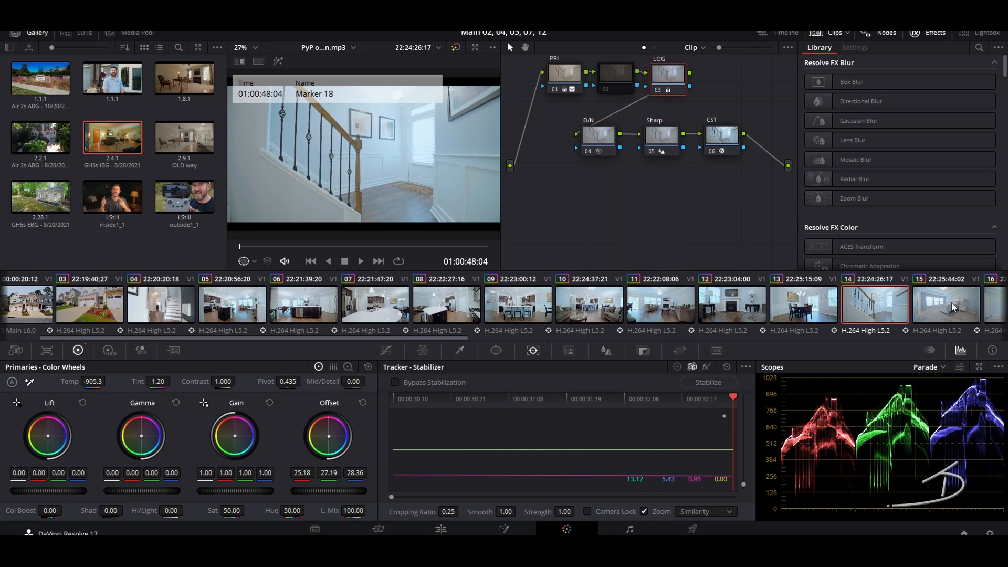
{"action": "key", "text": "Down"}
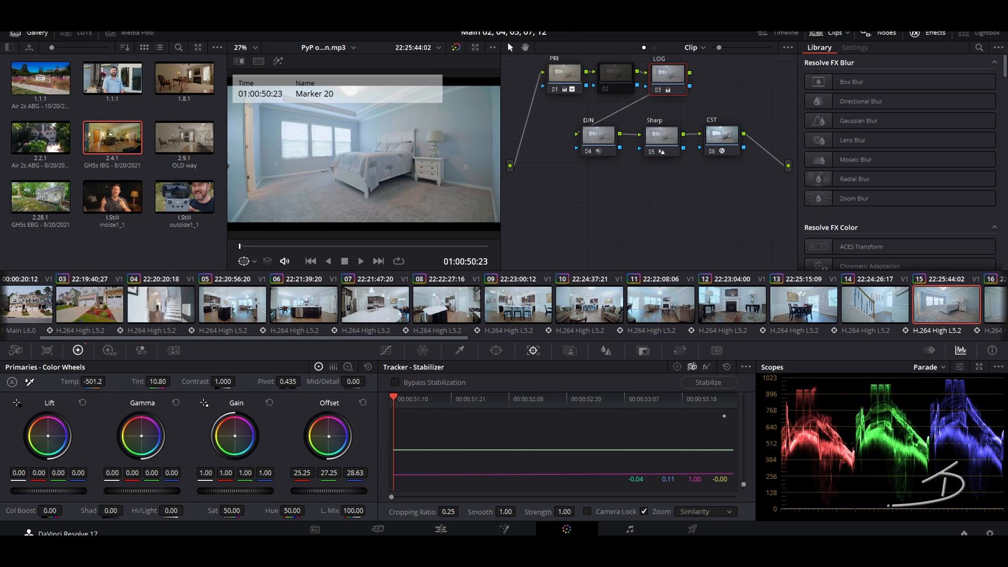
{"action": "key", "text": "Down"}
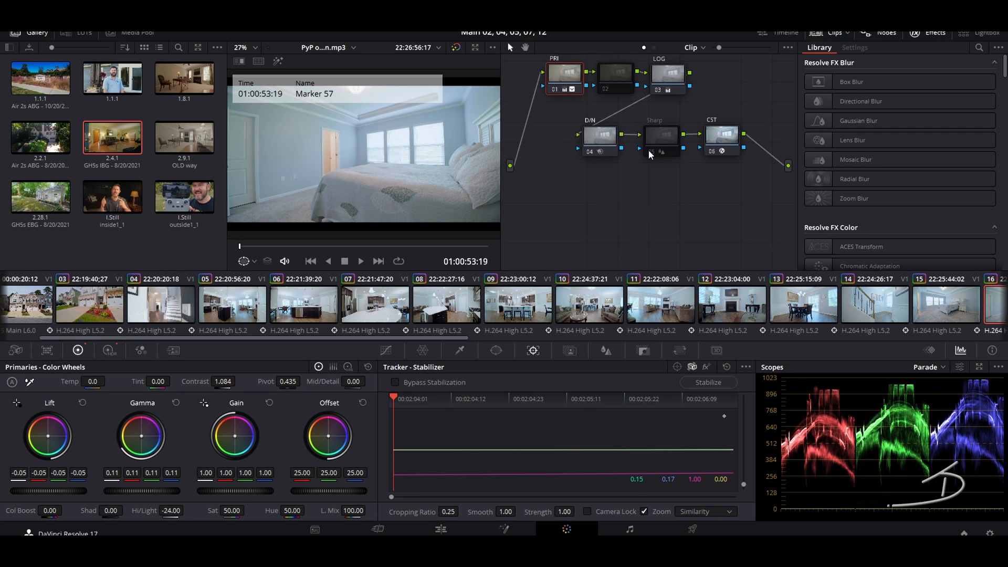
Step: Review the bathroom, office, bedroom and living room clips 17 through 27, ending on bathroom clip 27
{"action": "left_click_drag", "start_coordinate": [450, 337], "coordinate": [721, 337]}
{"action": "left_click", "coordinate": [475, 309]}
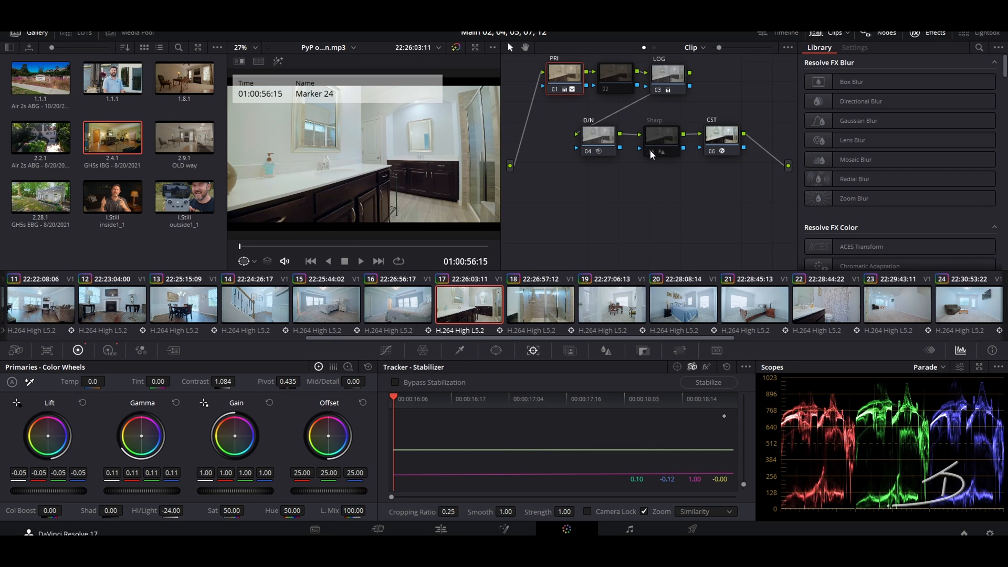
{"action": "key", "text": "Down"}
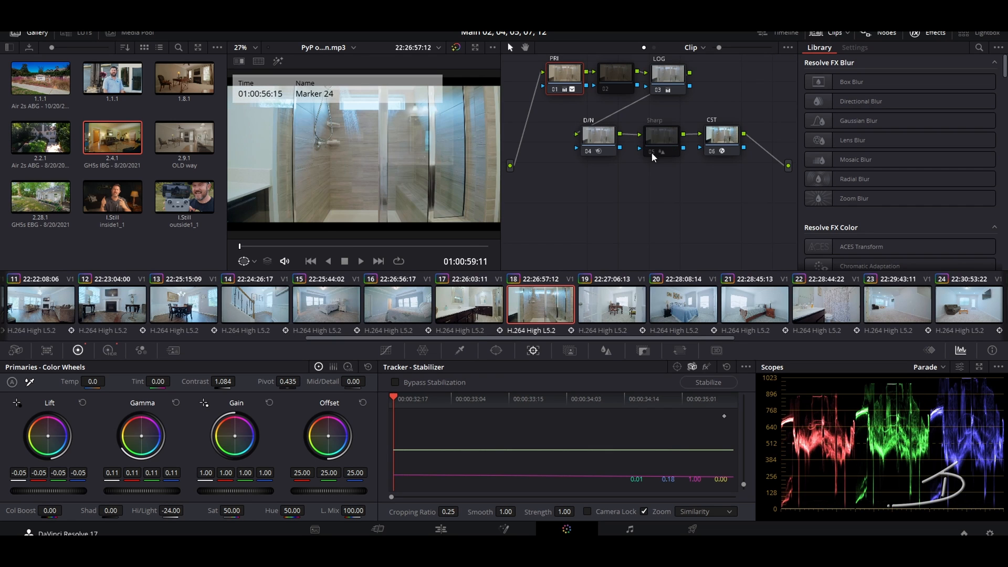
{"action": "key", "text": "Down"}
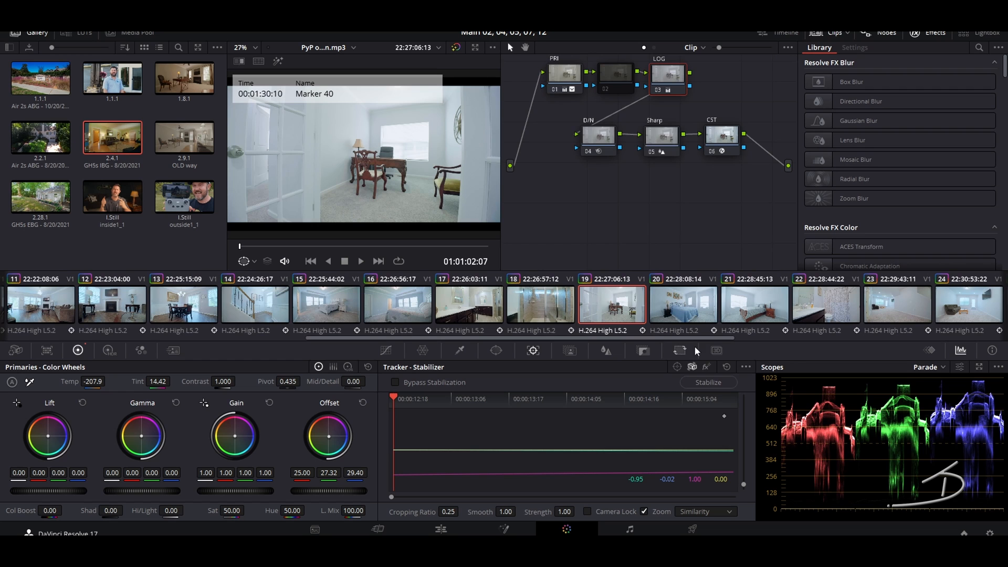
{"action": "key", "text": "Down"}
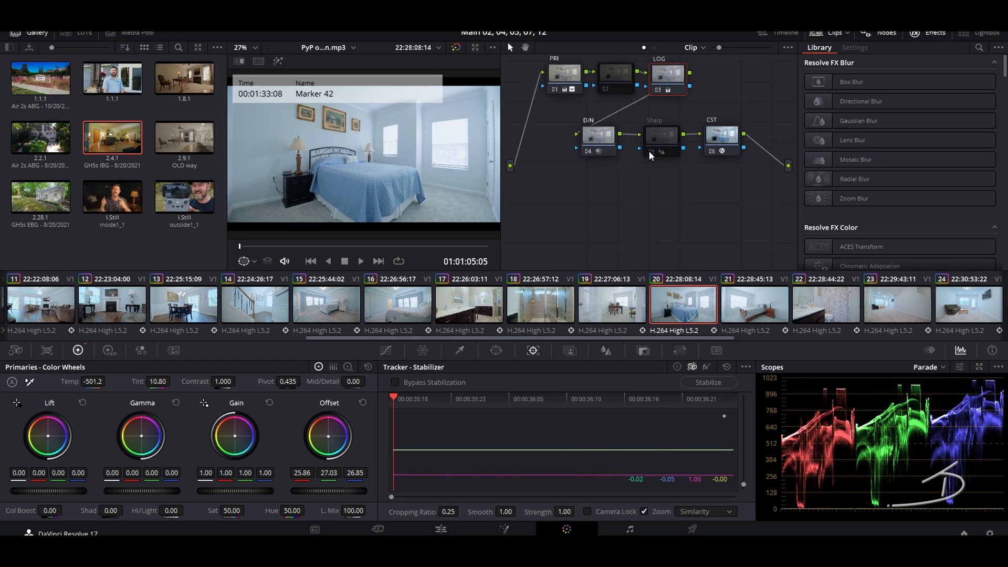
{"action": "key", "text": "Down"}
{"action": "key", "text": "Down"}
{"action": "key", "text": "Down"}
{"action": "key", "text": "Down"}
{"action": "key", "text": "Down"}
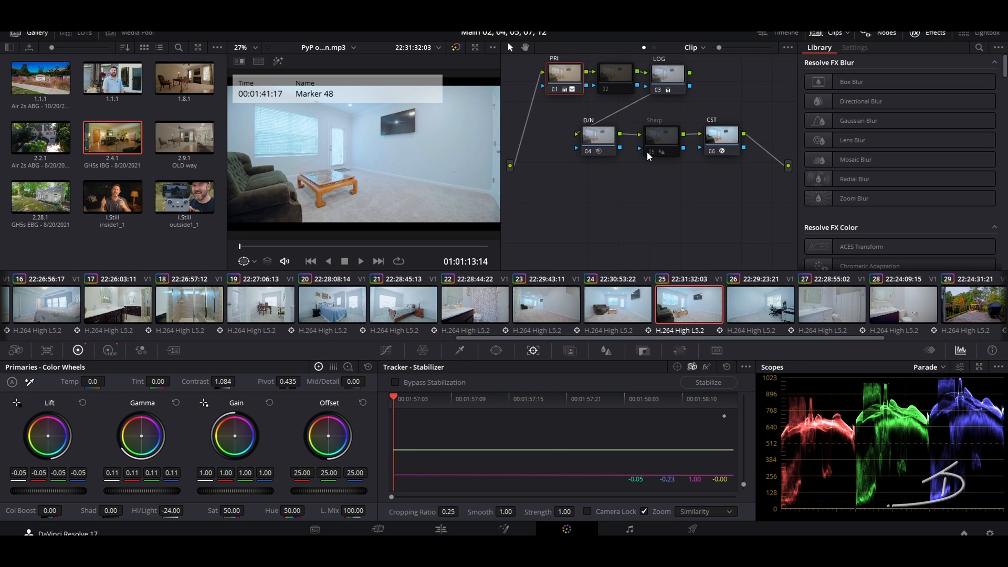
{"action": "key", "text": "Down"}
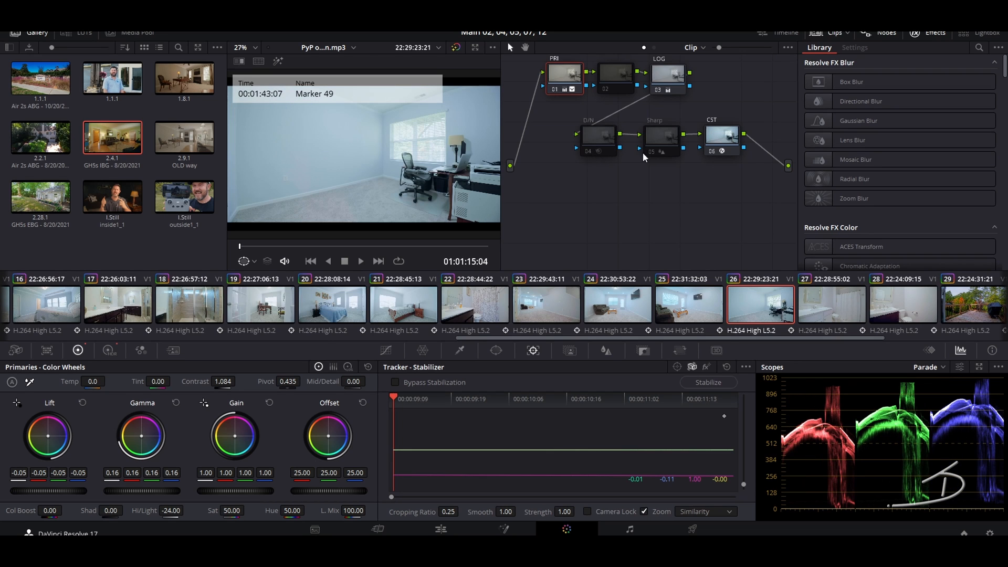
{"action": "key", "text": "Down"}
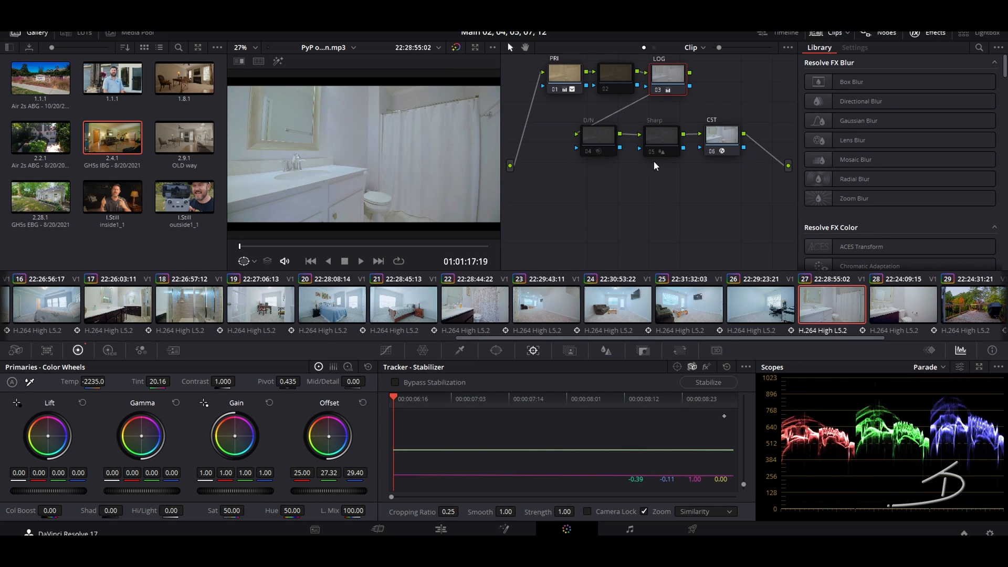
Step: Enable Sharp on bathroom clip 27 and raise its contrast slightly on the PRI node
{"action": "left_click", "coordinate": [654, 153]}
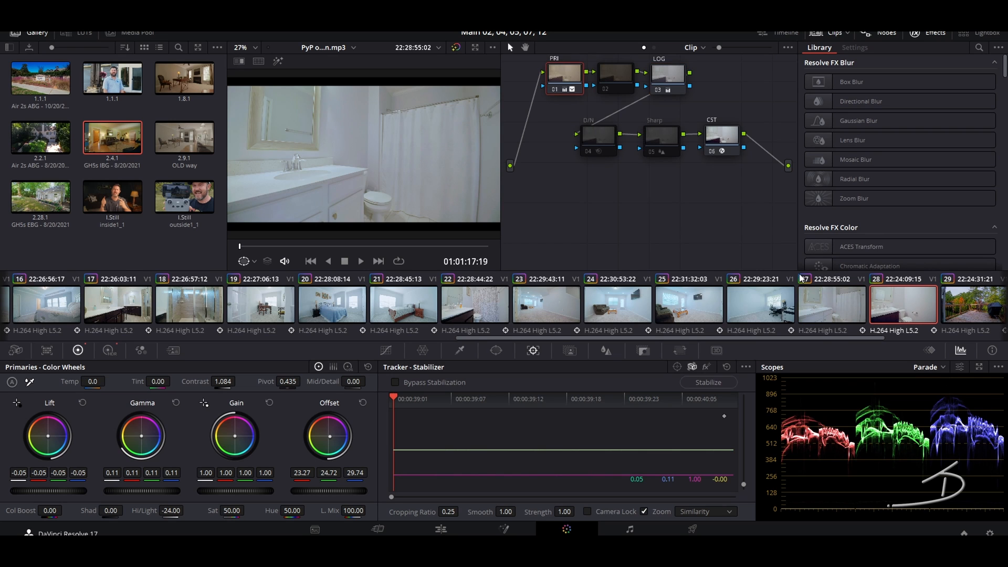
{"action": "left_click", "coordinate": [875, 308]}
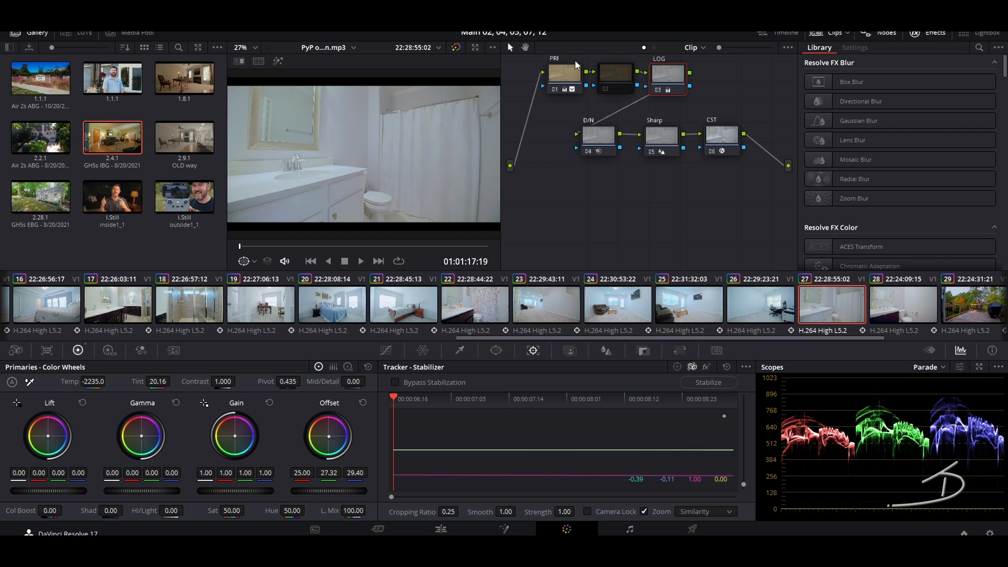
{"action": "left_click", "coordinate": [571, 73]}
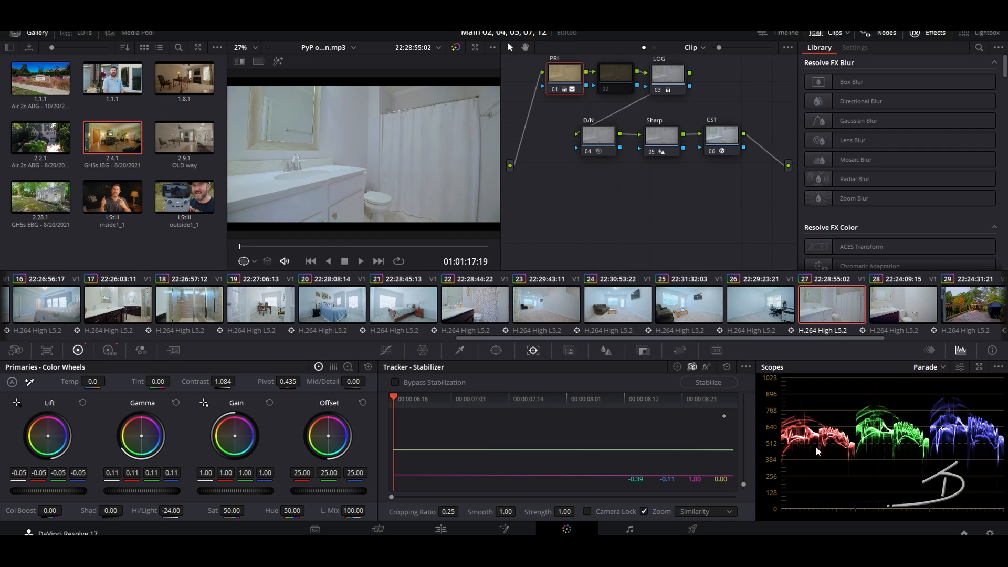
{"action": "mouse_move", "coordinate": [221, 382]}
{"action": "left_mouse_down"}
{"action": "mouse_move", "coordinate": [238, 381]}
{"action": "mouse_move", "coordinate": [217, 382]}
{"action": "left_mouse_up"}
{"action": "double_click", "coordinate": [212, 382]}
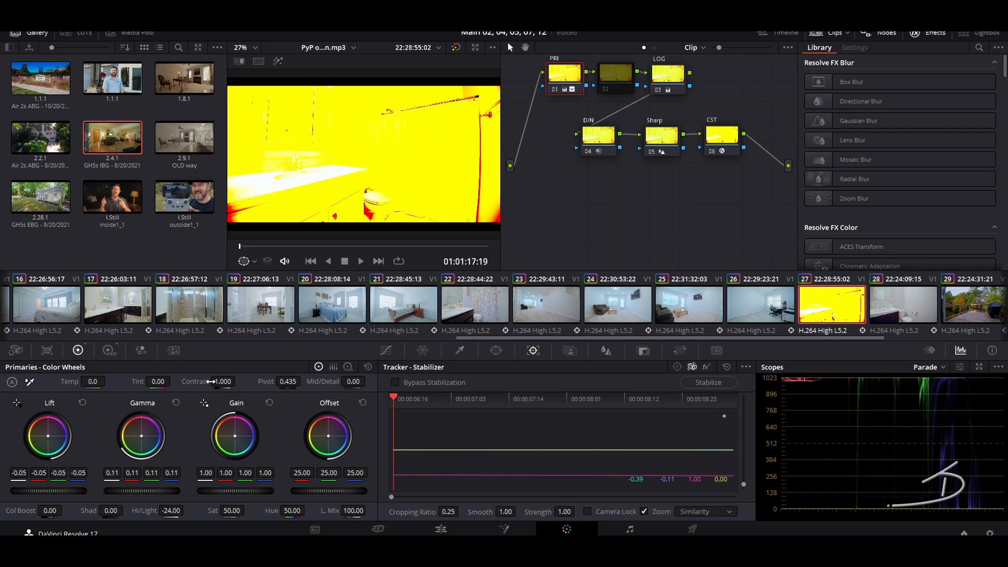
{"action": "left_click_drag", "start_coordinate": [238, 380], "coordinate": [211, 382]}
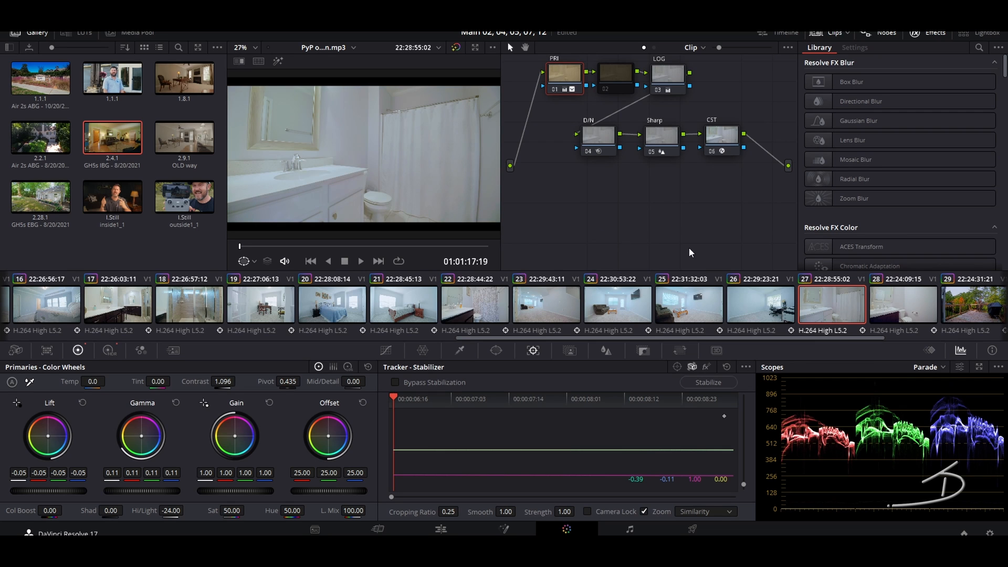
Step: Raise bathroom clip 28's contrast to about 1.174, then advance to the deck clip
{"action": "left_click", "coordinate": [891, 305]}
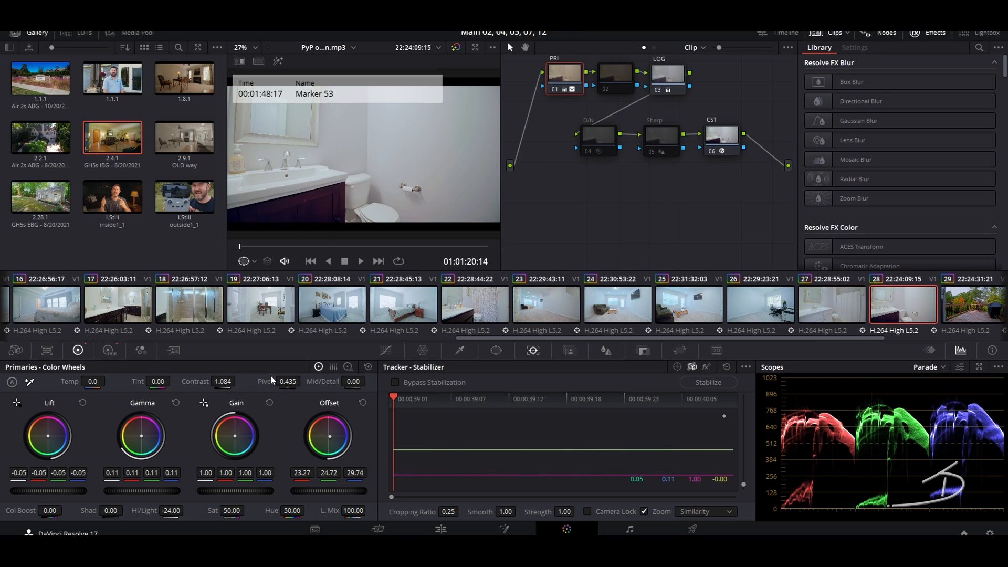
{"action": "mouse_move", "coordinate": [226, 382]}
{"action": "left_mouse_down"}
{"action": "mouse_move", "coordinate": [215, 381]}
{"action": "mouse_move", "coordinate": [231, 381]}
{"action": "left_mouse_up"}
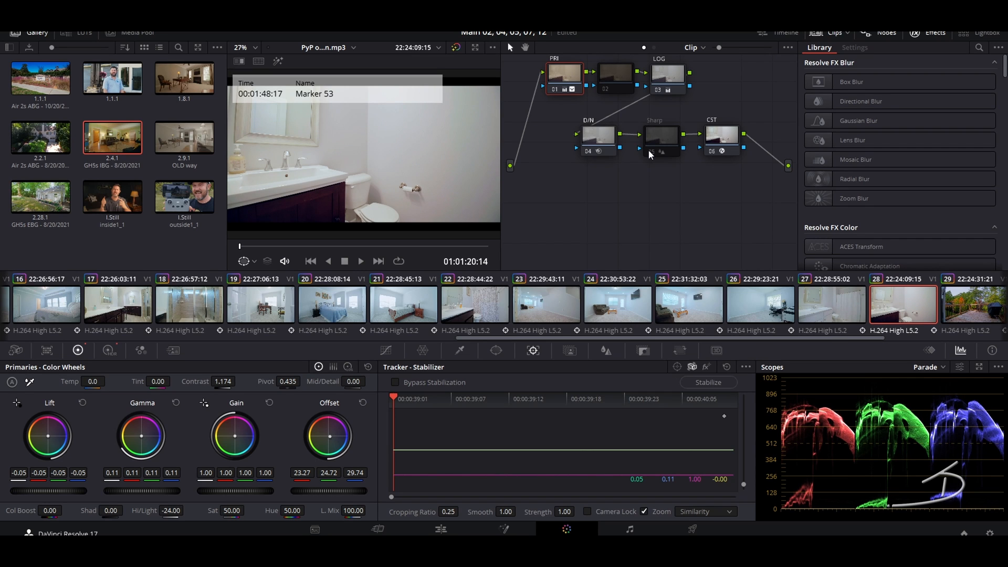
{"action": "key", "text": "Down"}
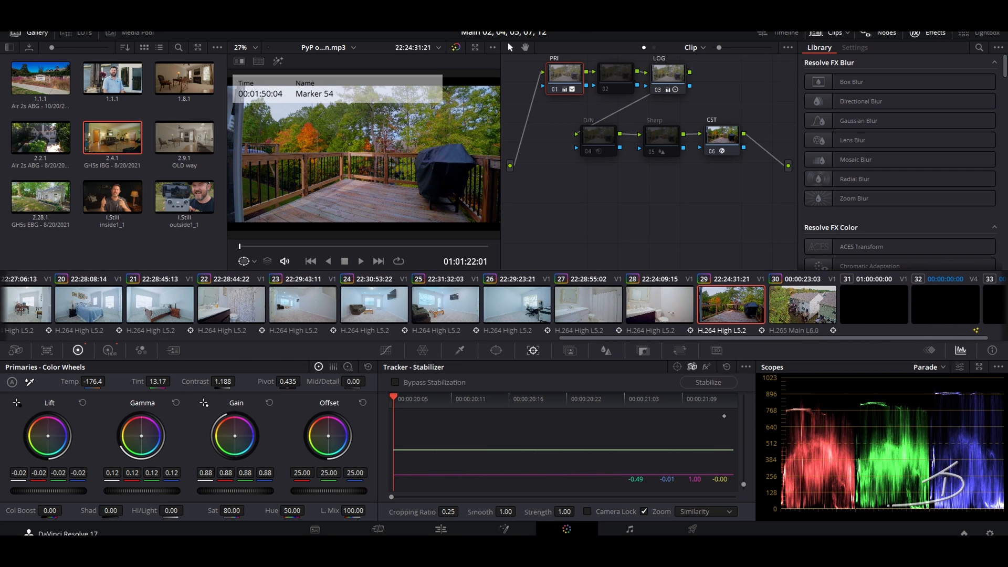
Step: Replace the Untitled render filename with the property's street address followed by '-Branded'
{"action": "left_click", "coordinate": [692, 530]}
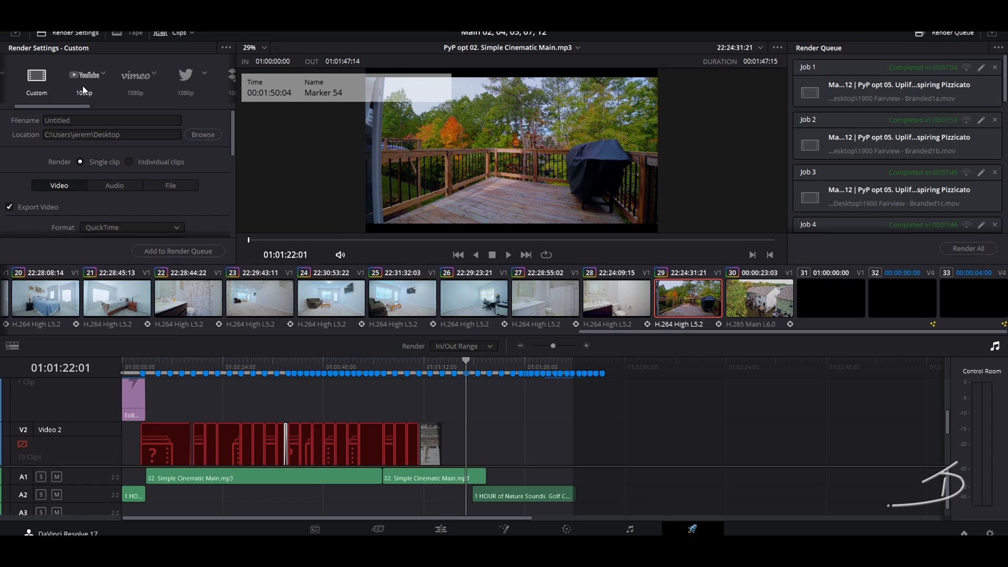
{"action": "left_click", "coordinate": [103, 120]}
{"action": "double_click", "coordinate": [104, 120]}
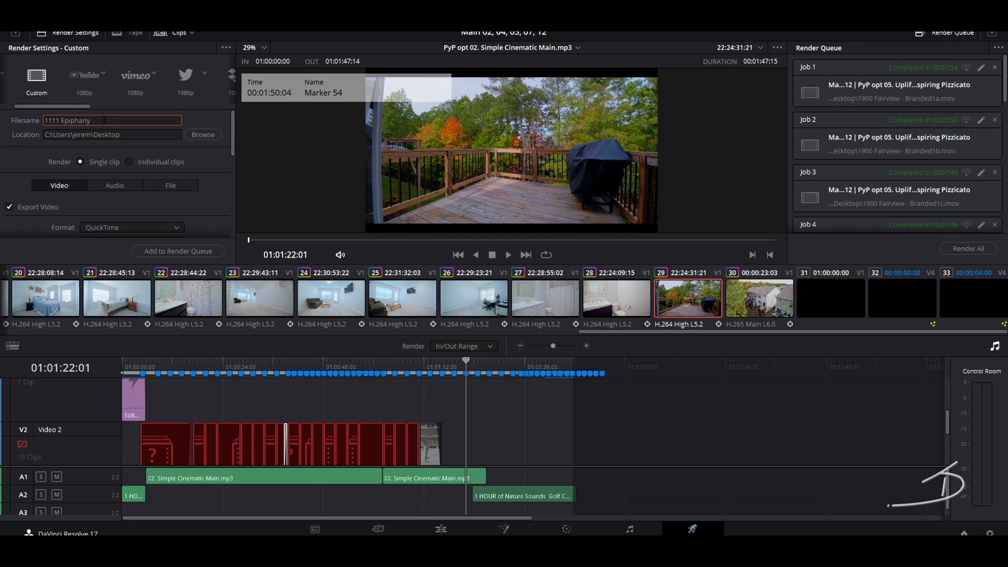
{"action": "type", "text": "-Branded"}
Step: Raise the deck clip's Gamma master to 0.17, then return to the Deliver page
{"action": "key", "text": "shift+5"}
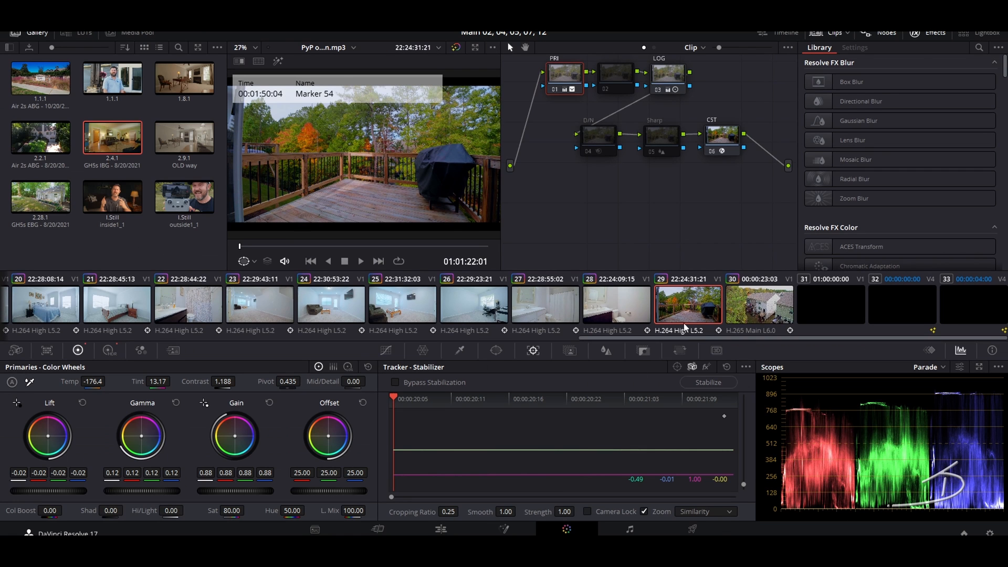
{"action": "left_click_drag", "start_coordinate": [121, 491], "coordinate": [135, 492]}
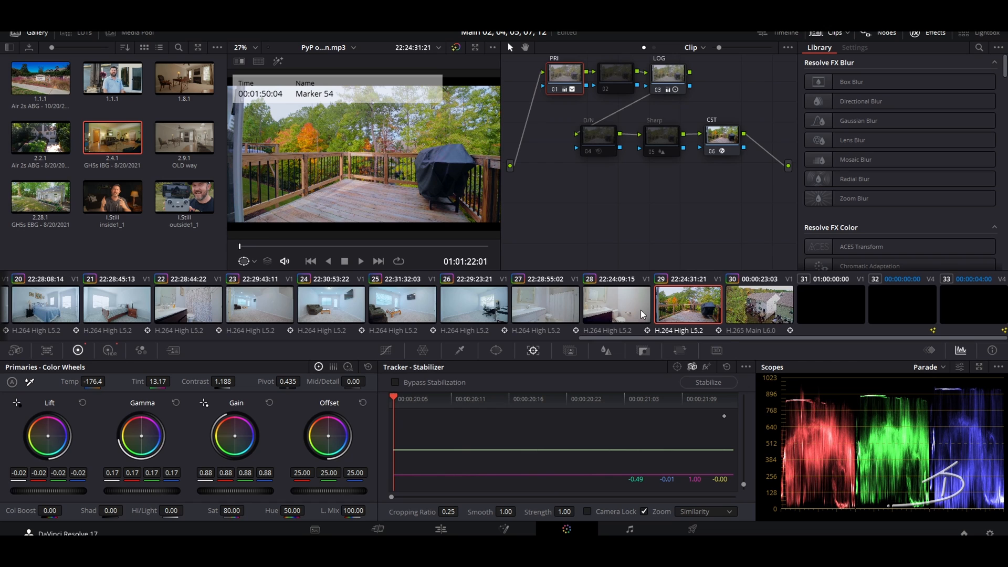
{"action": "left_click", "coordinate": [692, 528]}
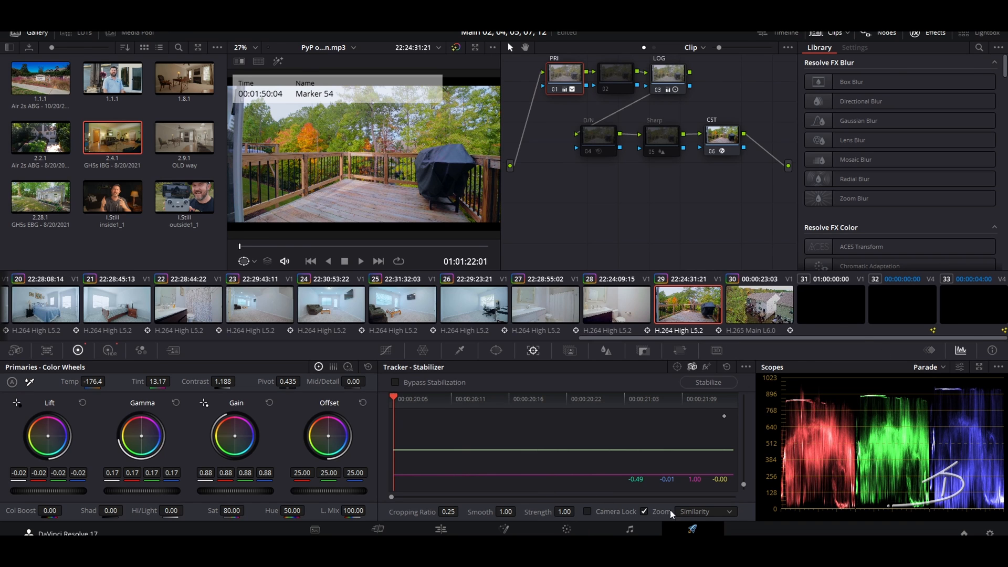
Step: Scroll down to the V1 track and place the playhead on the General End card at the timeline end
{"action": "scroll", "coordinate": [207, 169], "scroll_direction": "down", "scroll_amount": 2}
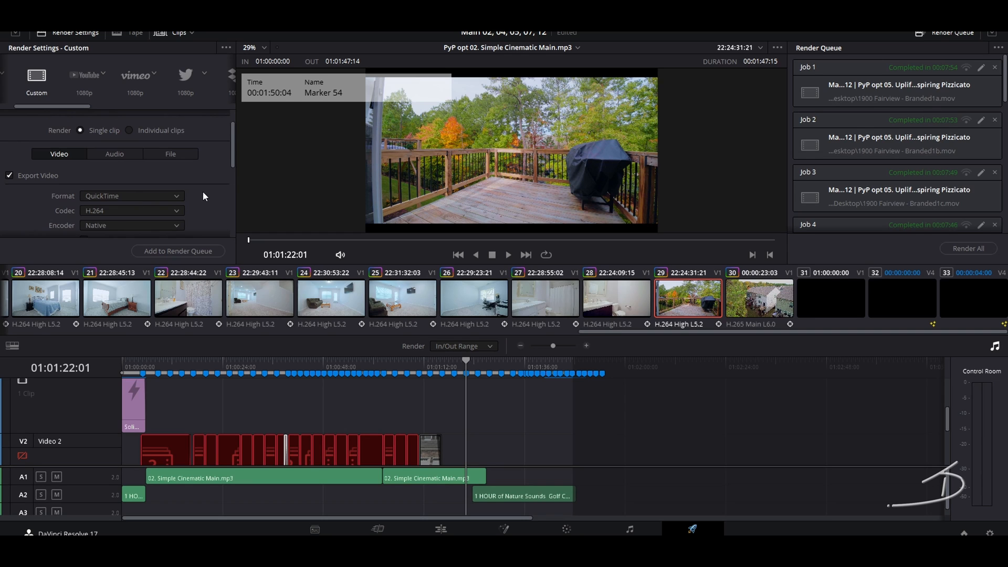
{"action": "scroll", "coordinate": [204, 196], "scroll_direction": "down", "scroll_amount": 2}
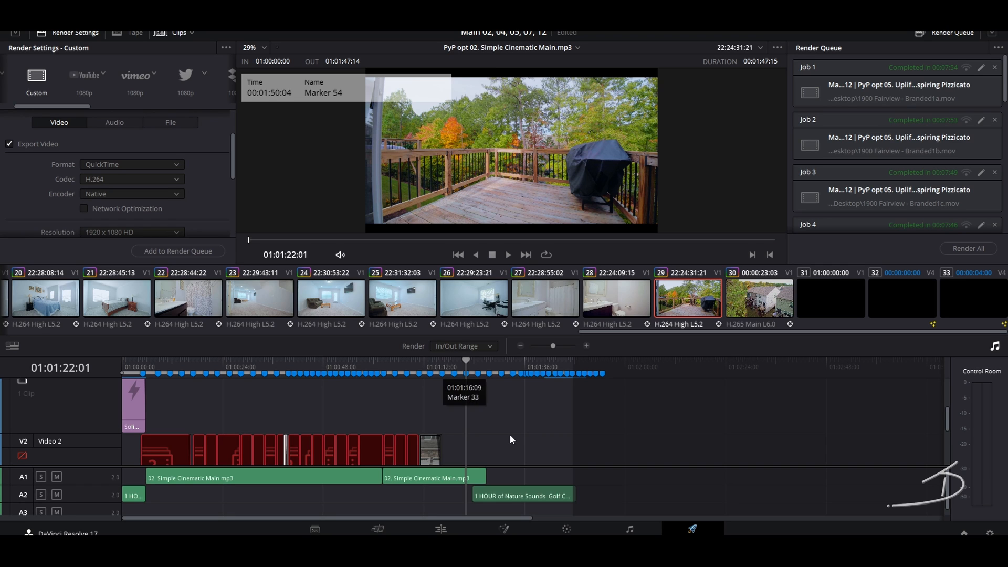
{"action": "scroll", "coordinate": [510, 433], "scroll_direction": "down", "scroll_amount": 2}
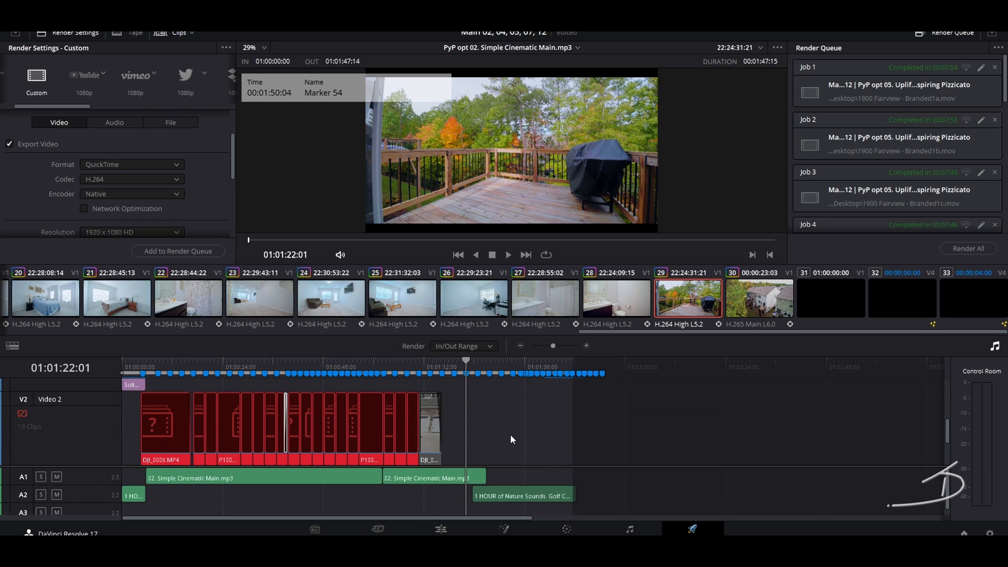
{"action": "left_click", "coordinate": [550, 364]}
{"action": "scroll", "coordinate": [541, 411], "scroll_direction": "up", "scroll_amount": 5}
Step: Select the General End clip, keep 1920 x 1080 HD resolution and set Quality to Automatic Best
{"action": "left_click", "coordinate": [533, 403]}
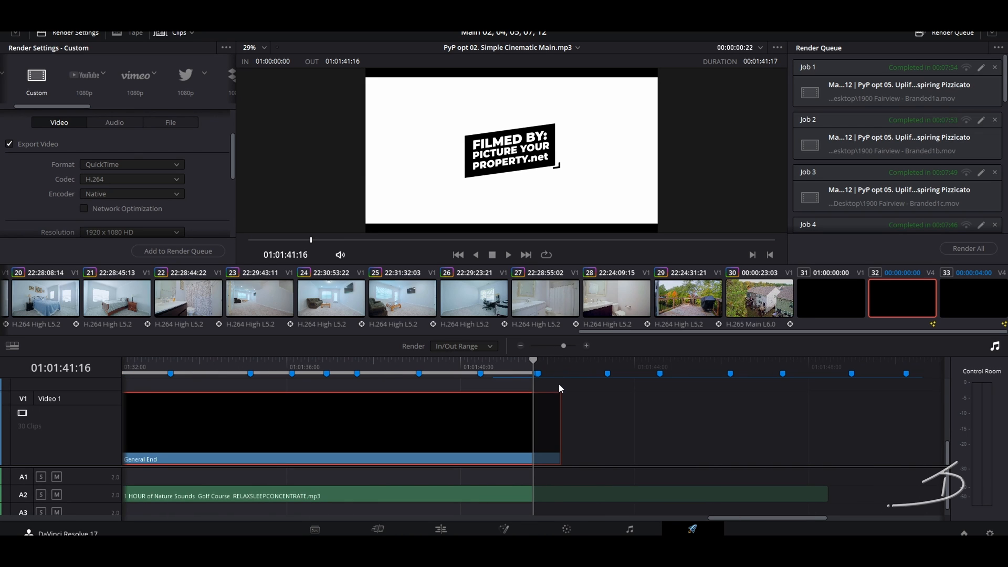
{"action": "scroll", "coordinate": [170, 211], "scroll_direction": "down", "scroll_amount": 3}
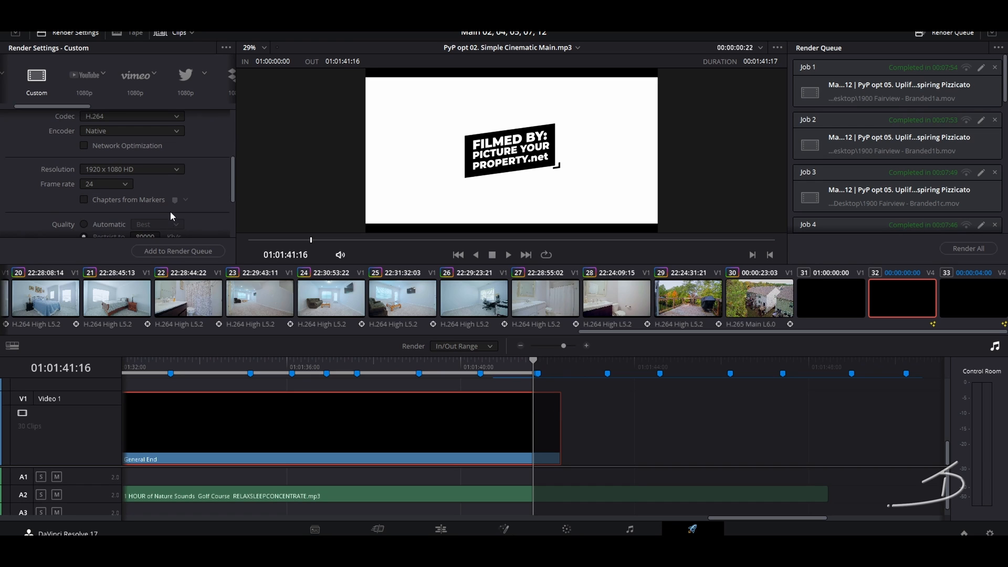
{"action": "left_click", "coordinate": [155, 169]}
{"action": "left_click", "coordinate": [156, 169]}
{"action": "scroll", "coordinate": [204, 220], "scroll_direction": "down", "scroll_amount": 3}
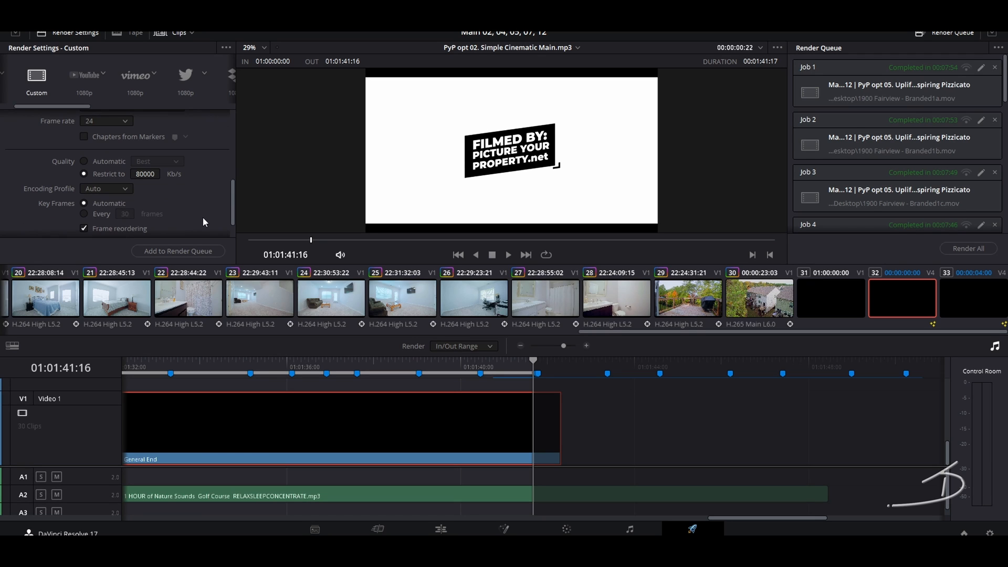
{"action": "left_click", "coordinate": [84, 161]}
Step: Add the timeline to the render queue as Job 13 and start rendering it
{"action": "scroll", "coordinate": [201, 218], "scroll_direction": "down", "scroll_amount": 2}
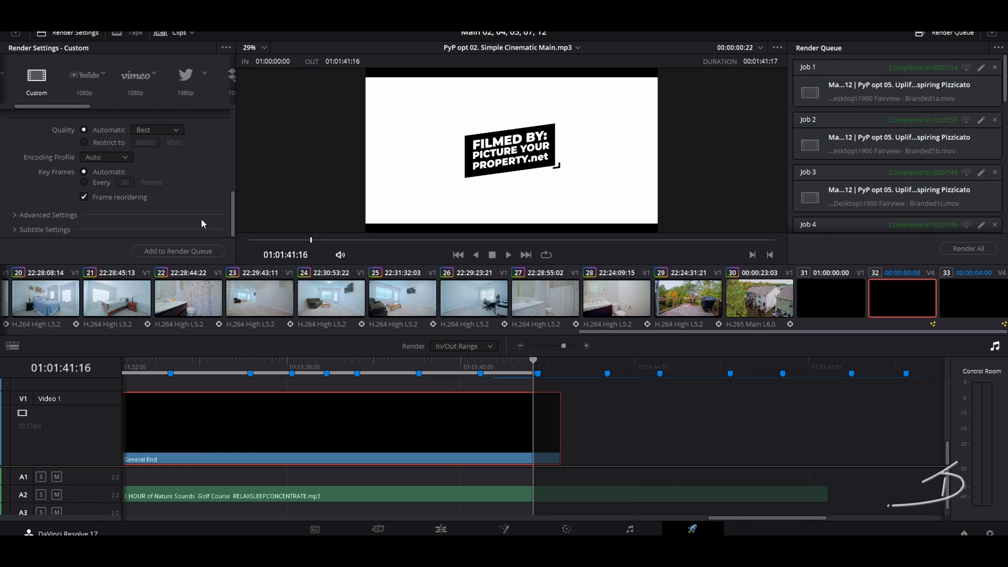
{"action": "left_click", "coordinate": [198, 252]}
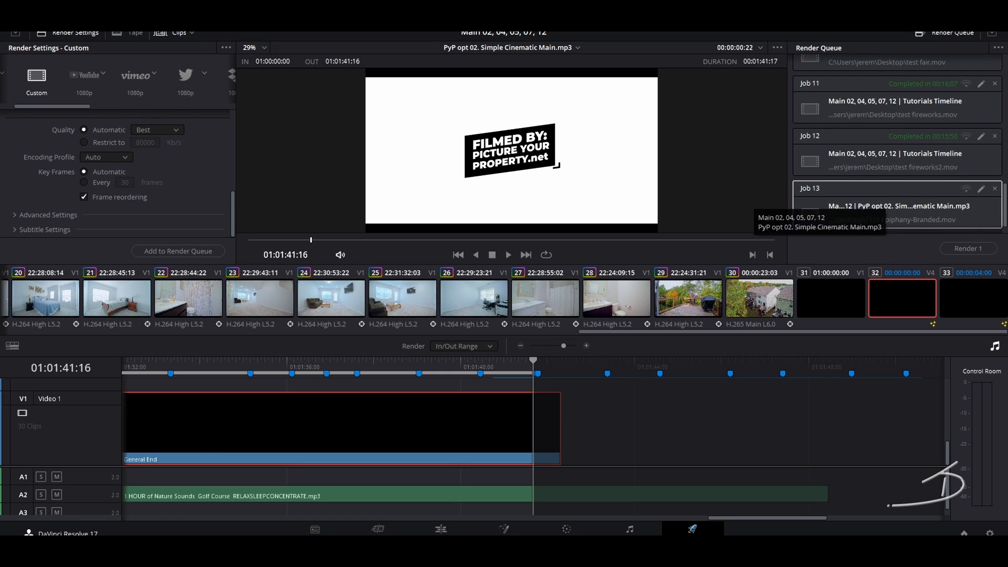
{"action": "left_click", "coordinate": [956, 249]}
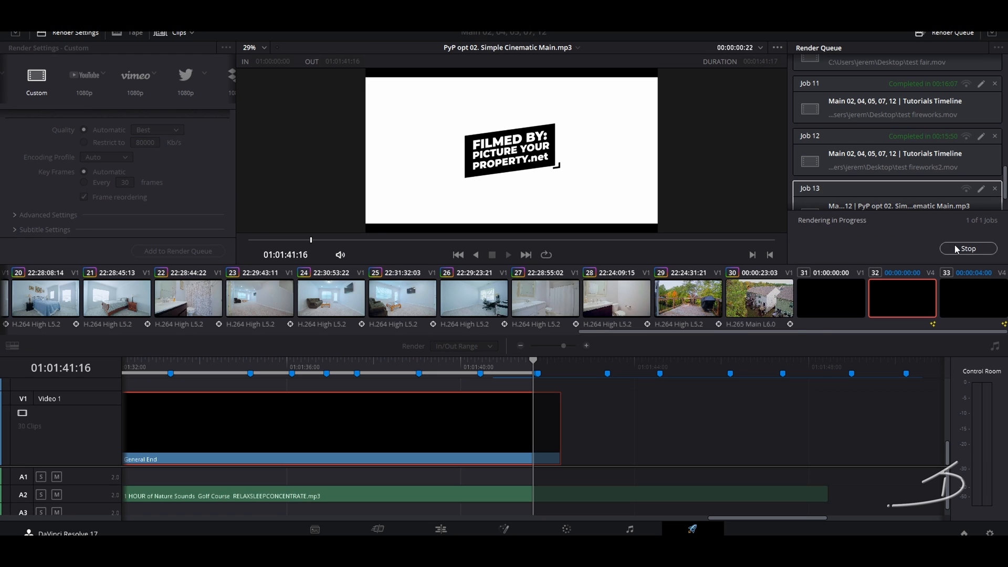